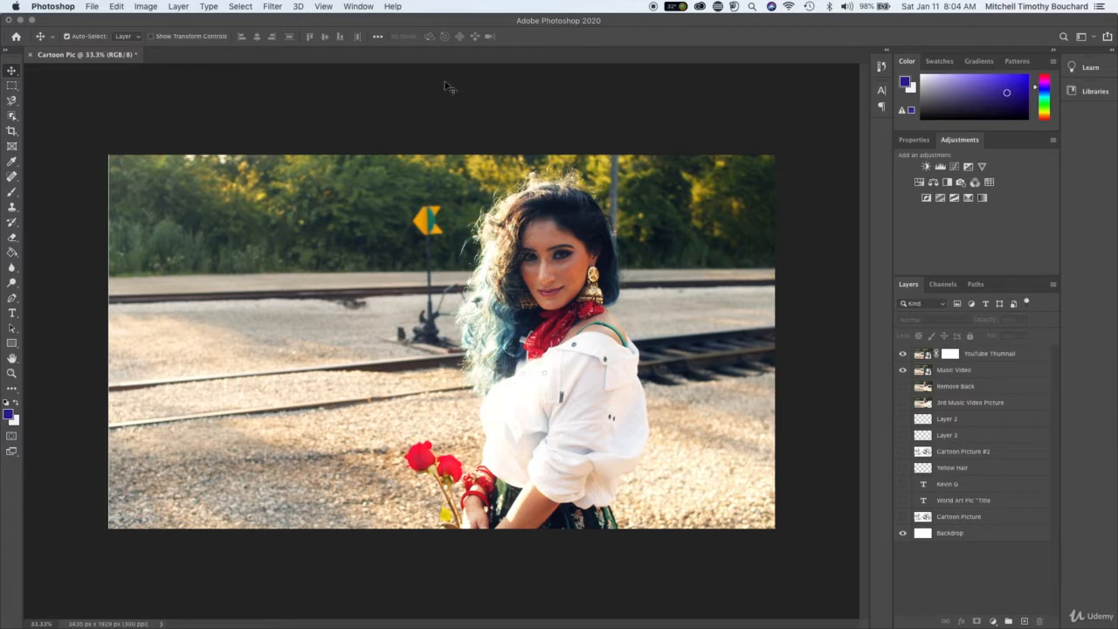
- Switch to Chrome and check the recommended YouTube thumbnail dimensions in the search results
{"action": "key", "text": "ctrl+Right"}
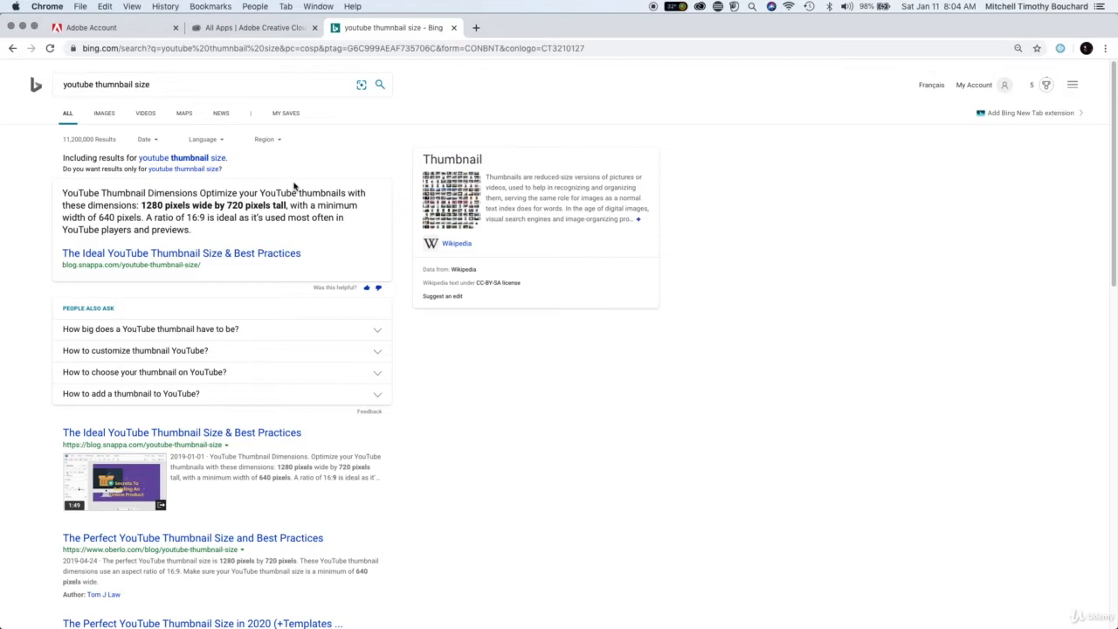
{"action": "scroll", "coordinate": [294, 185], "scroll_direction": "up", "scroll_amount": 5}
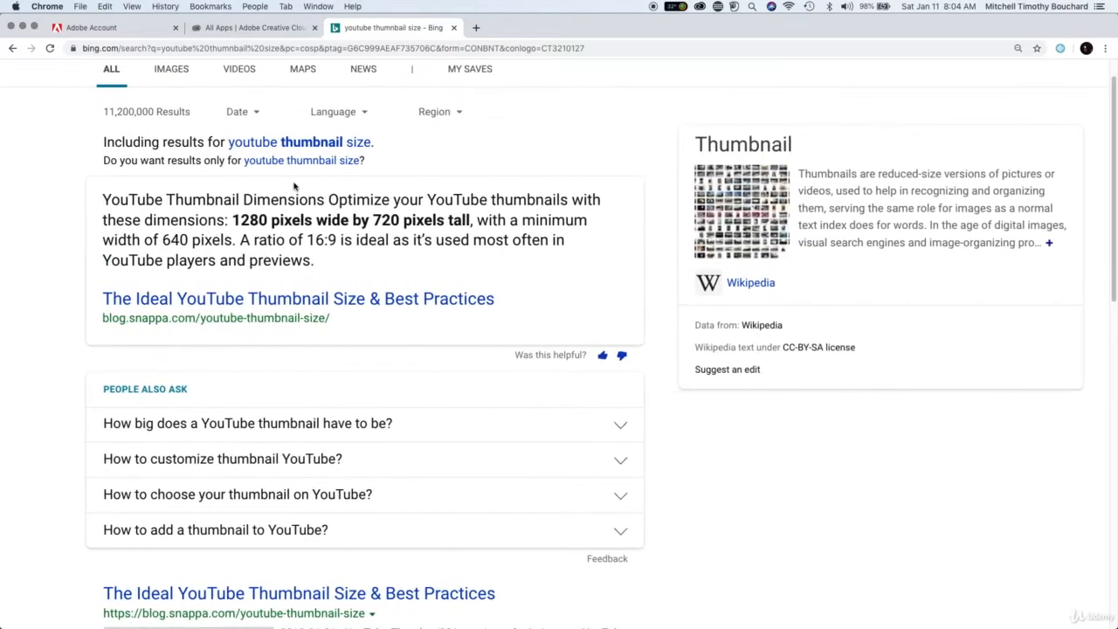
{"action": "scroll", "coordinate": [262, 201], "scroll_direction": "down", "scroll_amount": 1}
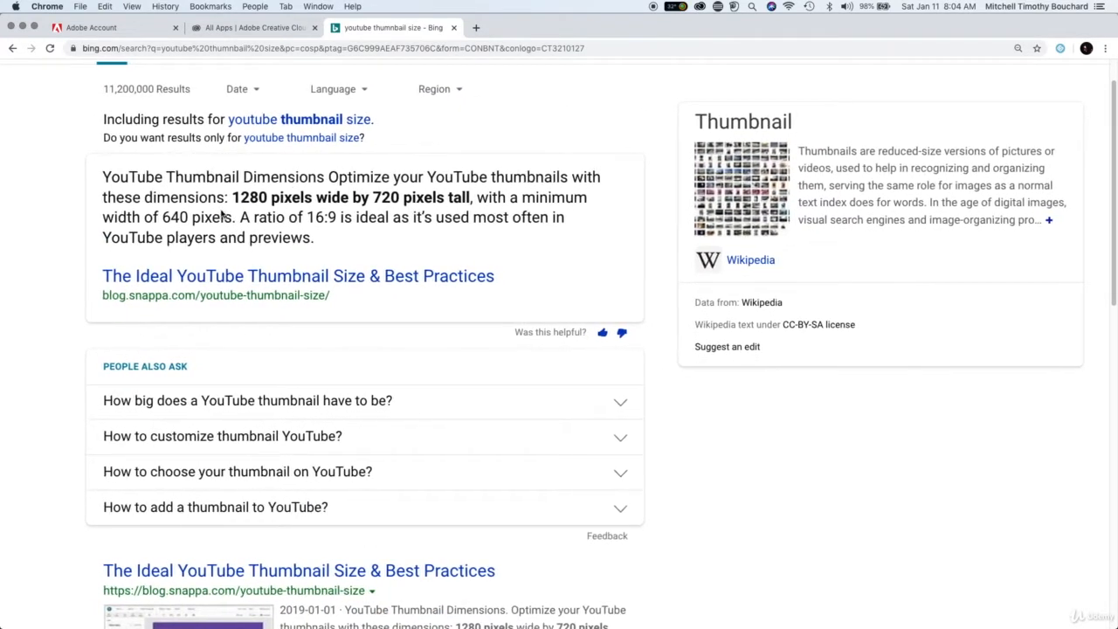
{"action": "left_click_drag", "start_coordinate": [233, 198], "coordinate": [472, 199]}
{"action": "scroll", "coordinate": [472, 209], "scroll_direction": "up", "scroll_amount": 3}
{"action": "left_click", "coordinate": [477, 220]}
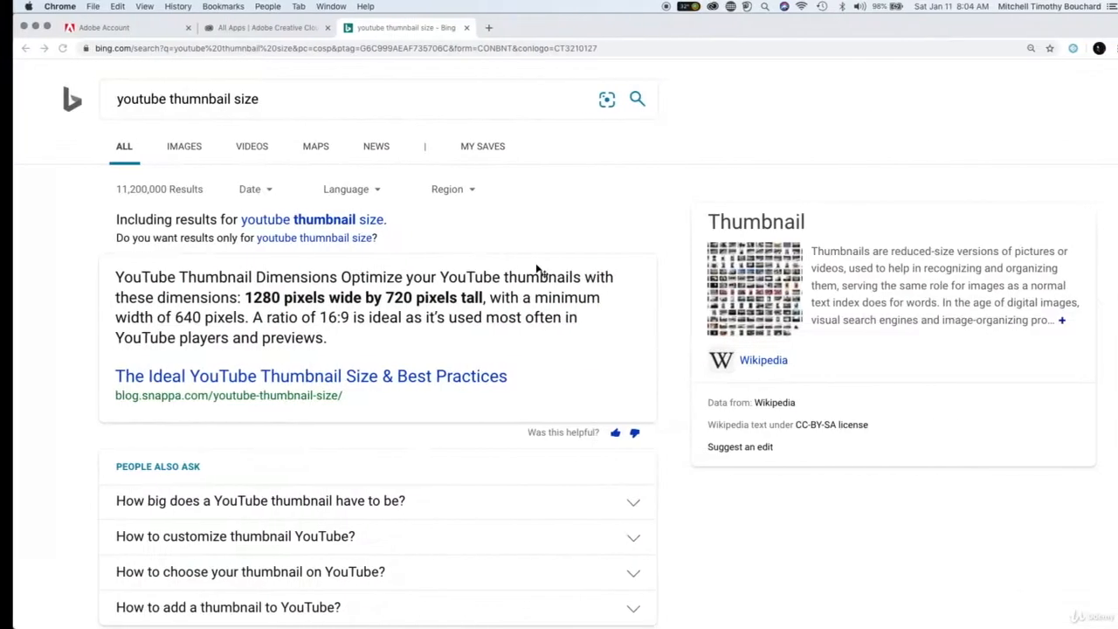
- Switch back to Photoshop and create a new 1280 x 720 pixel document at 300 pixels/inch with white background contents
{"action": "key", "text": "ctrl+Left"}
{"action": "left_click", "coordinate": [93, 6]}
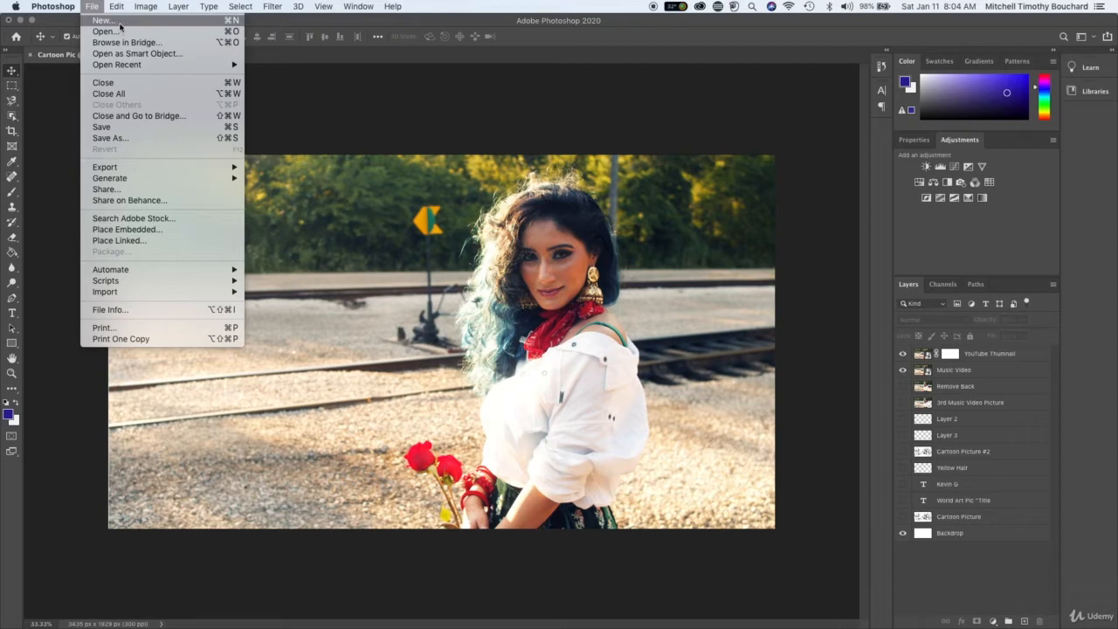
{"action": "left_click", "coordinate": [120, 23]}
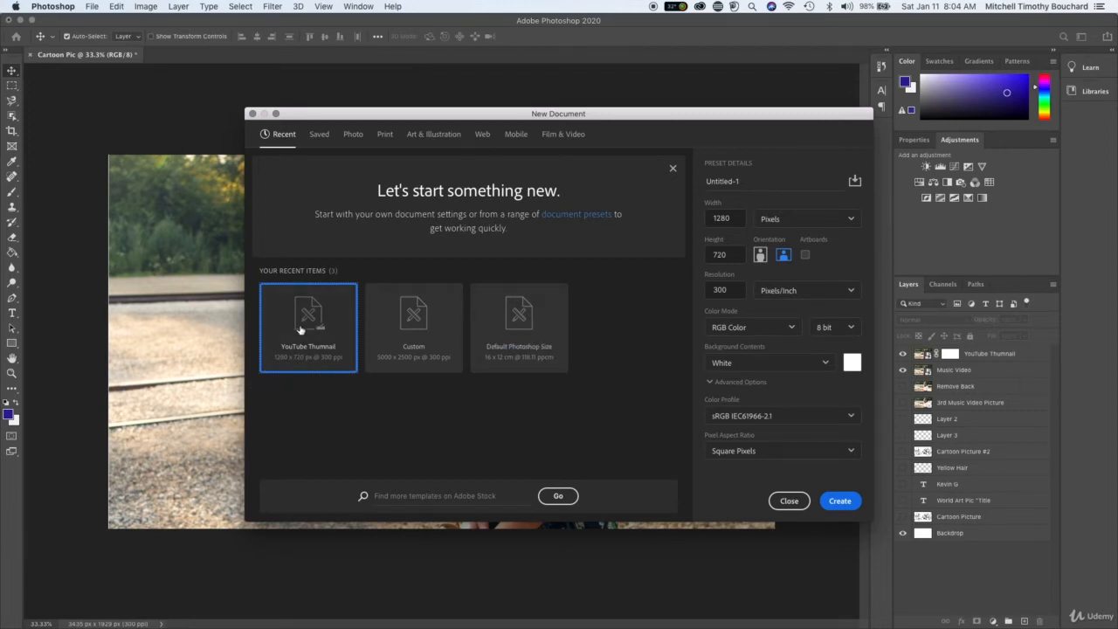
{"action": "double_click", "coordinate": [758, 181]}
{"action": "left_click", "coordinate": [758, 180]}
{"action": "left_click", "coordinate": [738, 220]}
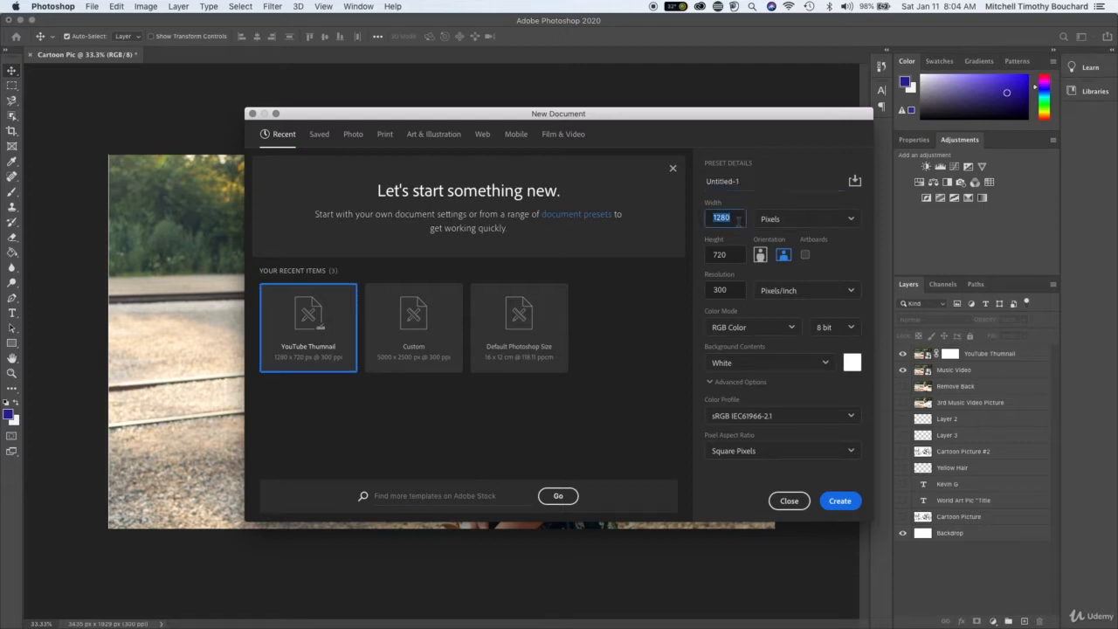
{"action": "type", "text": "1280"}
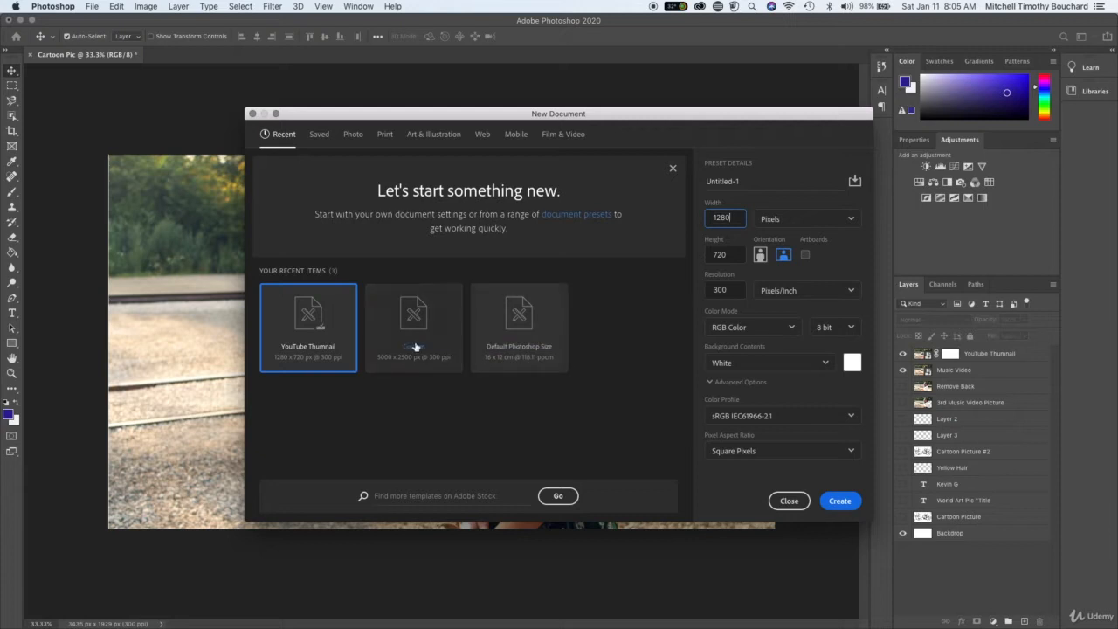
{"action": "left_click", "coordinate": [839, 502]}
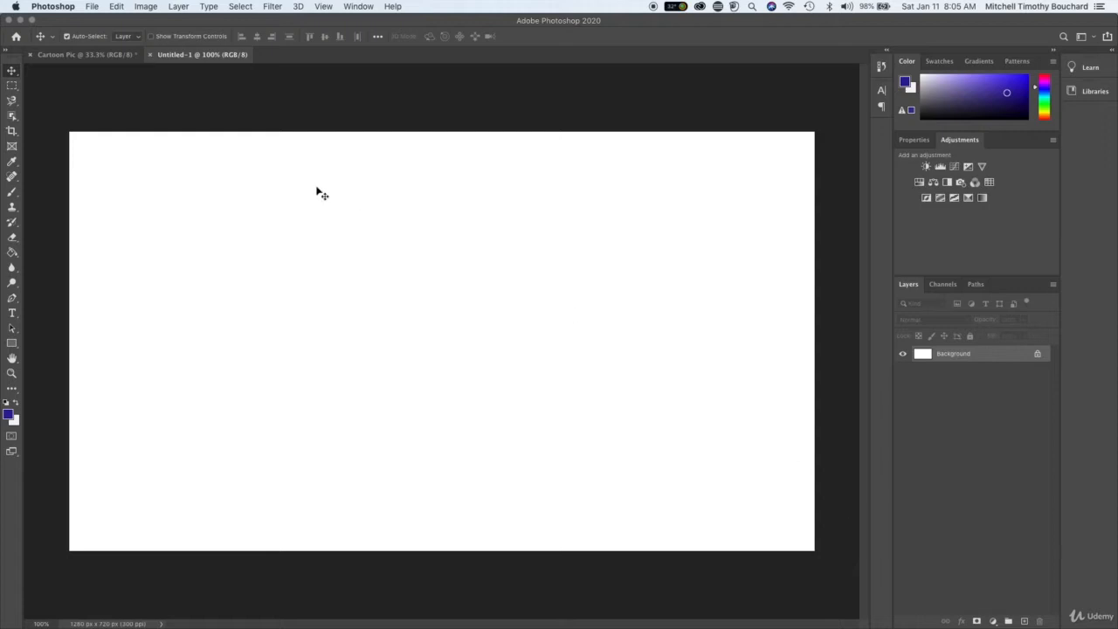
- Open the photo DSC_6762.JPG from the Desktop folder
{"action": "left_click", "coordinate": [93, 6]}
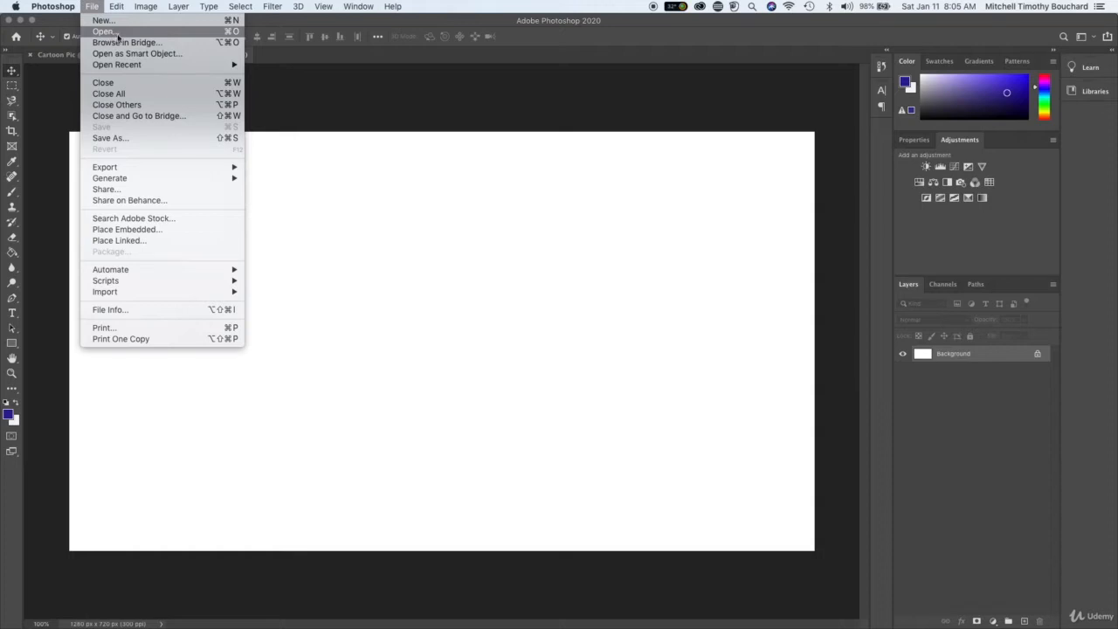
{"action": "left_click", "coordinate": [309, 98]}
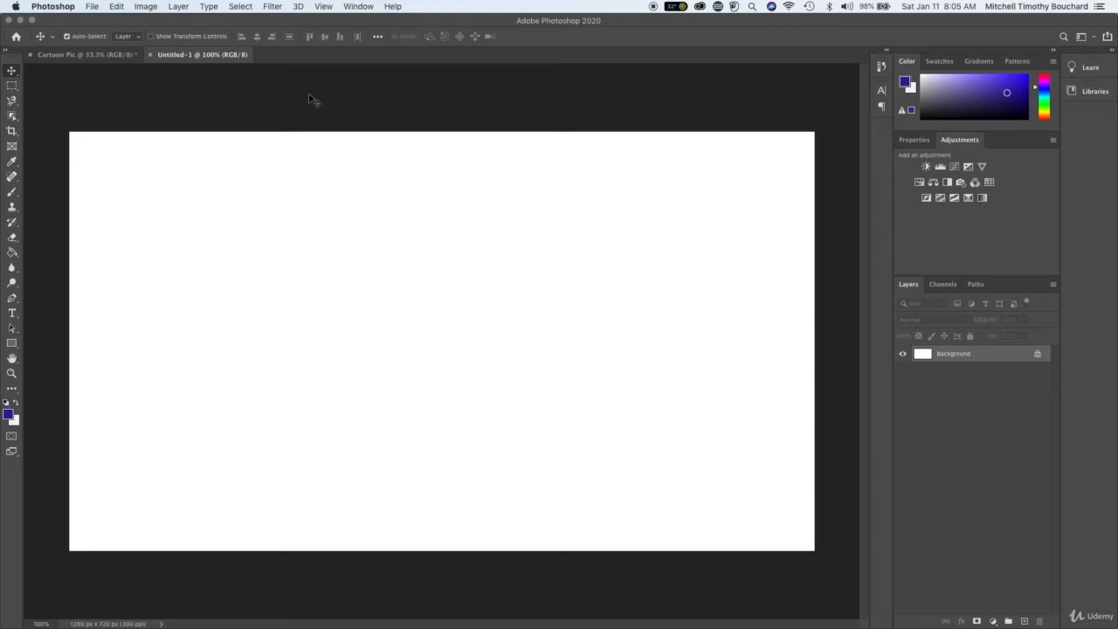
{"action": "left_click", "coordinate": [94, 6]}
{"action": "left_click", "coordinate": [101, 31]}
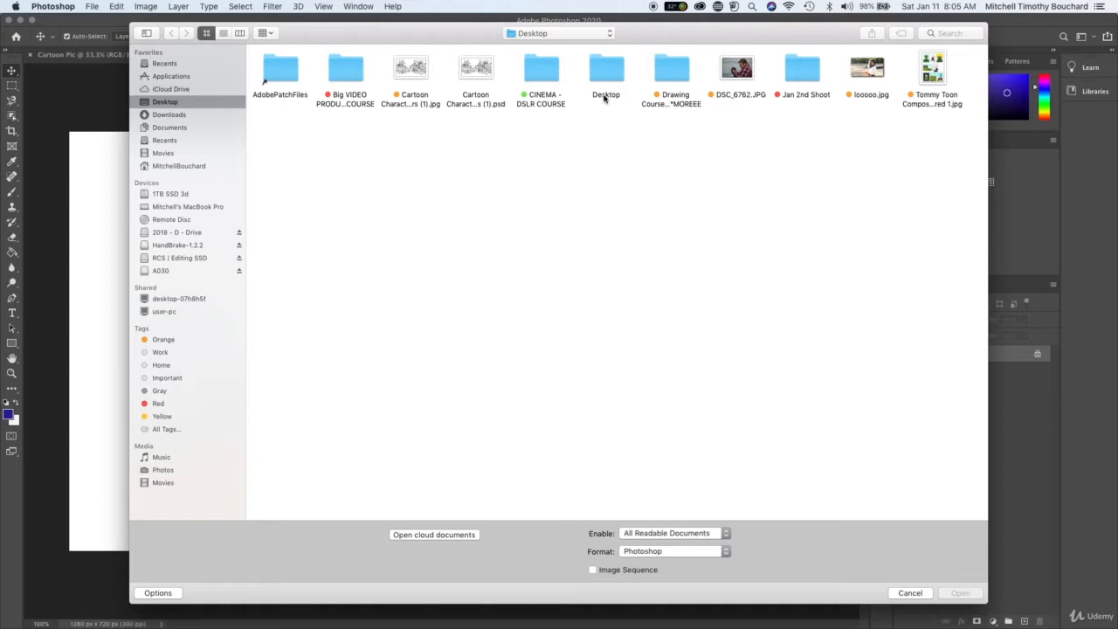
{"action": "left_click", "coordinate": [737, 70]}
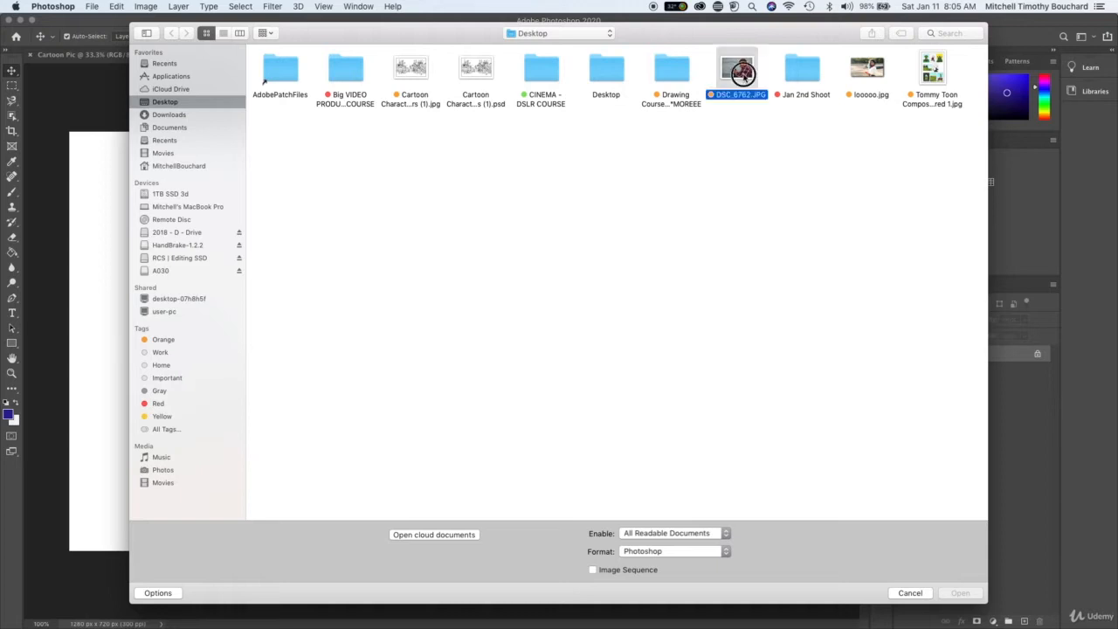
{"action": "left_click", "coordinate": [963, 594]}
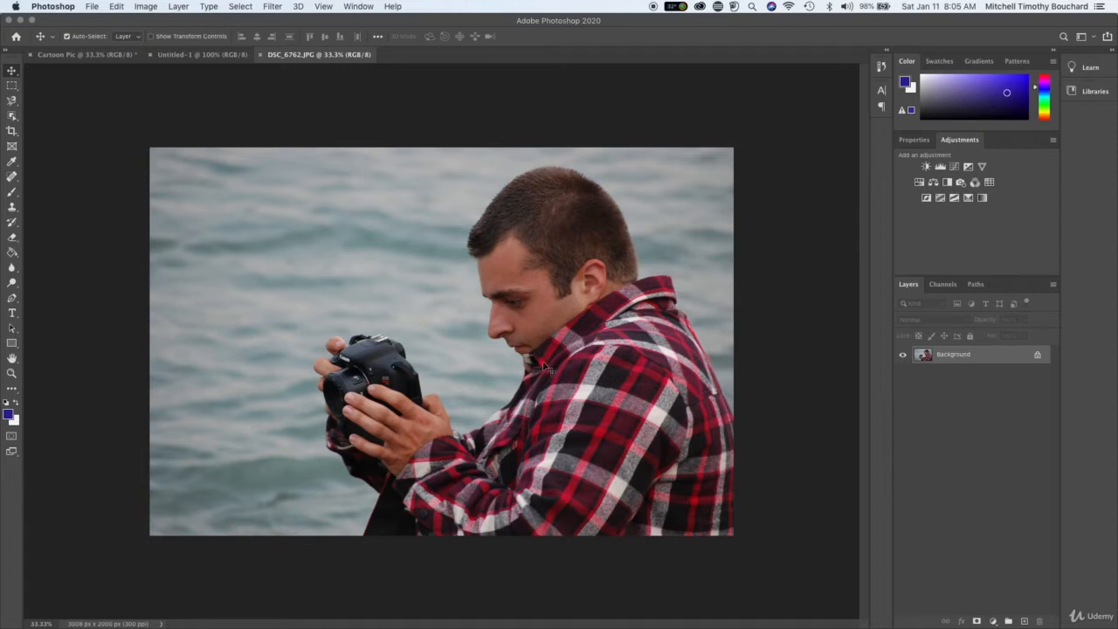
- Convert the photo's locked Background into a regular layer named "Camera Hacks"
{"action": "key", "text": "super+plus"}
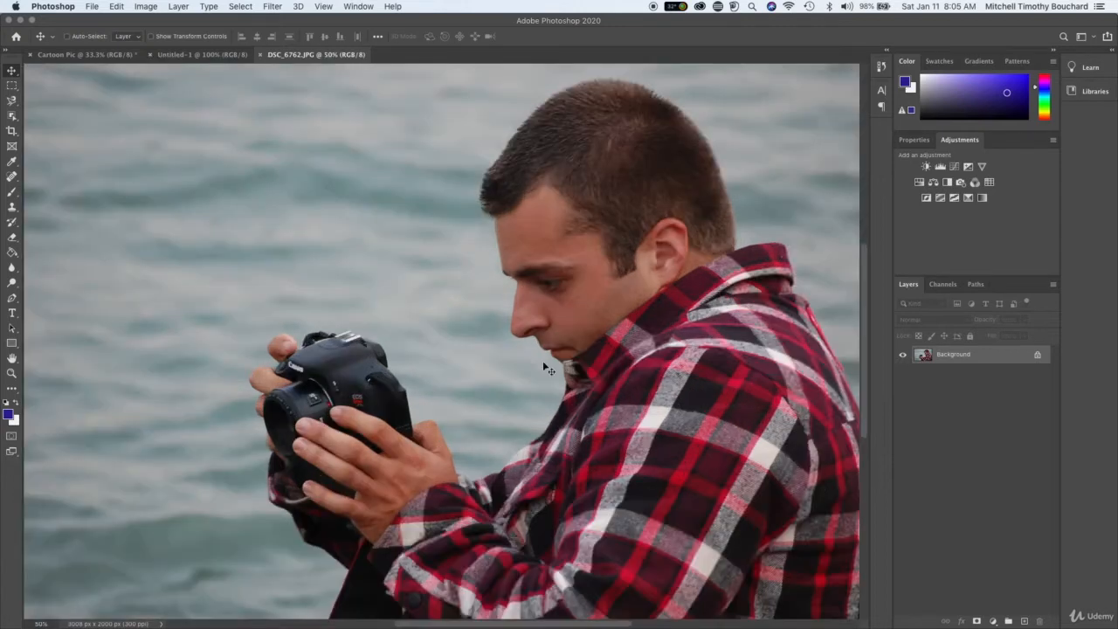
{"action": "key", "text": "super+minus"}
{"action": "key", "text": "super+plus"}
{"action": "key", "text": "super+minus"}
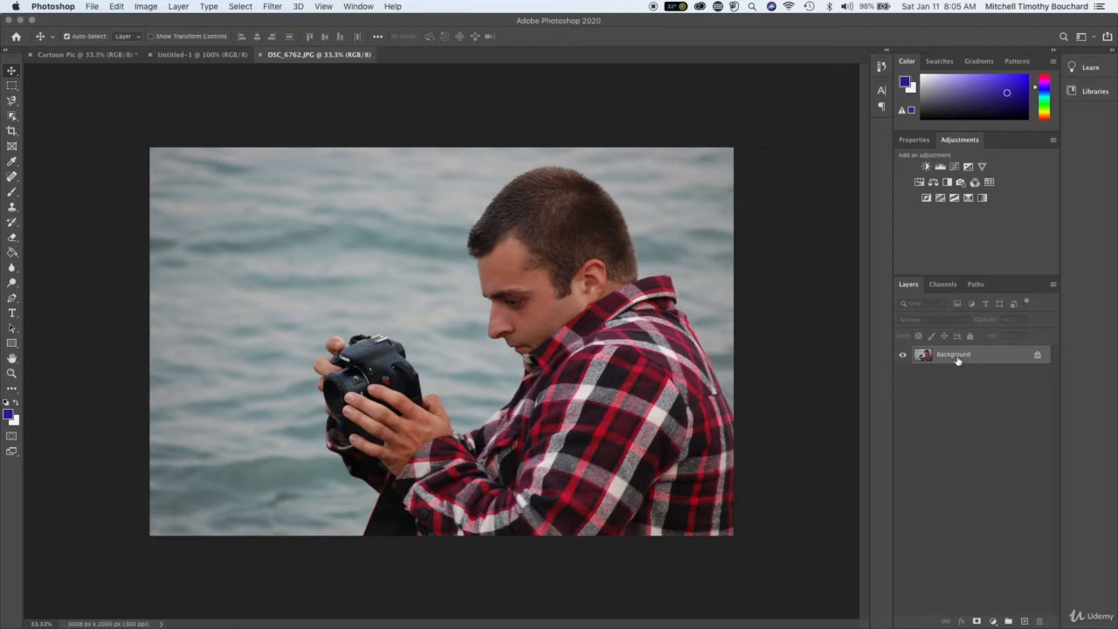
{"action": "double_click", "coordinate": [1016, 358]}
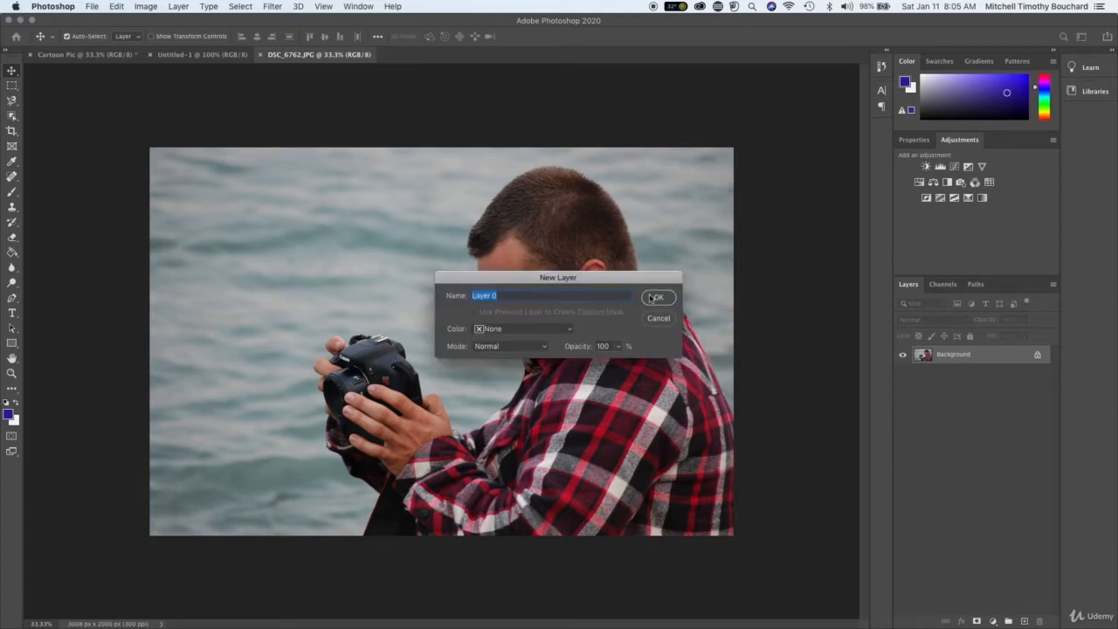
{"action": "type", "text": "Camera Hacks"}
{"action": "key", "text": "Return"}
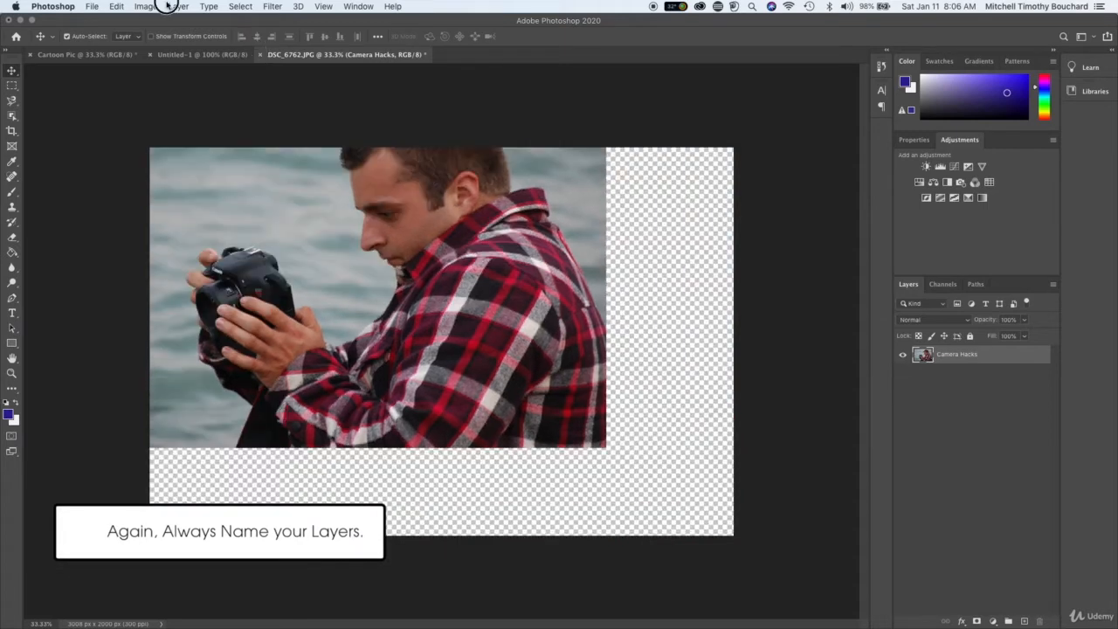
- Copy the Camera Hacks photo layer into the blank Untitled-1 document
{"action": "left_click", "coordinate": [189, 54]}
{"action": "left_click_drag", "start_coordinate": [98, 58], "coordinate": [337, 230]}
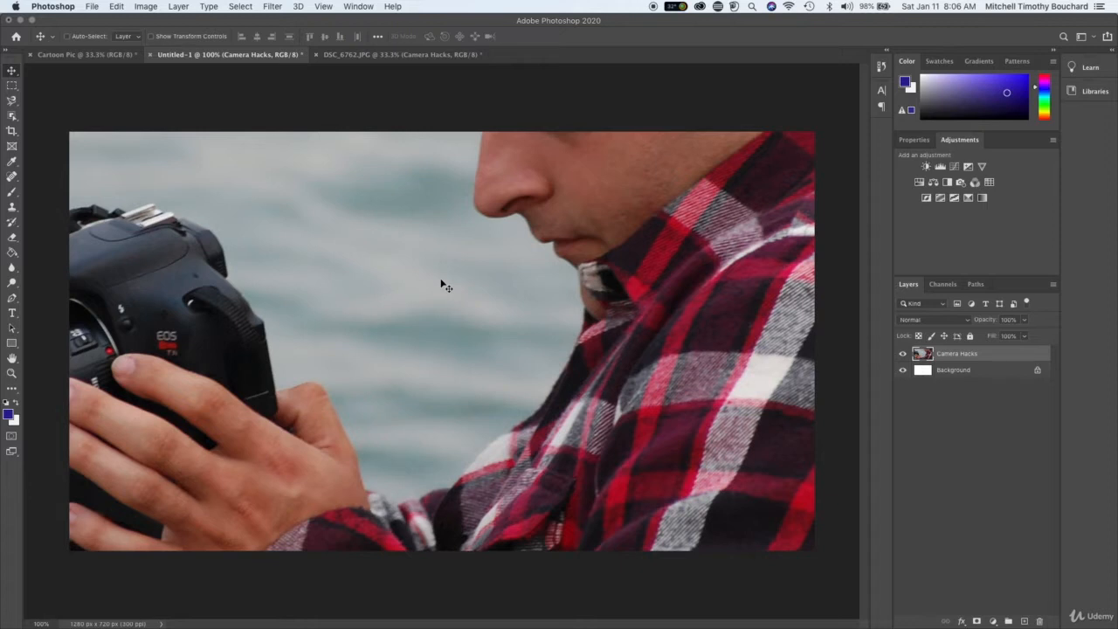
- Scale the Camera Hacks layer to about 38% and centre it horizontally on the canvas
{"action": "key", "text": "super+minus"}
{"action": "key", "text": "super+minus"}
{"action": "key", "text": "super+t"}
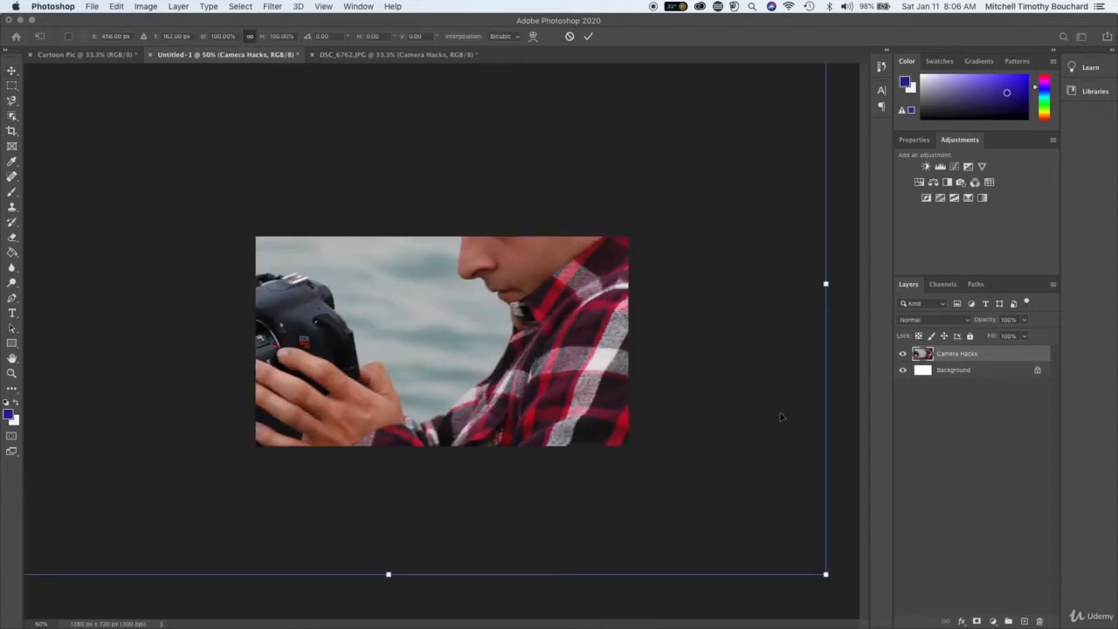
{"action": "left_click_drag", "start_coordinate": [827, 574], "coordinate": [324, 187]}
{"action": "left_click_drag", "start_coordinate": [509, 325], "coordinate": [564, 371]}
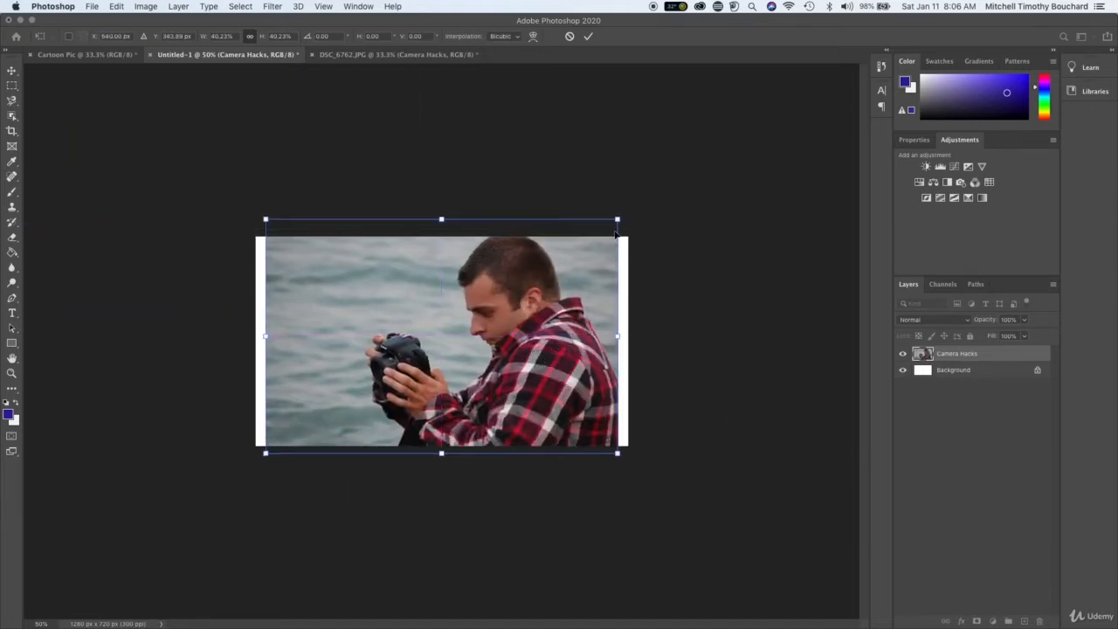
{"action": "mouse_move", "coordinate": [616, 218]}
{"action": "left_mouse_down"}
{"action": "mouse_move", "coordinate": [602, 248]}
{"action": "mouse_move", "coordinate": [606, 232]}
{"action": "left_mouse_up"}
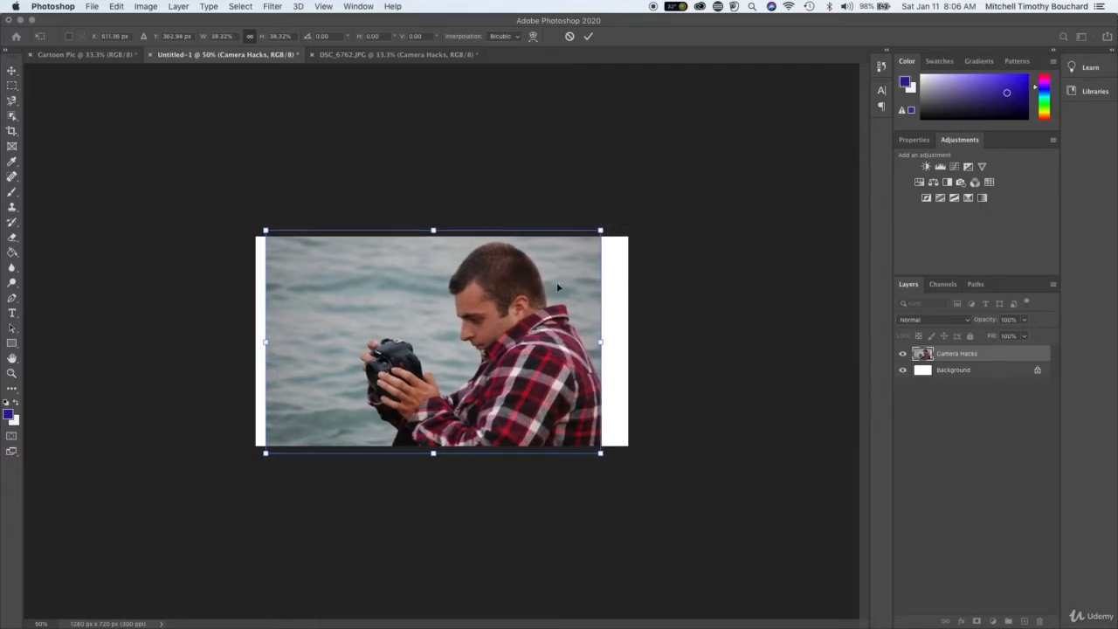
{"action": "mouse_move", "coordinate": [559, 287]}
{"action": "left_mouse_down"}
{"action": "mouse_move", "coordinate": [559, 274]}
{"action": "mouse_move", "coordinate": [564, 288]}
{"action": "left_mouse_up"}
{"action": "key", "text": "Return"}
{"action": "key", "text": "super+1"}
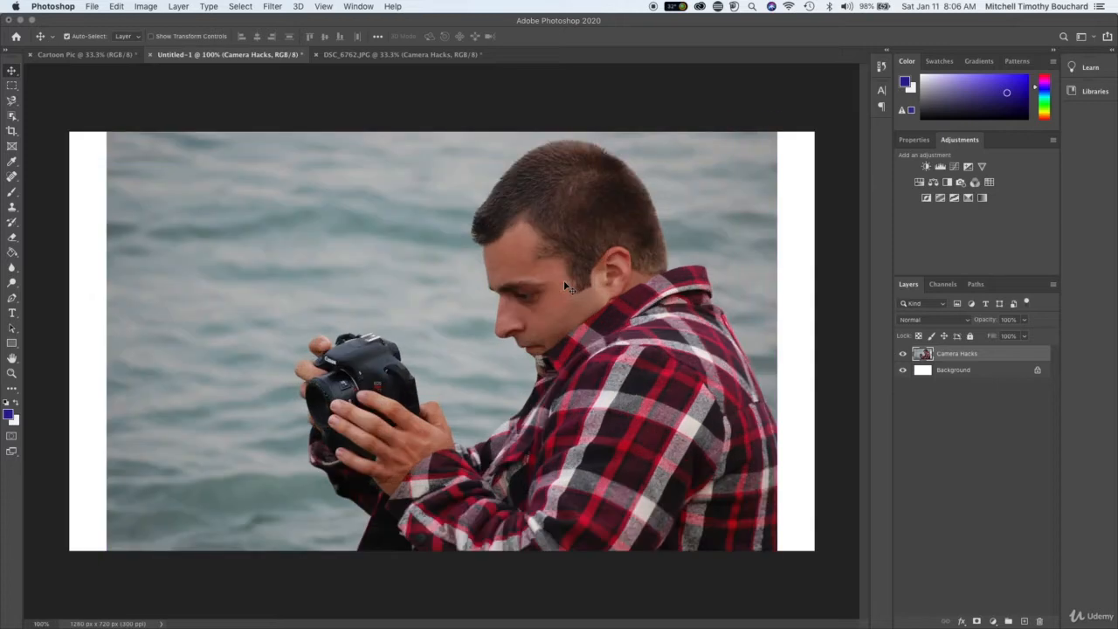
{"action": "key", "text": "super+minus"}
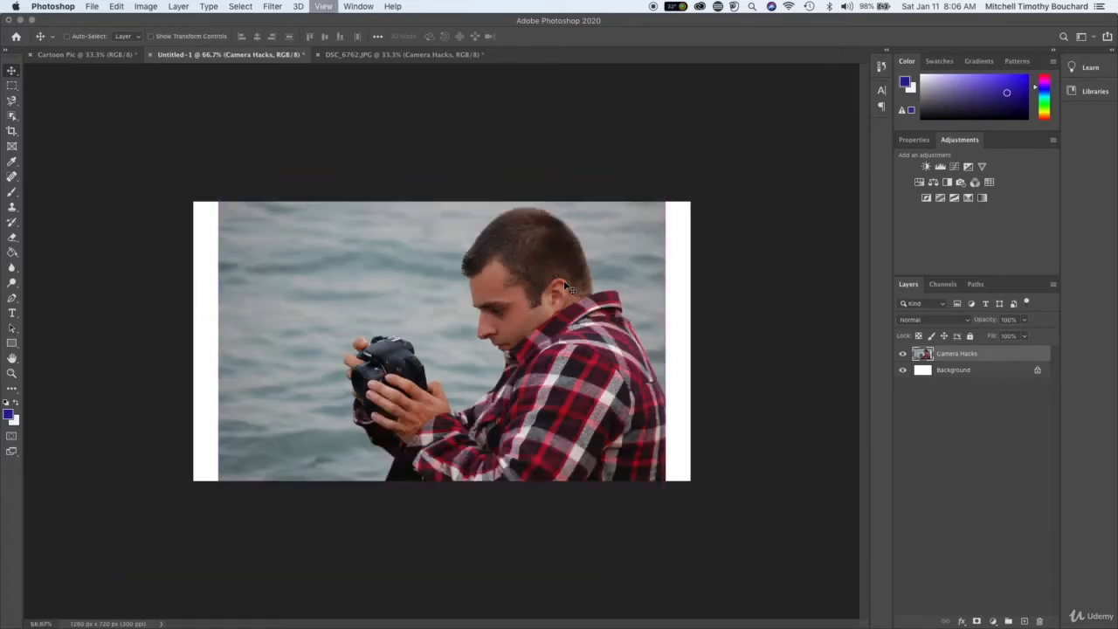
{"action": "key", "text": "super+plus"}
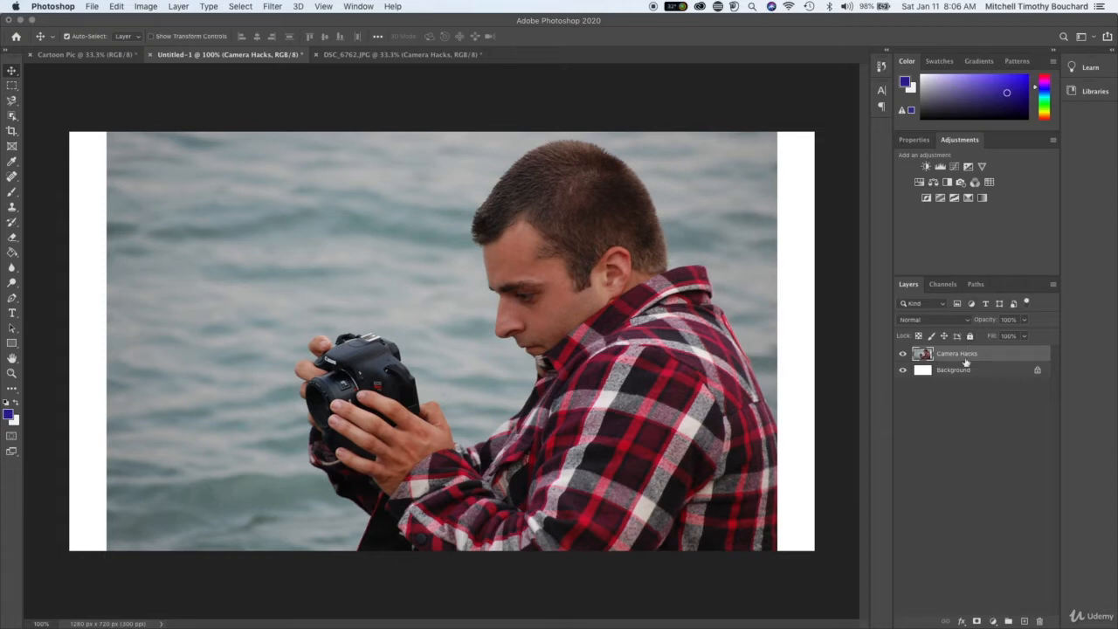
- Add a new empty layer above Camera Hacks and name it "Text"
{"action": "left_click", "coordinate": [1023, 621]}
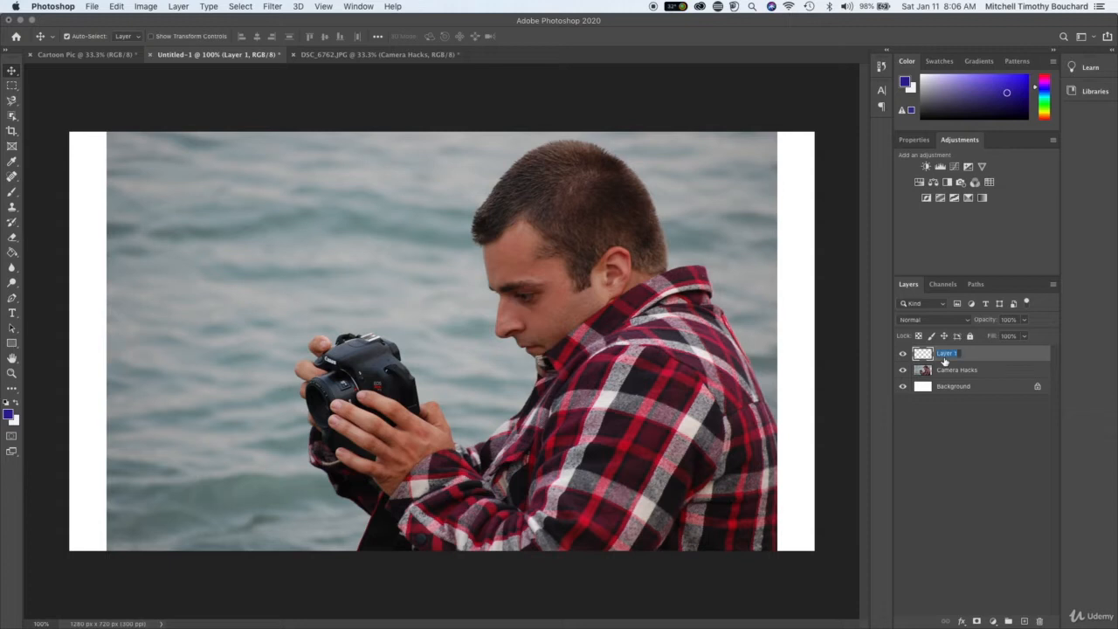
{"action": "type", "text": "Test"}
{"action": "key", "text": "Return"}
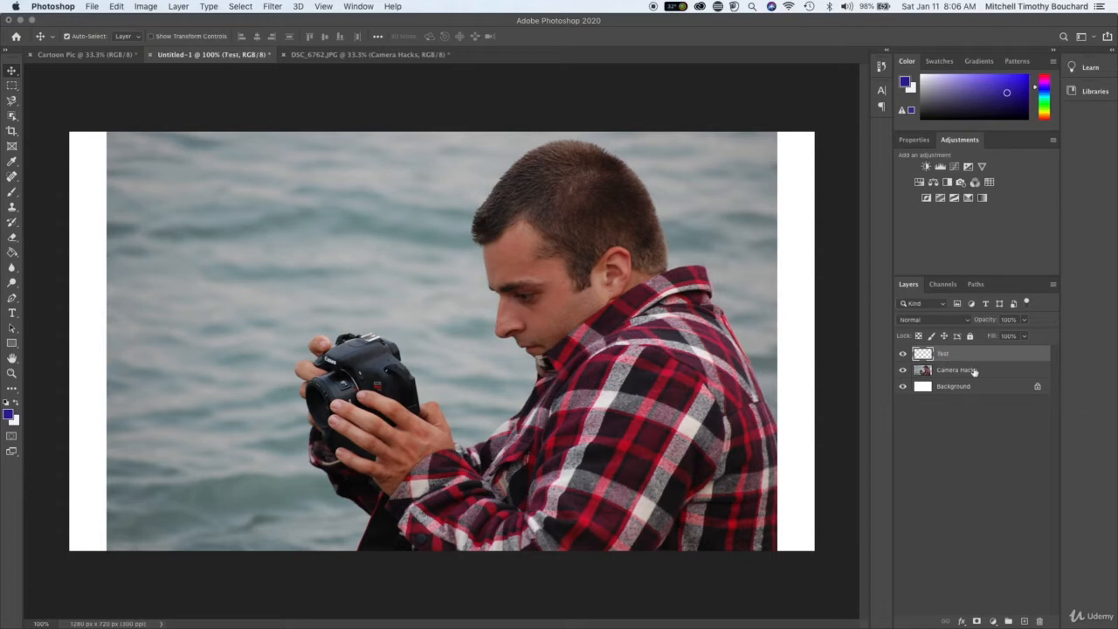
{"action": "double_click", "coordinate": [943, 354]}
{"action": "type", "text": "Te"}
{"action": "left_click", "coordinate": [977, 470]}
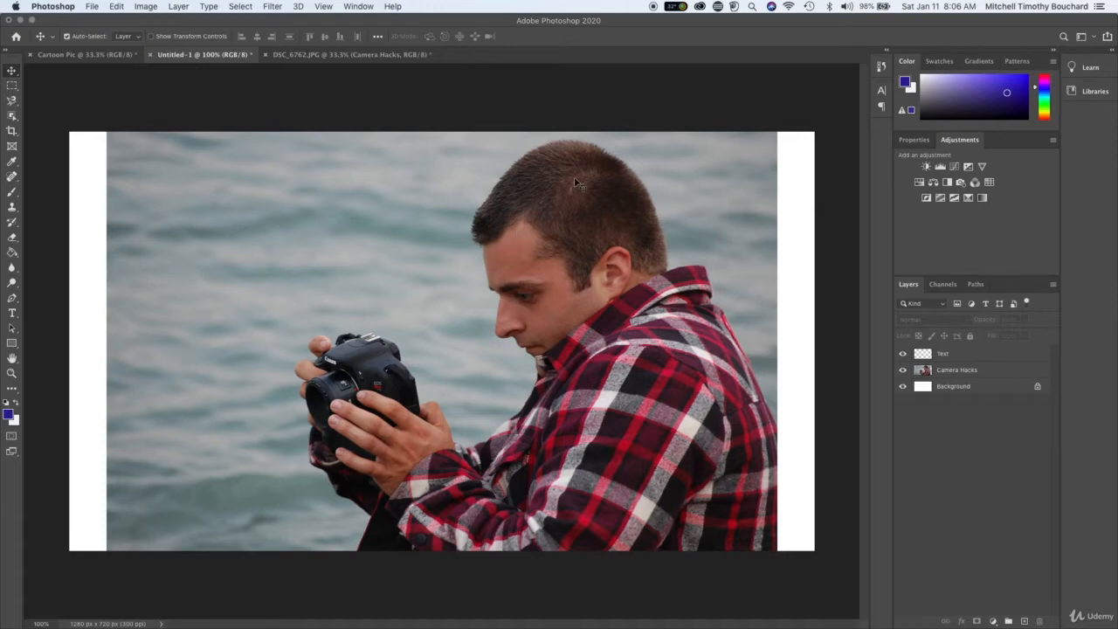
- On the Camera Hacks layer, begin a Polygonal Lasso outline of the man, from the photo's bottom edge up along the far sleeve's underside
{"action": "left_click", "coordinate": [973, 370]}
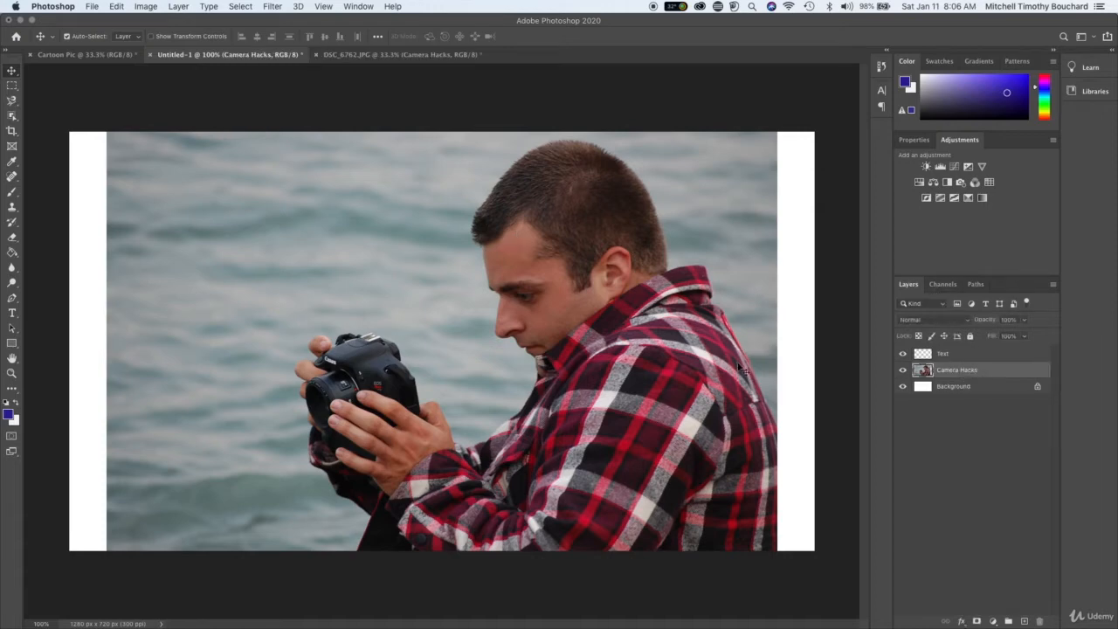
{"action": "key", "text": "super+plus"}
{"action": "scroll", "coordinate": [741, 369], "scroll_direction": "left", "scroll_amount": 5}
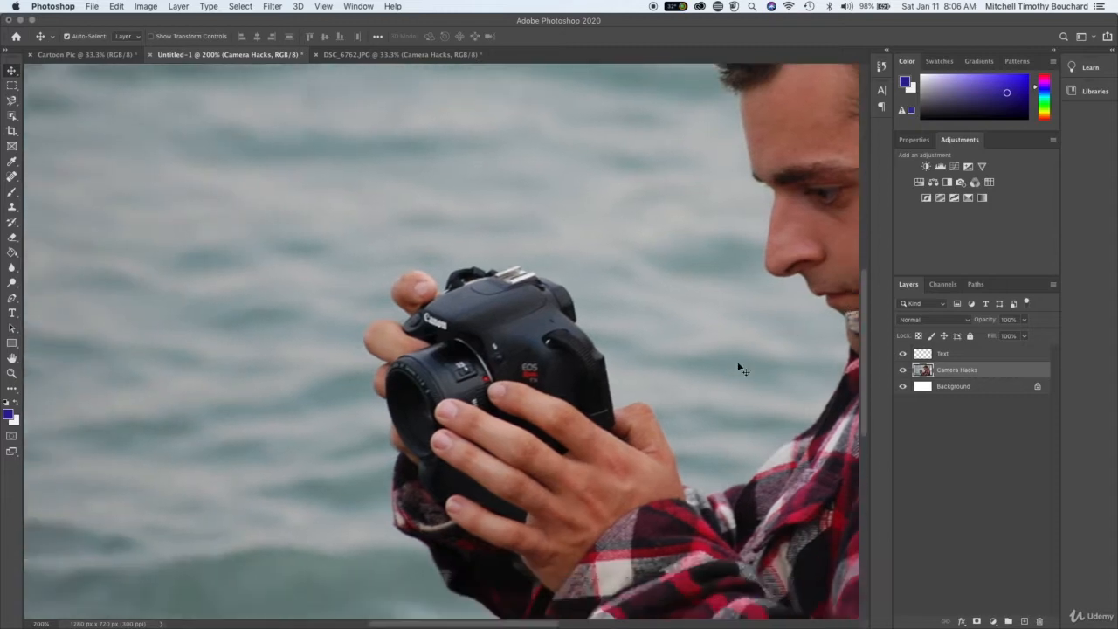
{"action": "scroll", "coordinate": [741, 368], "scroll_direction": "down", "scroll_amount": 5}
{"action": "scroll", "coordinate": [741, 368], "scroll_direction": "up", "scroll_amount": 3}
{"action": "scroll", "coordinate": [741, 369], "scroll_direction": "right", "scroll_amount": 2}
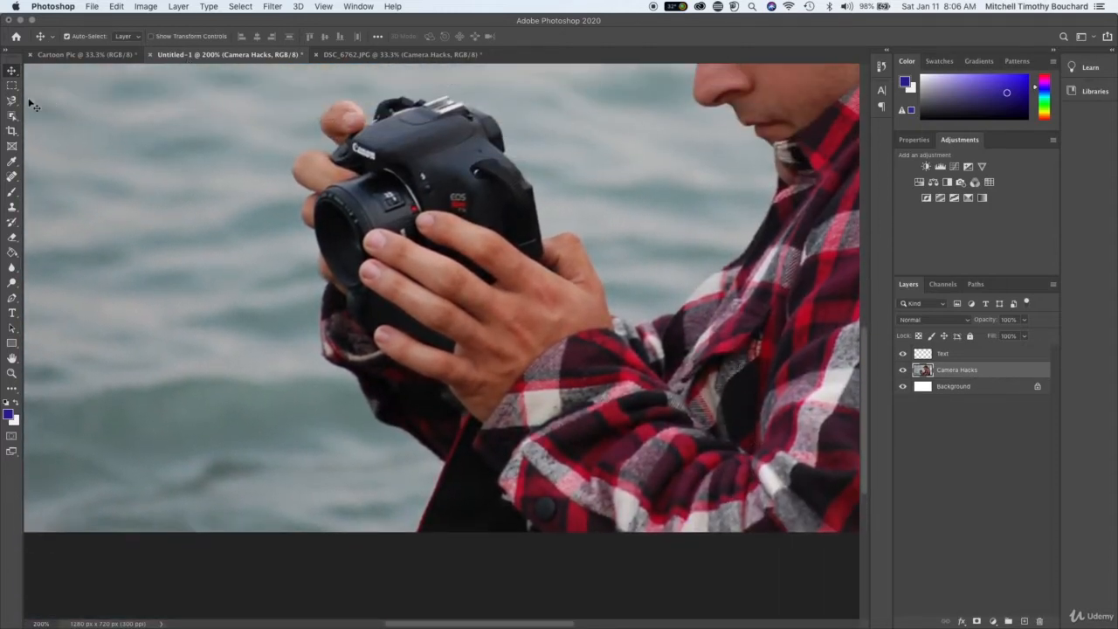
{"action": "left_click", "coordinate": [13, 100]}
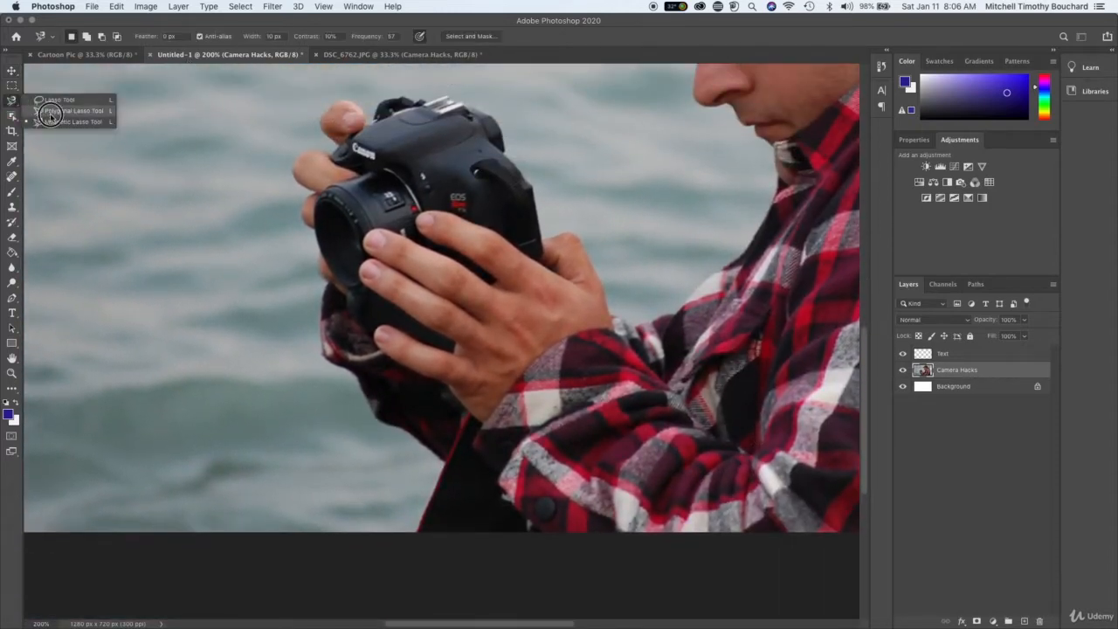
{"action": "left_click", "coordinate": [55, 111]}
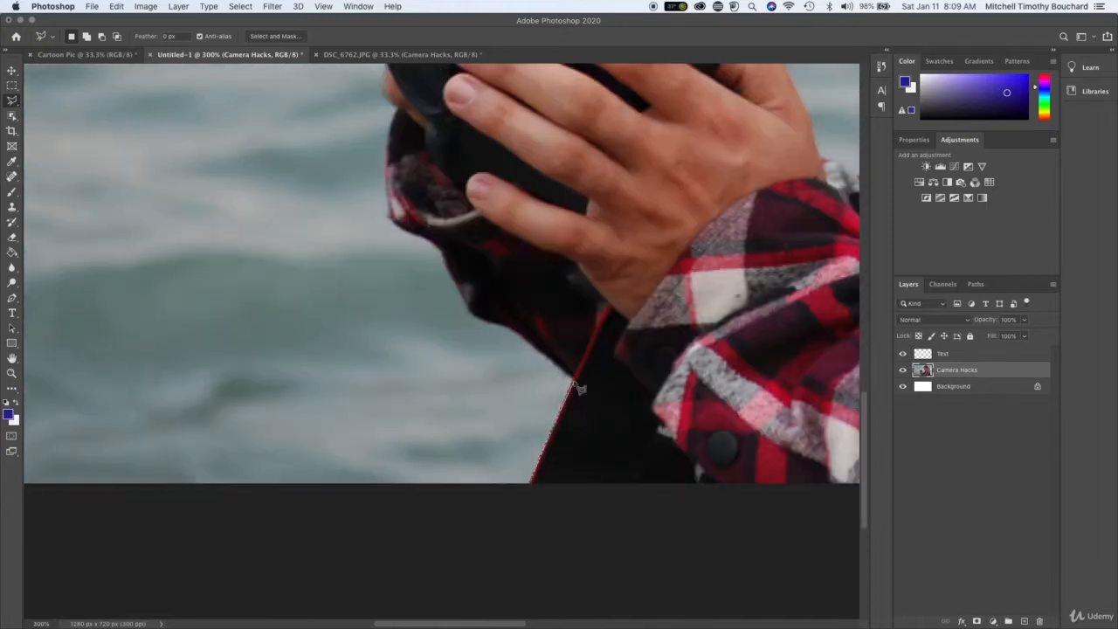
{"action": "left_click", "coordinate": [568, 376]}
{"action": "left_click", "coordinate": [519, 335]}
{"action": "left_click", "coordinate": [465, 309]}
{"action": "left_click", "coordinate": [448, 265]}
{"action": "left_click_drag", "start_coordinate": [439, 249], "coordinate": [476, 409]}
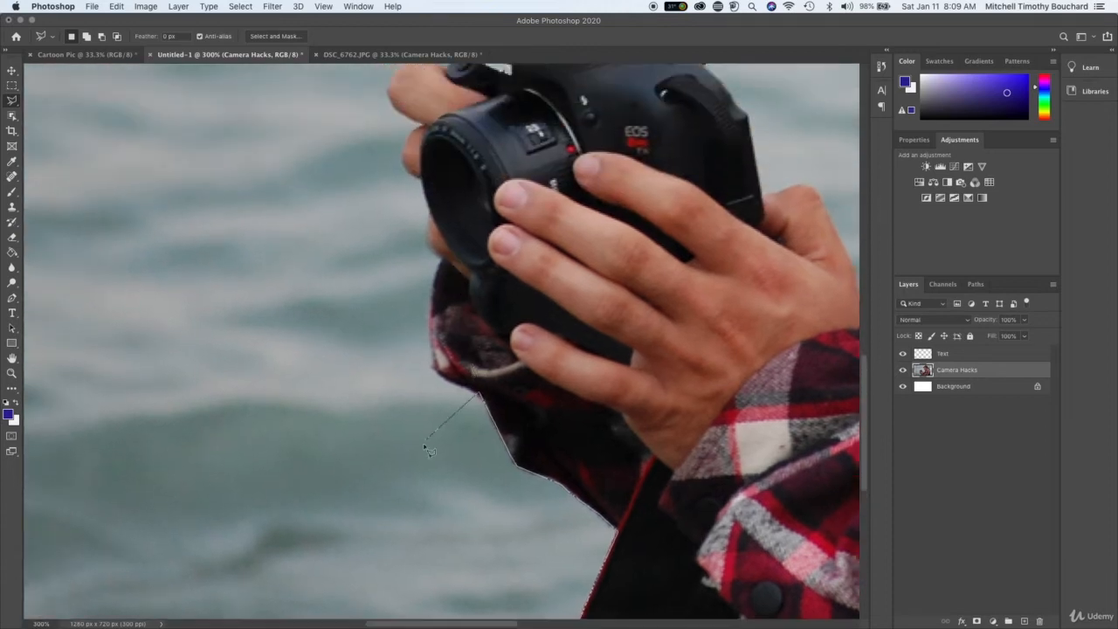
- Continue the Polygonal Lasso outline around the far shirt cuff and up the front of the lens, including the lower fingertip
{"action": "left_click", "coordinate": [468, 394]}
{"action": "left_click", "coordinate": [431, 352]}
{"action": "left_click", "coordinate": [432, 291]}
{"action": "left_click", "coordinate": [436, 271]}
{"action": "left_click", "coordinate": [441, 260]}
{"action": "left_click", "coordinate": [430, 245]}
{"action": "left_click", "coordinate": [429, 211]}
{"action": "left_click", "coordinate": [420, 178]}
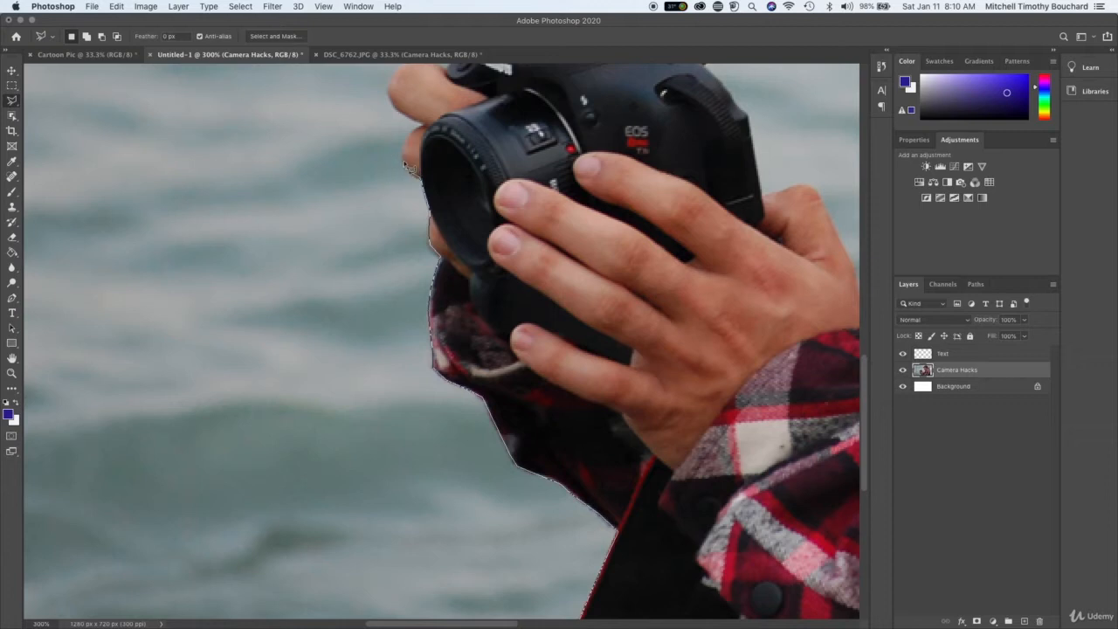
{"action": "left_click", "coordinate": [402, 154]}
{"action": "left_click", "coordinate": [409, 132]}
{"action": "left_click", "coordinate": [420, 131]}
- Extend the lasso outline around the far hand's upper fingers and across the top of the camera to its rear edge
{"action": "scroll", "coordinate": [393, 100], "scroll_direction": "up", "scroll_amount": 5}
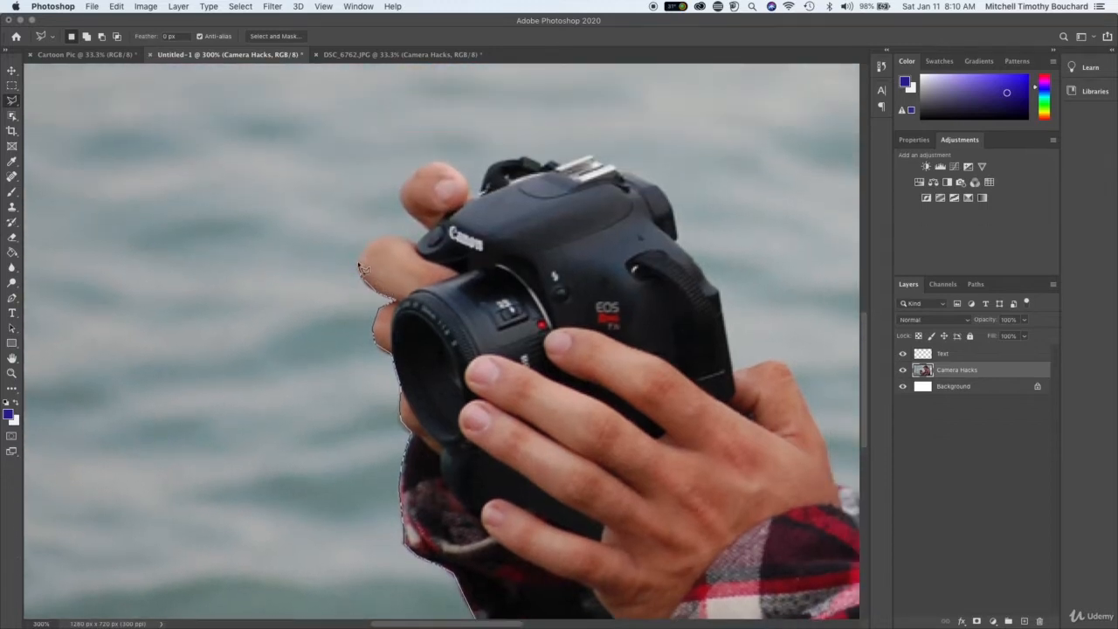
{"action": "mouse_move", "coordinate": [380, 247]}
{"action": "left_mouse_down"}
{"action": "mouse_move", "coordinate": [422, 250]}
{"action": "mouse_move", "coordinate": [430, 236]}
{"action": "mouse_move", "coordinate": [412, 215]}
{"action": "left_mouse_up"}
{"action": "mouse_move", "coordinate": [434, 169]}
{"action": "left_mouse_down"}
{"action": "mouse_move", "coordinate": [447, 164]}
{"action": "mouse_move", "coordinate": [469, 185]}
{"action": "left_mouse_up"}
{"action": "left_click", "coordinate": [486, 173]}
{"action": "left_click", "coordinate": [497, 163]}
{"action": "left_click", "coordinate": [513, 159]}
{"action": "left_click", "coordinate": [525, 158]}
{"action": "left_click", "coordinate": [538, 163]}
{"action": "left_click", "coordinate": [555, 164]}
{"action": "left_click", "coordinate": [584, 157]}
{"action": "left_click", "coordinate": [597, 158]}
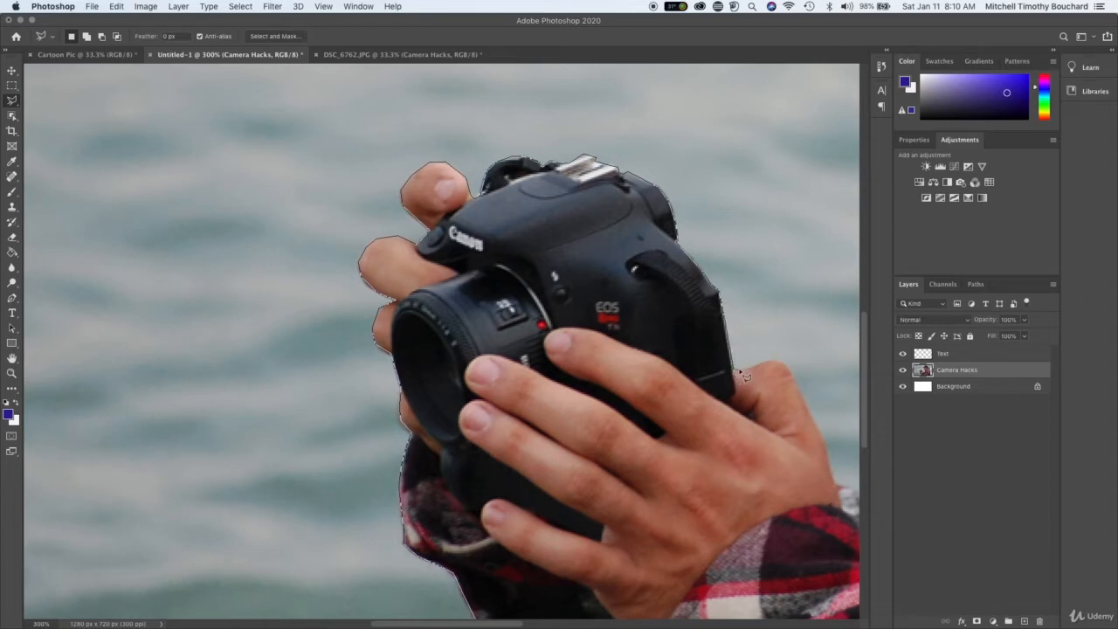
- Carry the lasso outline over the near wrist and sleeve to the collar, up the face profile and along the front hairline
{"action": "scroll", "coordinate": [765, 366], "scroll_direction": "right", "scroll_amount": 5}
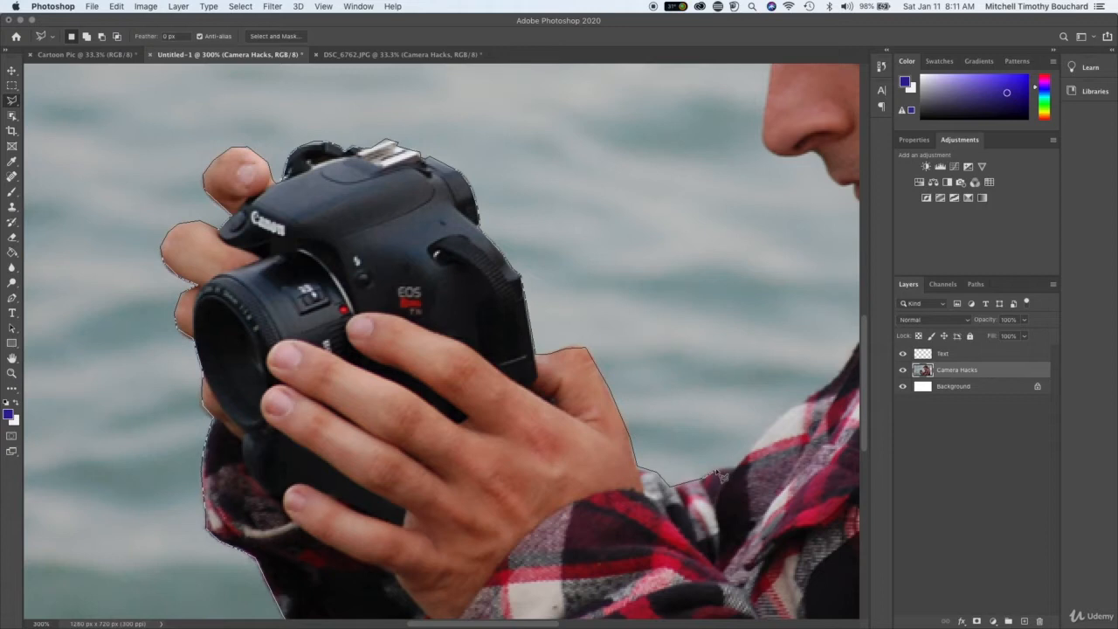
{"action": "left_click", "coordinate": [785, 414]}
{"action": "mouse_move", "coordinate": [786, 414]}
{"action": "left_mouse_down"}
{"action": "mouse_move", "coordinate": [656, 514]}
{"action": "mouse_move", "coordinate": [618, 603]}
{"action": "left_mouse_up"}
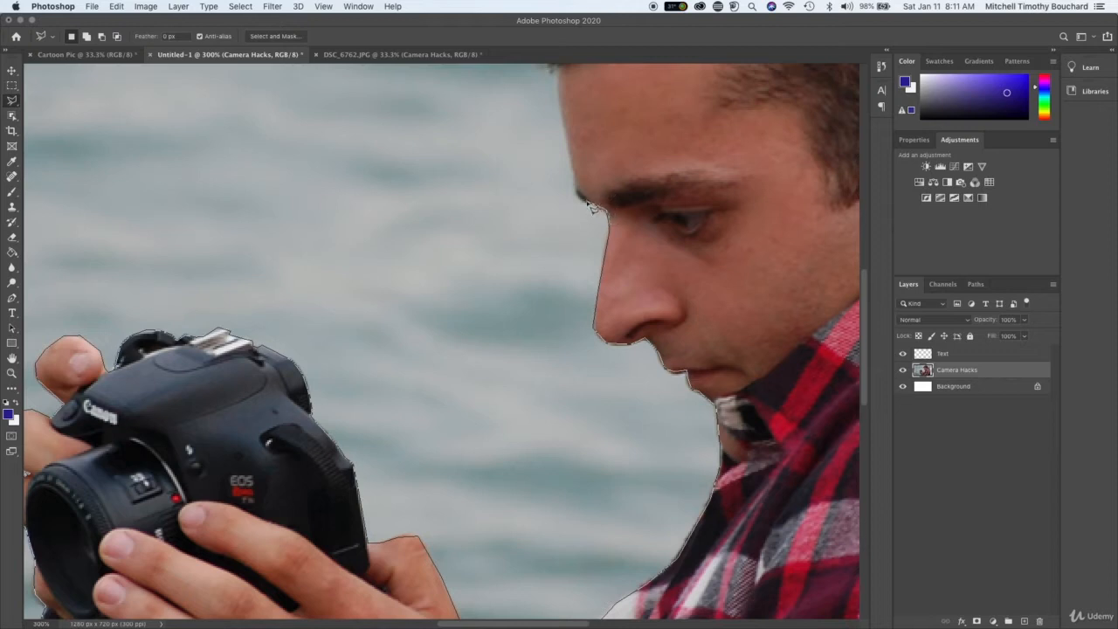
{"action": "scroll", "coordinate": [583, 201], "scroll_direction": "up", "scroll_amount": 5}
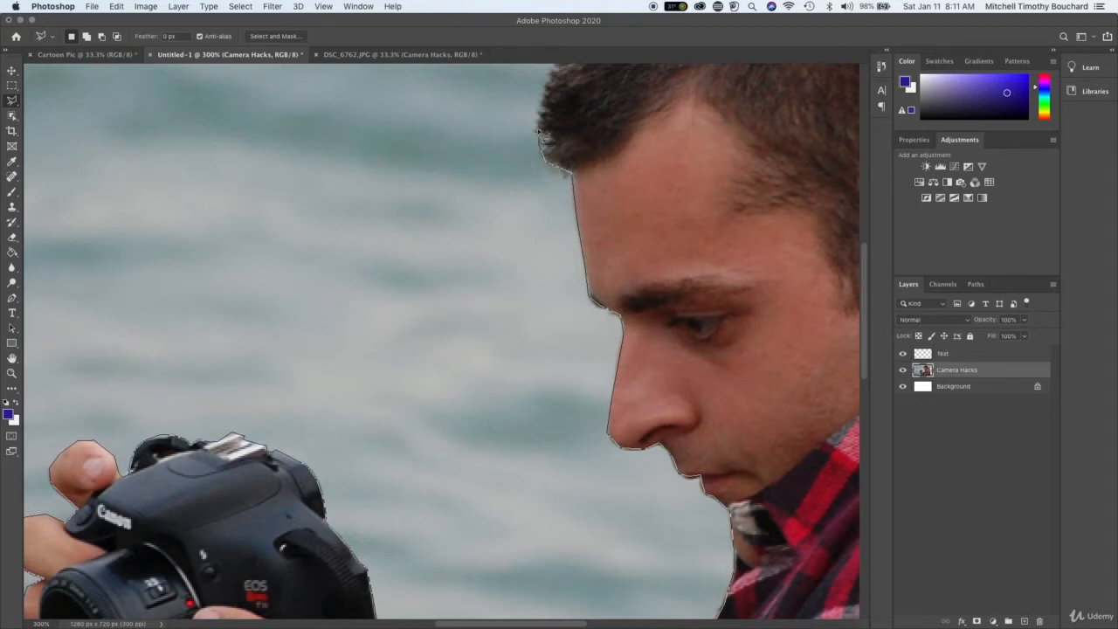
{"action": "scroll", "coordinate": [542, 131], "scroll_direction": "up", "scroll_amount": 8}
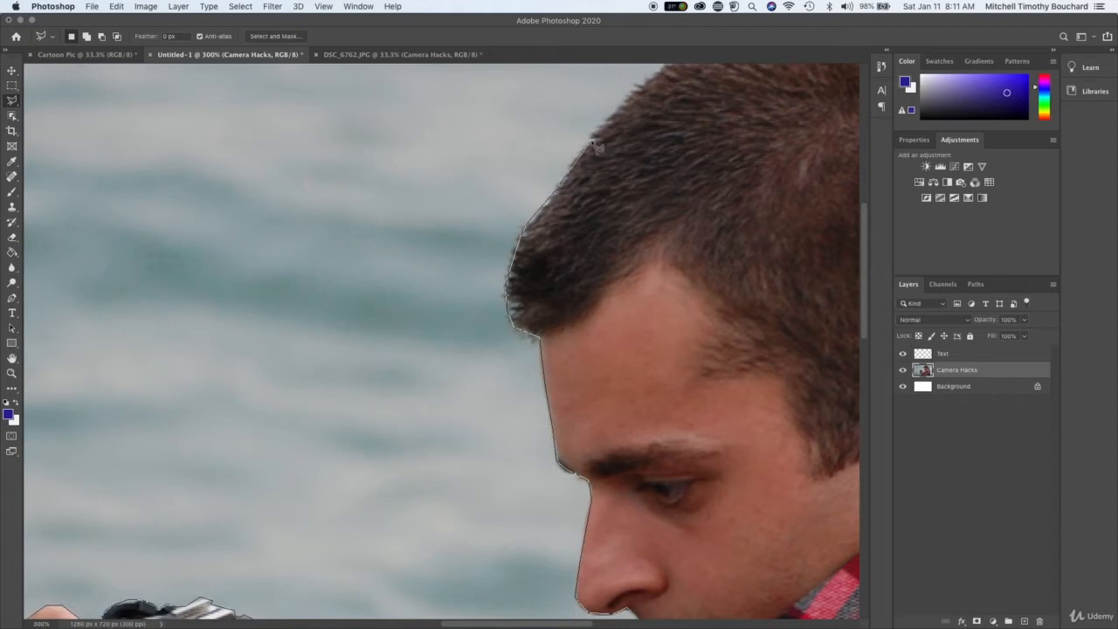
{"action": "scroll", "coordinate": [597, 146], "scroll_direction": "up", "scroll_amount": 5}
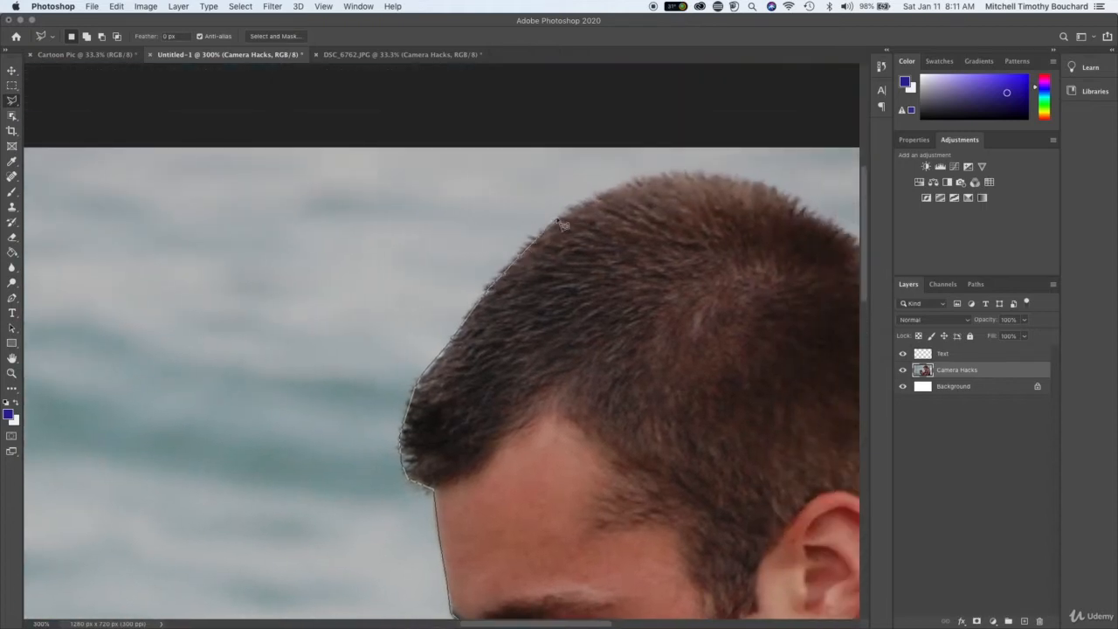
- Close the lasso outline through the water in front of the man, delete the enclosed background and deselect
{"action": "left_click", "coordinate": [292, 236]}
{"action": "scroll", "coordinate": [292, 237], "scroll_direction": "down", "scroll_amount": 5}
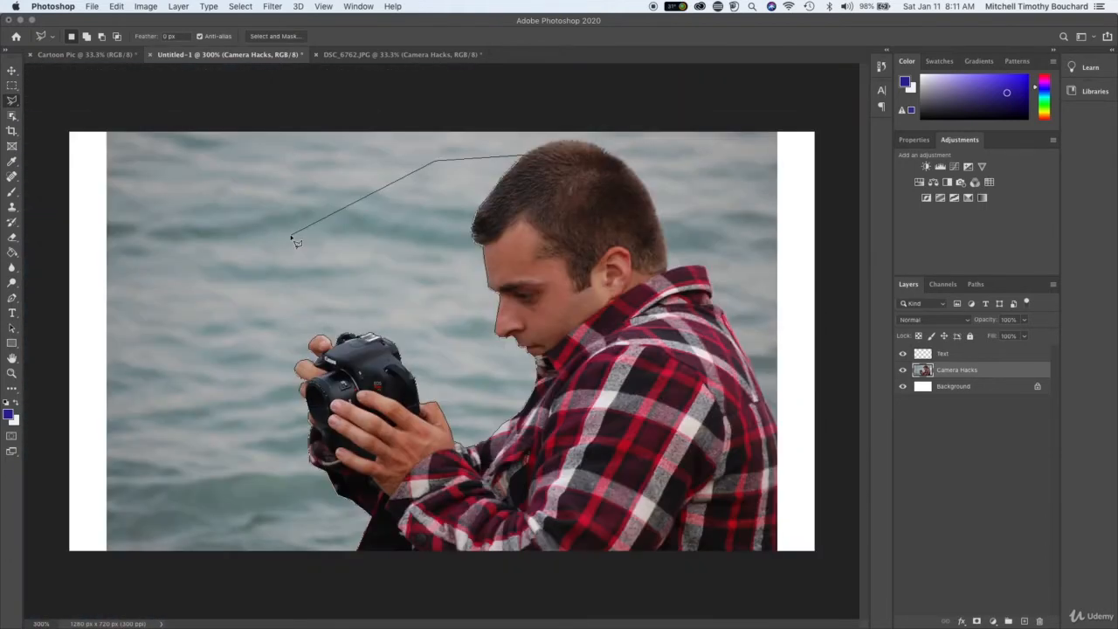
{"action": "left_click", "coordinate": [135, 363]}
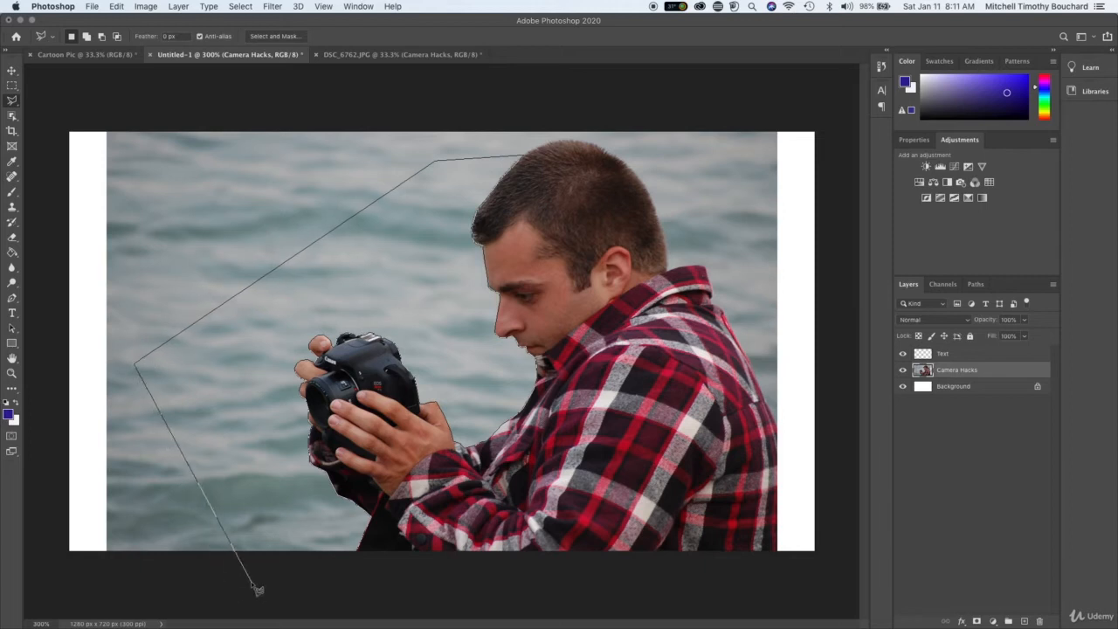
{"action": "left_click", "coordinate": [358, 557]}
{"action": "key", "text": "Delete"}
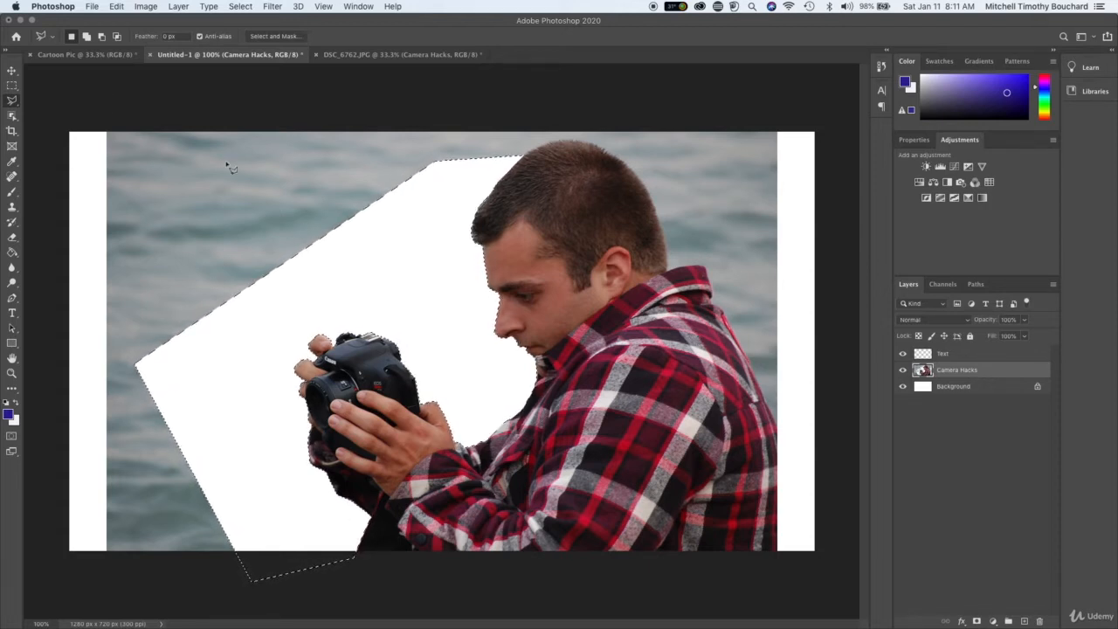
{"action": "left_click", "coordinate": [12, 86]}
{"action": "left_click", "coordinate": [398, 180]}
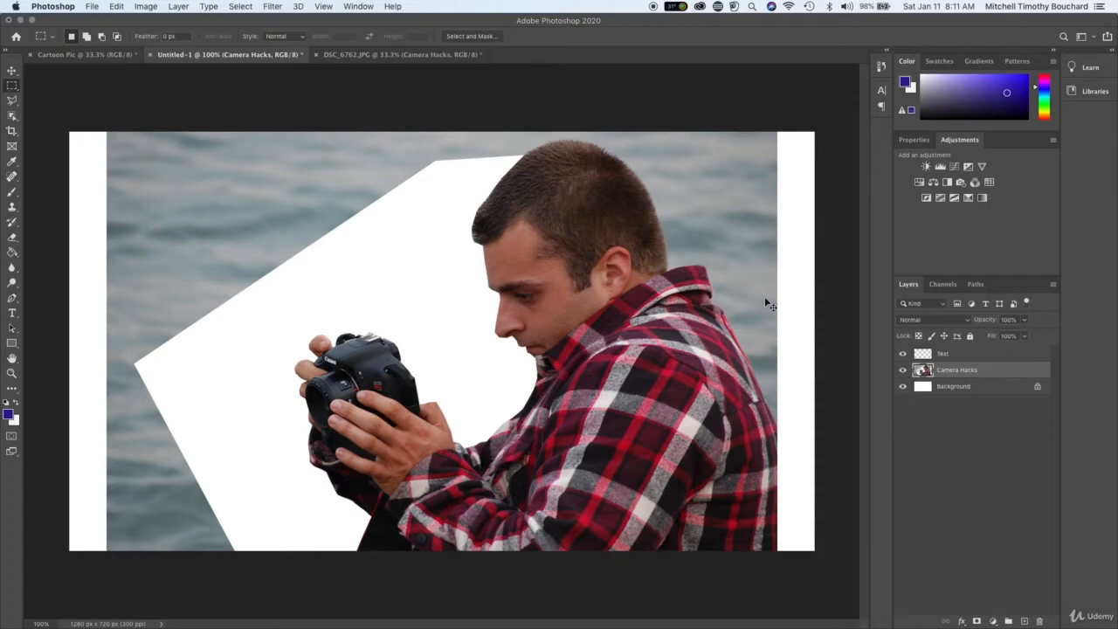
- Start a second Polygonal Lasso outline at the photo's right edge, following the man's back up over the shirt collar
{"action": "key", "text": "super+plus"}
{"action": "key", "text": "super+plus"}
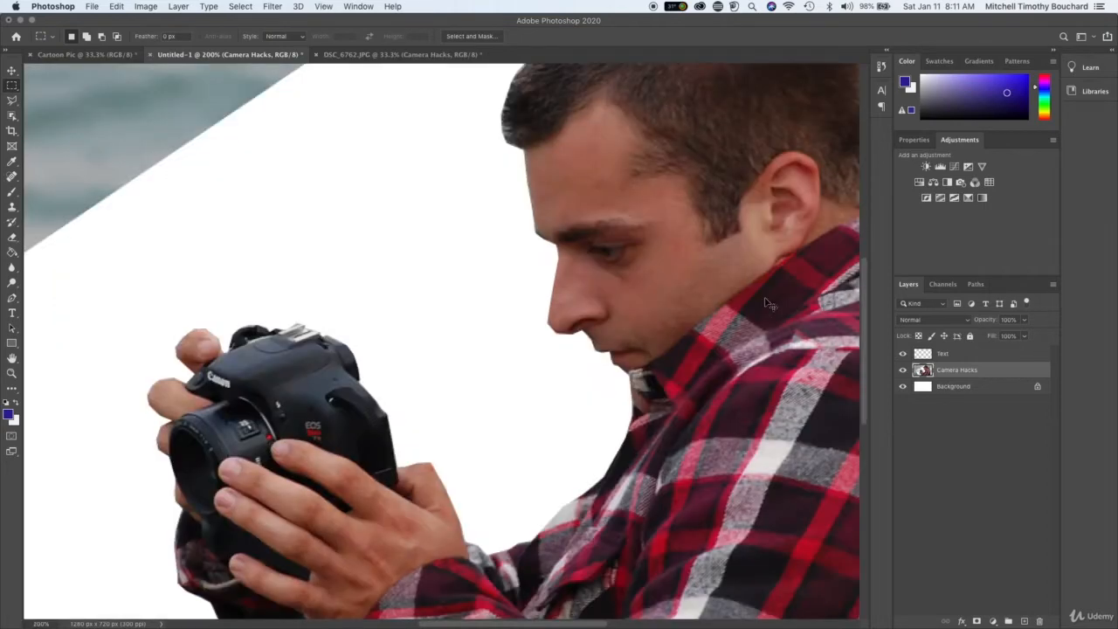
{"action": "scroll", "coordinate": [766, 298], "scroll_direction": "right", "scroll_amount": 12}
{"action": "scroll", "coordinate": [765, 298], "scroll_direction": "left", "scroll_amount": 8}
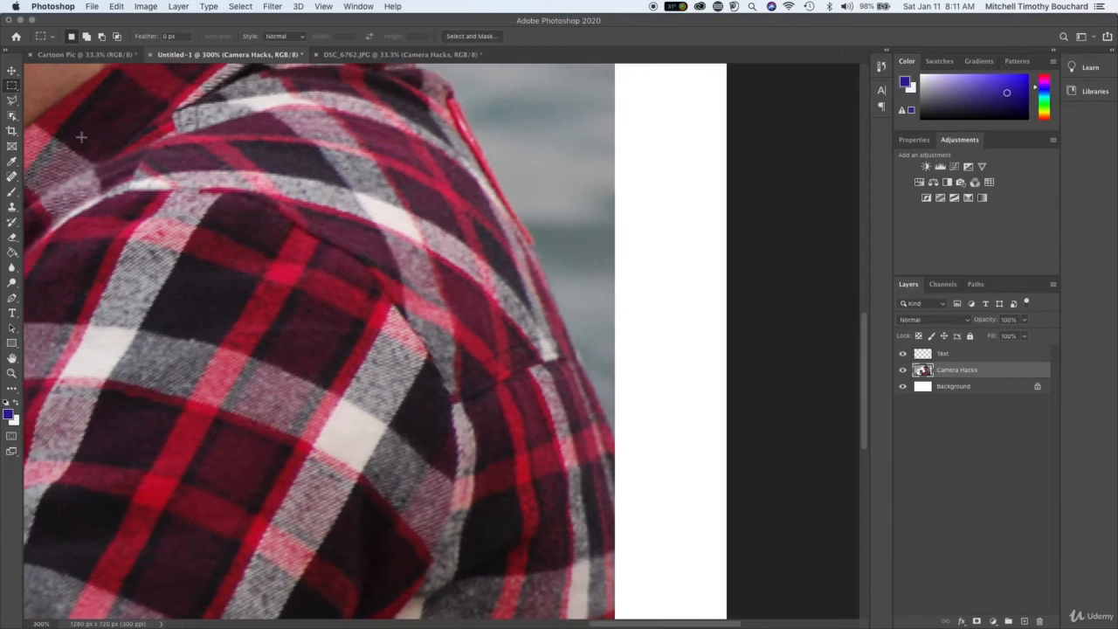
{"action": "left_click", "coordinate": [12, 100]}
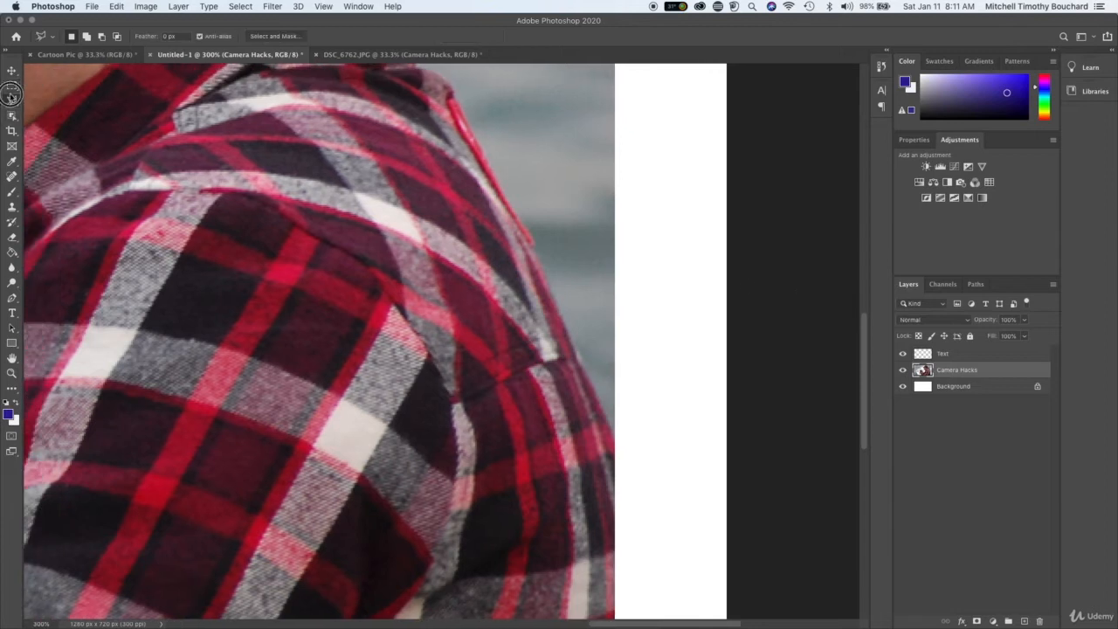
{"action": "left_click", "coordinate": [615, 441]}
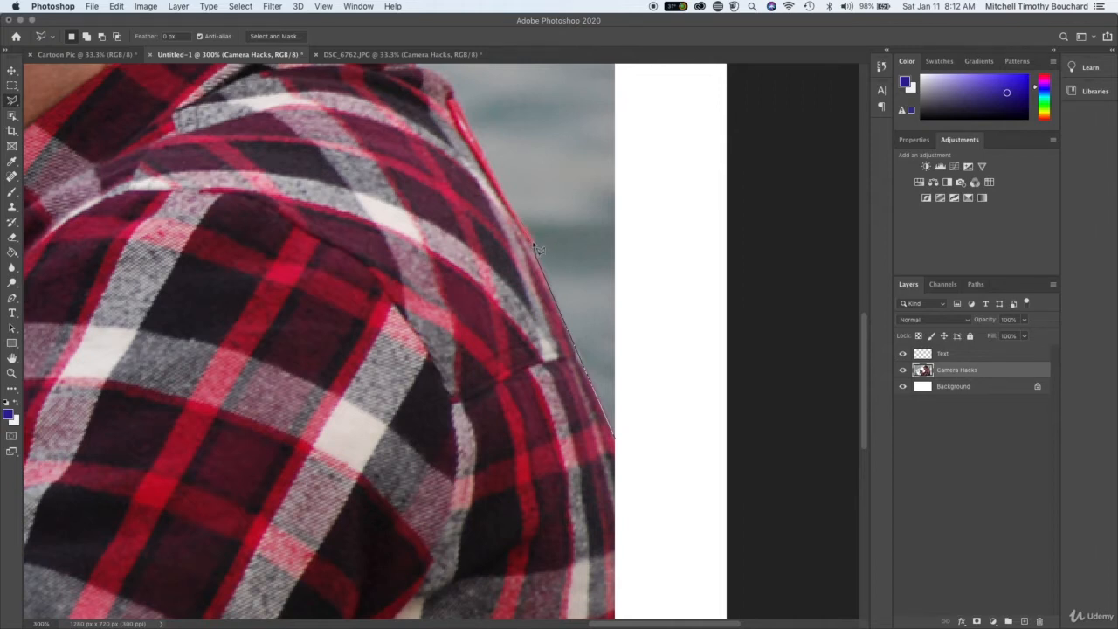
{"action": "scroll", "coordinate": [551, 258], "scroll_direction": "left", "scroll_amount": 5}
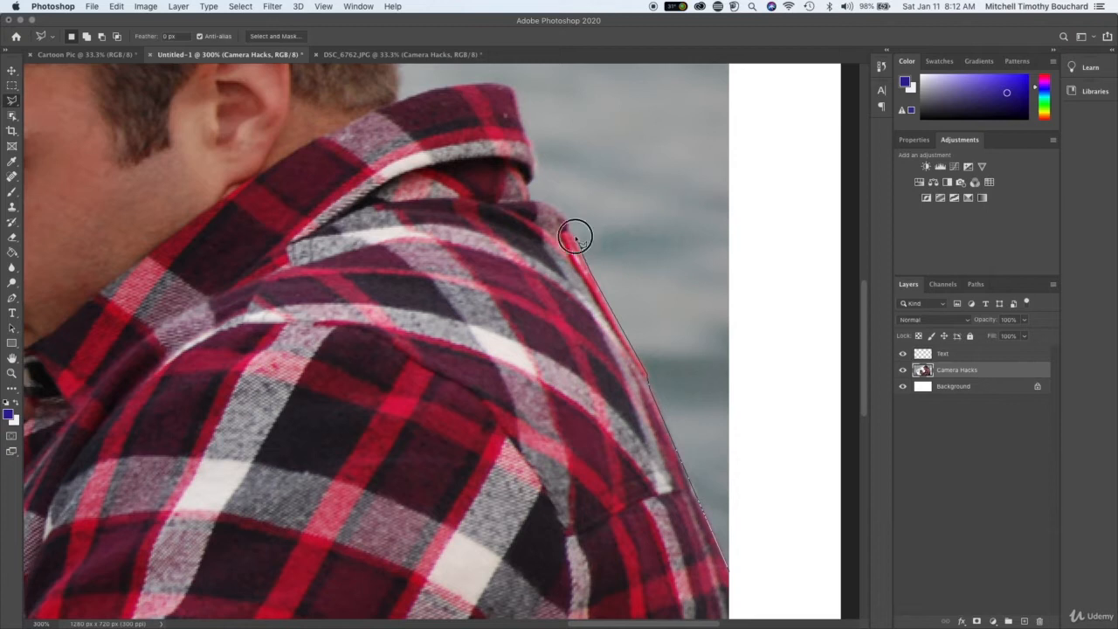
{"action": "left_click", "coordinate": [547, 202]}
{"action": "scroll", "coordinate": [531, 184], "scroll_direction": "up", "scroll_amount": 5}
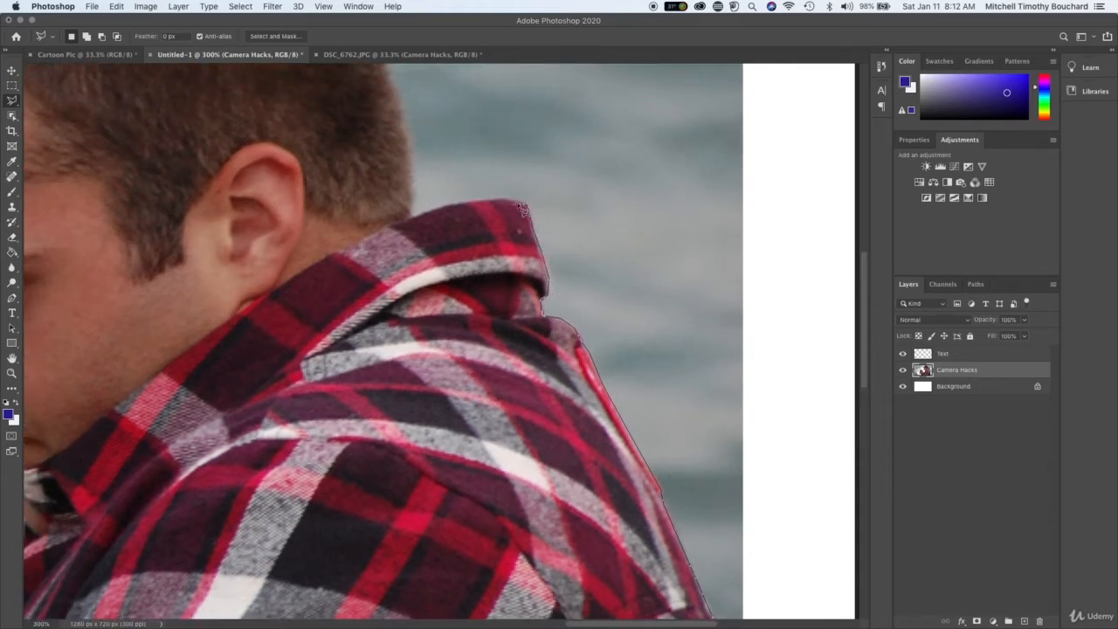
{"action": "left_click", "coordinate": [527, 203]}
{"action": "left_click", "coordinate": [492, 200]}
{"action": "left_click", "coordinate": [444, 207]}
- Continue the second lasso outline from the collar up the back of the head to the crown
{"action": "scroll", "coordinate": [410, 219], "scroll_direction": "up", "scroll_amount": 5}
{"action": "scroll", "coordinate": [411, 218], "scroll_direction": "left", "scroll_amount": 2}
{"action": "left_click", "coordinate": [456, 309]}
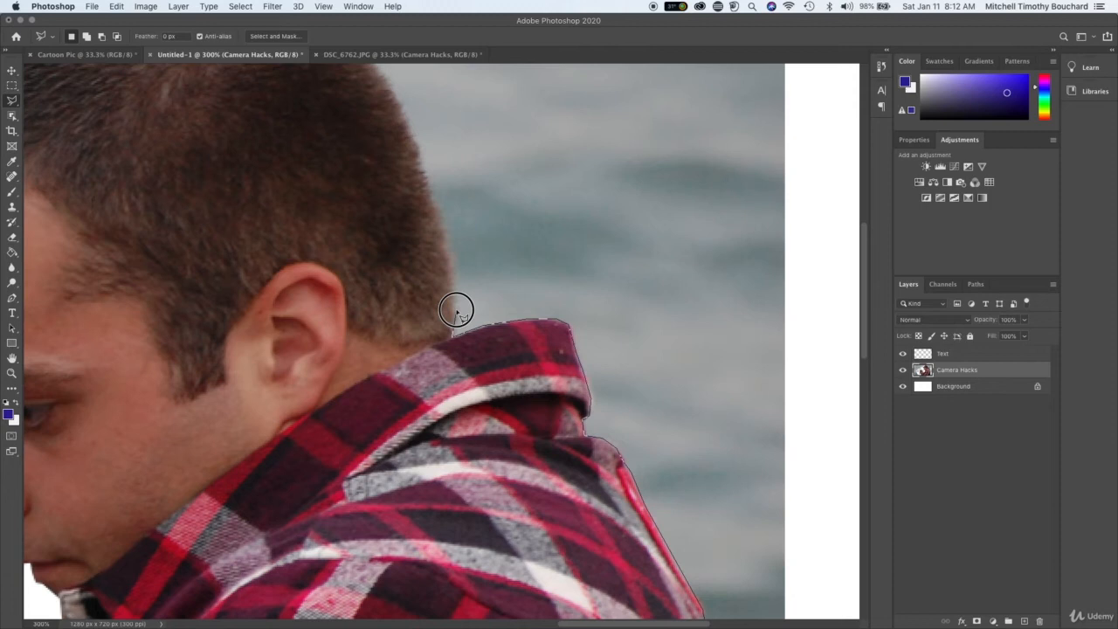
{"action": "left_click", "coordinate": [450, 260]}
{"action": "left_click", "coordinate": [438, 207]}
{"action": "scroll", "coordinate": [421, 161], "scroll_direction": "up", "scroll_amount": 5}
{"action": "scroll", "coordinate": [421, 161], "scroll_direction": "left", "scroll_amount": 4}
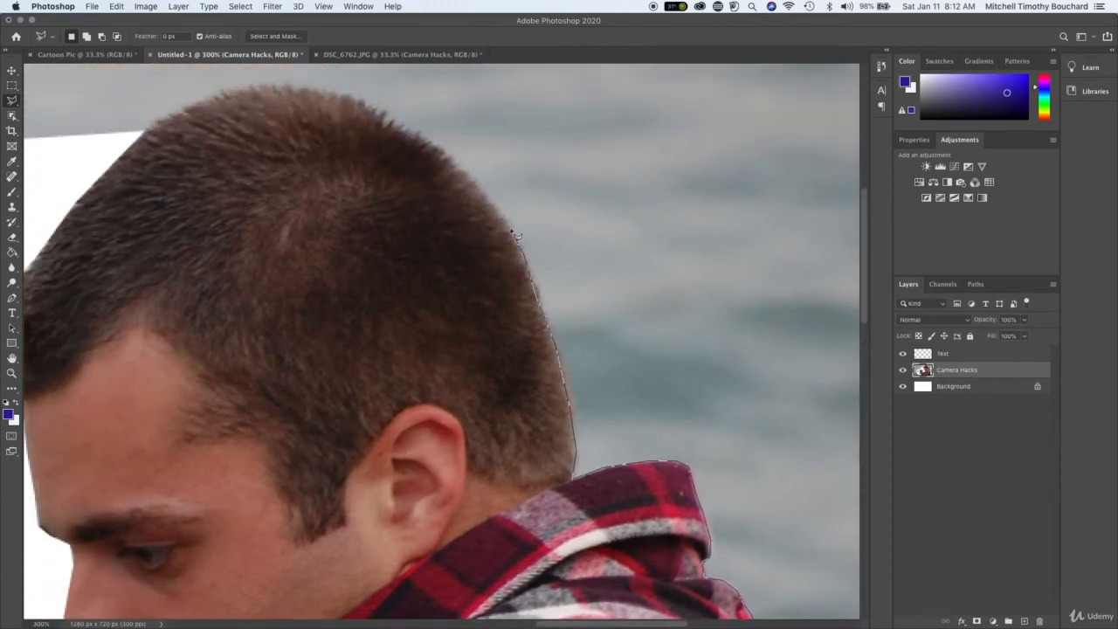
{"action": "left_click", "coordinate": [510, 226]}
{"action": "left_click", "coordinate": [474, 181]}
{"action": "left_click", "coordinate": [446, 155]}
{"action": "left_click", "coordinate": [399, 126]}
{"action": "left_click", "coordinate": [390, 122]}
{"action": "left_click", "coordinate": [386, 111]}
- Trace the lasso outline across the top of the hair to the already cleared area by the forehead
{"action": "scroll", "coordinate": [349, 92], "scroll_direction": "left", "scroll_amount": 5}
{"action": "scroll", "coordinate": [350, 92], "scroll_direction": "up", "scroll_amount": 1}
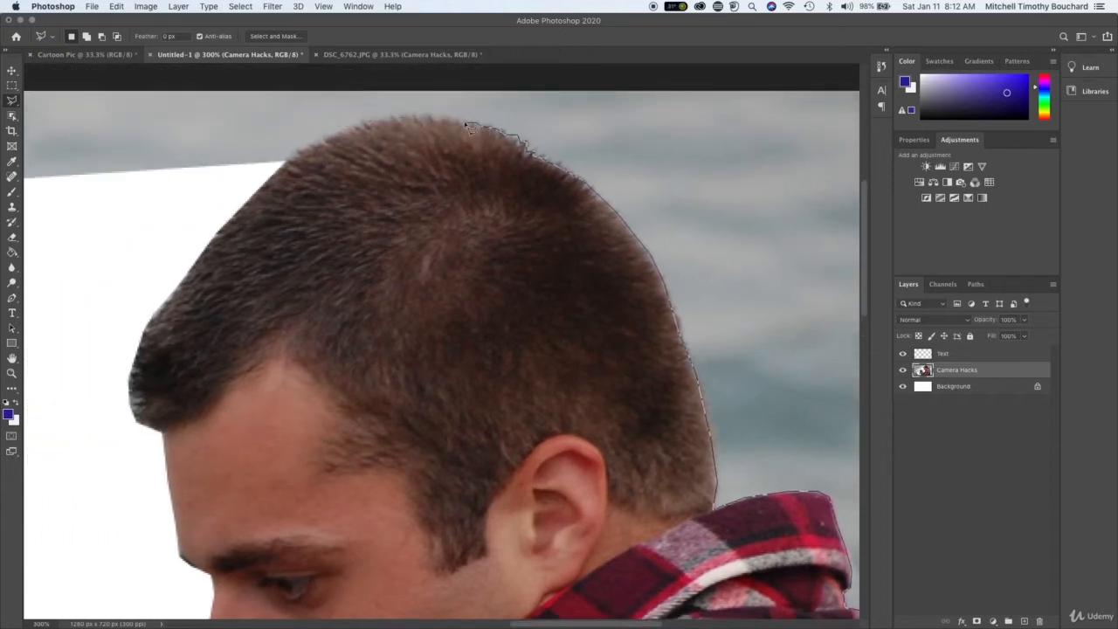
{"action": "left_click", "coordinate": [440, 120]}
{"action": "left_click", "coordinate": [350, 126]}
{"action": "left_click", "coordinate": [313, 144]}
{"action": "left_click", "coordinate": [274, 181]}
- Close the outline above the head and behind the man's back, delete the enclosed background and deselect
{"action": "left_click", "coordinate": [147, 173]}
{"action": "left_click", "coordinate": [260, 78]}
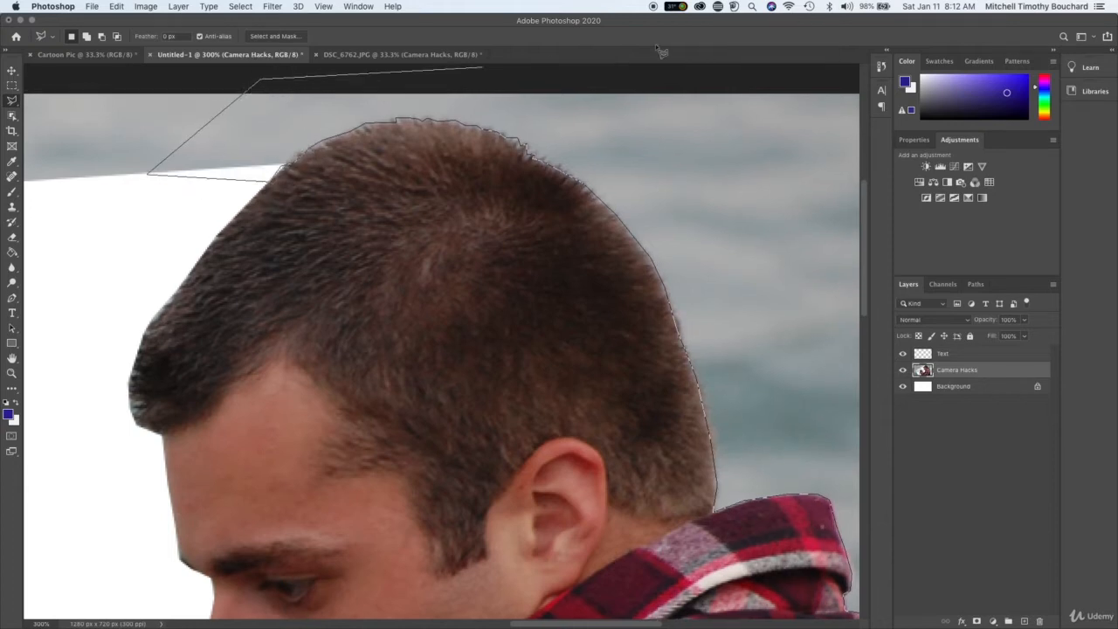
{"action": "left_click", "coordinate": [844, 180]}
{"action": "scroll", "coordinate": [844, 182], "scroll_direction": "down", "scroll_amount": 10}
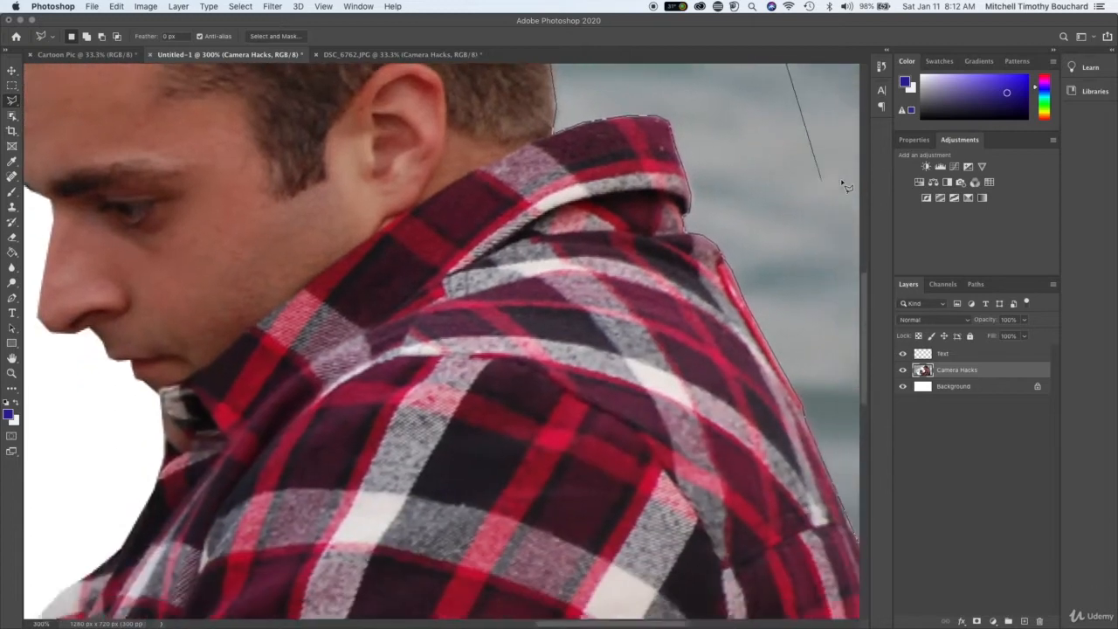
{"action": "scroll", "coordinate": [838, 185], "scroll_direction": "right", "scroll_amount": 5}
{"action": "left_click", "coordinate": [778, 310]}
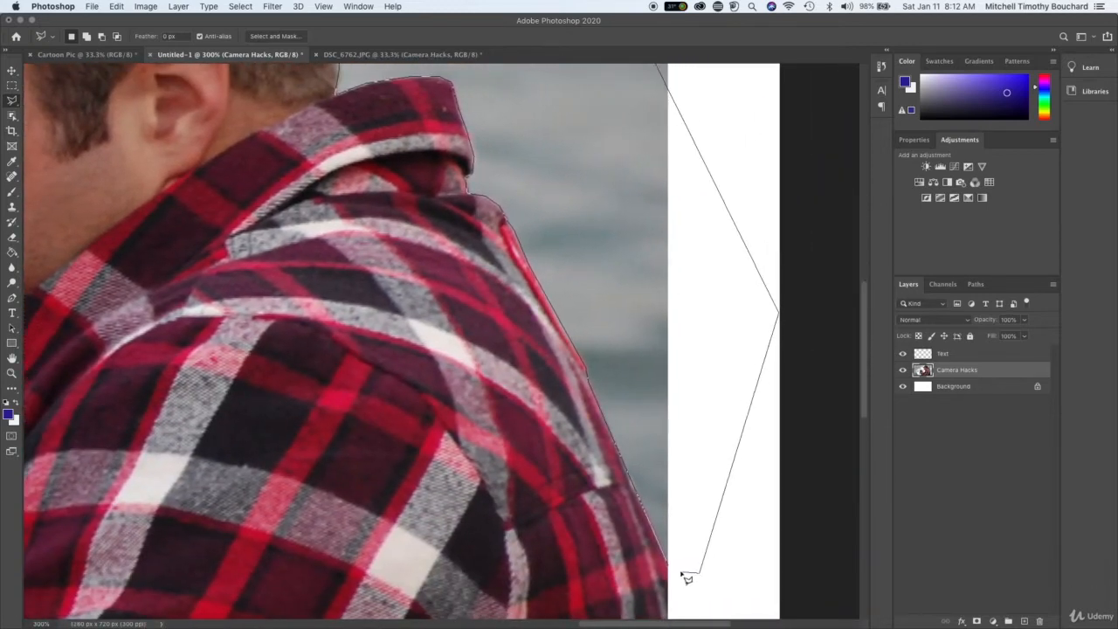
{"action": "left_click", "coordinate": [688, 577]}
{"action": "key", "text": "Delete"}
{"action": "left_click", "coordinate": [939, 428]}
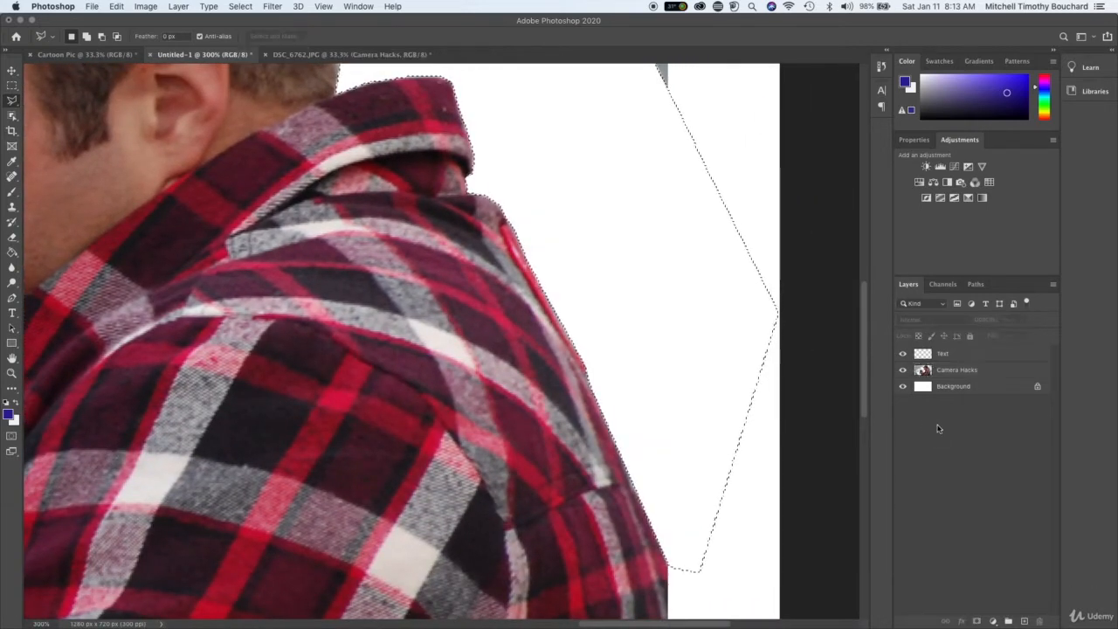
{"action": "left_click", "coordinate": [13, 85]}
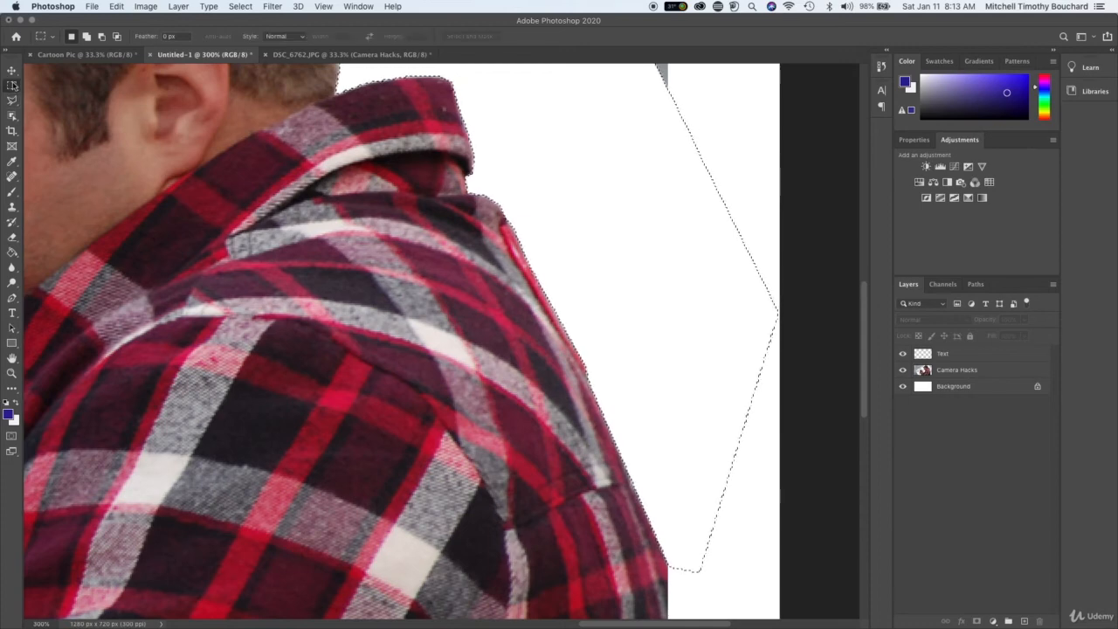
{"action": "left_click", "coordinate": [610, 146]}
- Enlarge the Eraser brush to about 475 px and make Camera Hacks the active layer
{"action": "key", "text": "super+1"}
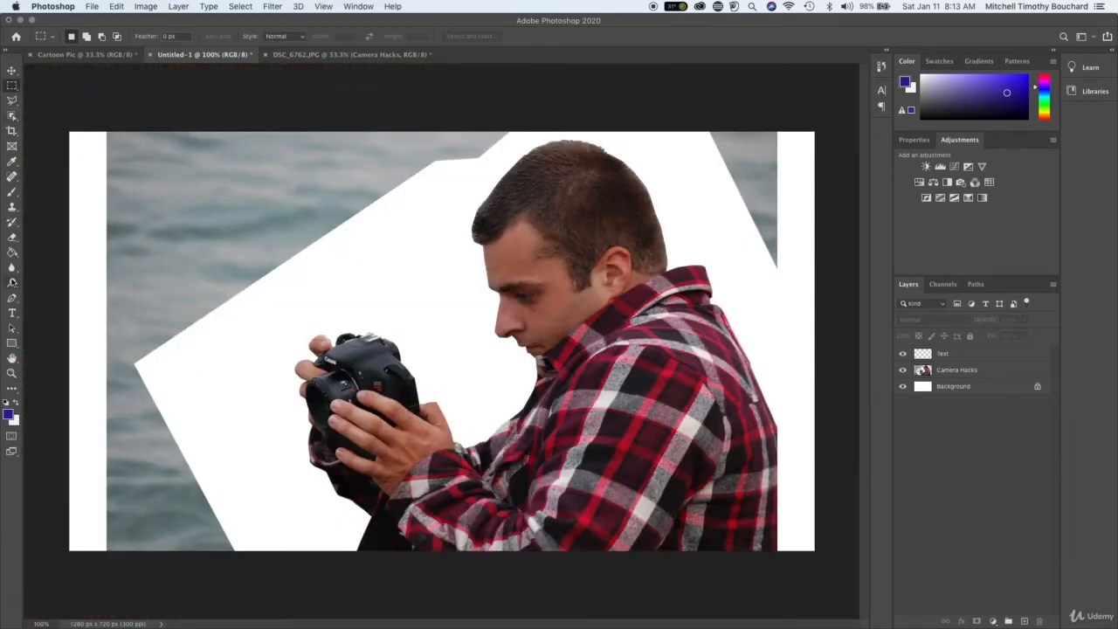
{"action": "left_click", "coordinate": [13, 251]}
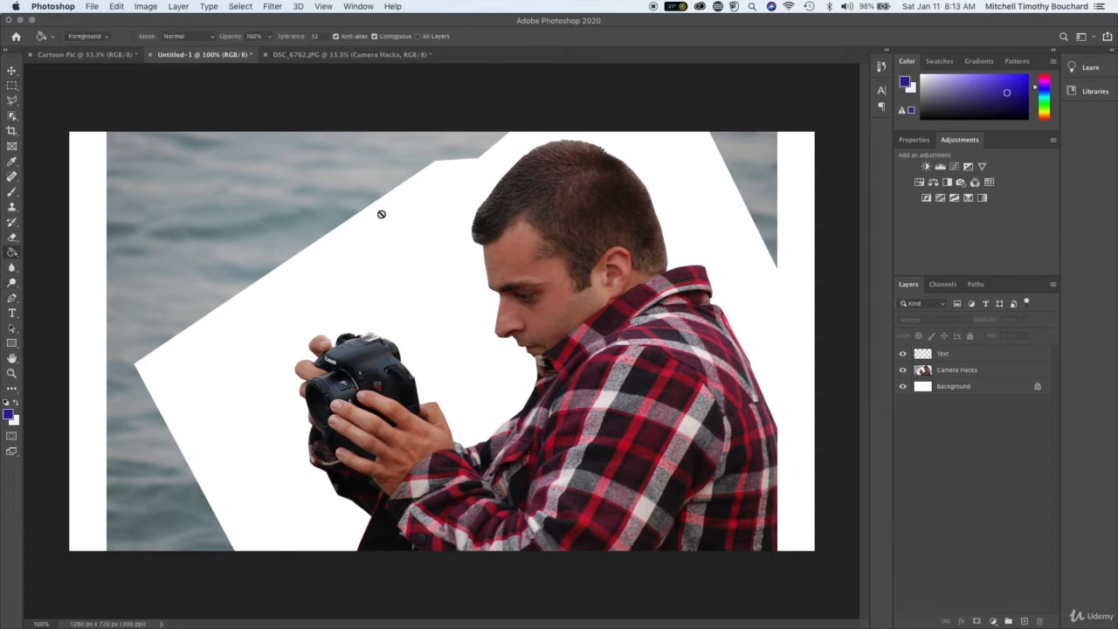
{"action": "left_click", "coordinate": [12, 238]}
{"action": "right_click", "coordinate": [215, 190]}
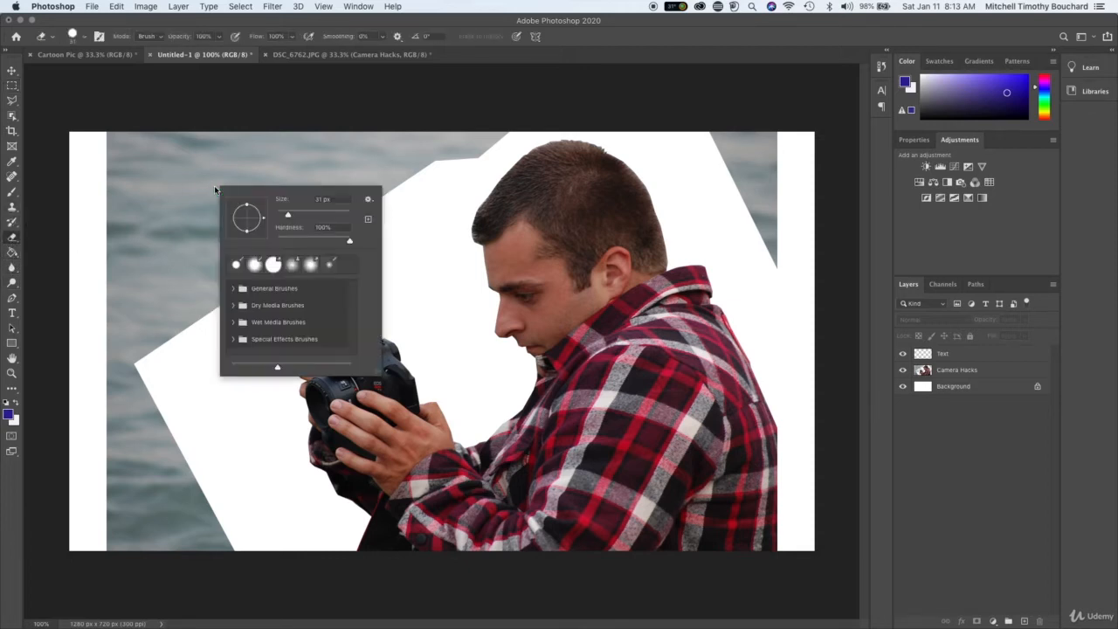
{"action": "left_click_drag", "start_coordinate": [318, 216], "coordinate": [342, 215]}
{"action": "left_click", "coordinate": [415, 169]}
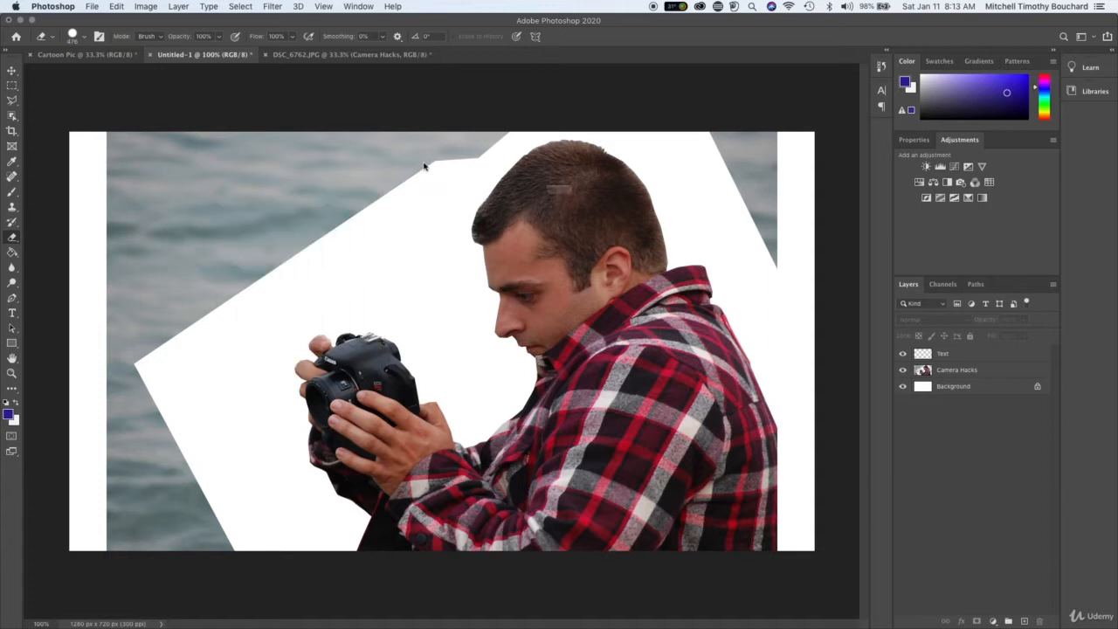
{"action": "left_click", "coordinate": [630, 216]}
{"action": "left_click", "coordinate": [985, 369]}
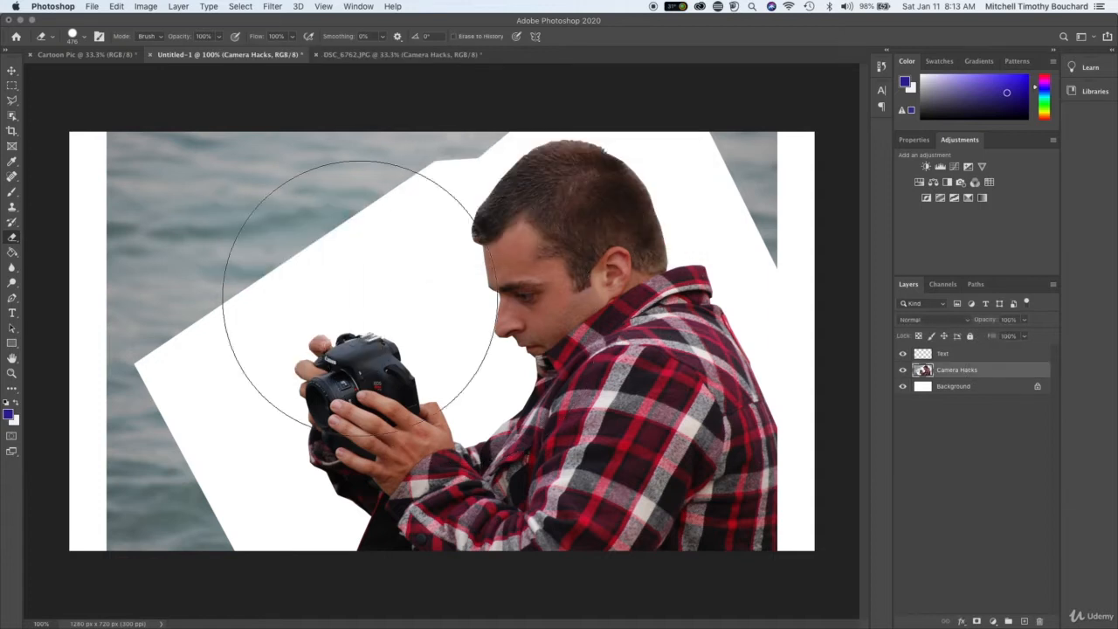
- Erase the leftover water at the upper and lower left of the photo with the large Eraser, staying in Untitled-1
{"action": "mouse_move", "coordinate": [173, 201]}
{"action": "left_mouse_down"}
{"action": "mouse_move", "coordinate": [192, 212]}
{"action": "mouse_move", "coordinate": [328, 130]}
{"action": "mouse_move", "coordinate": [407, 62]}
{"action": "left_mouse_up"}
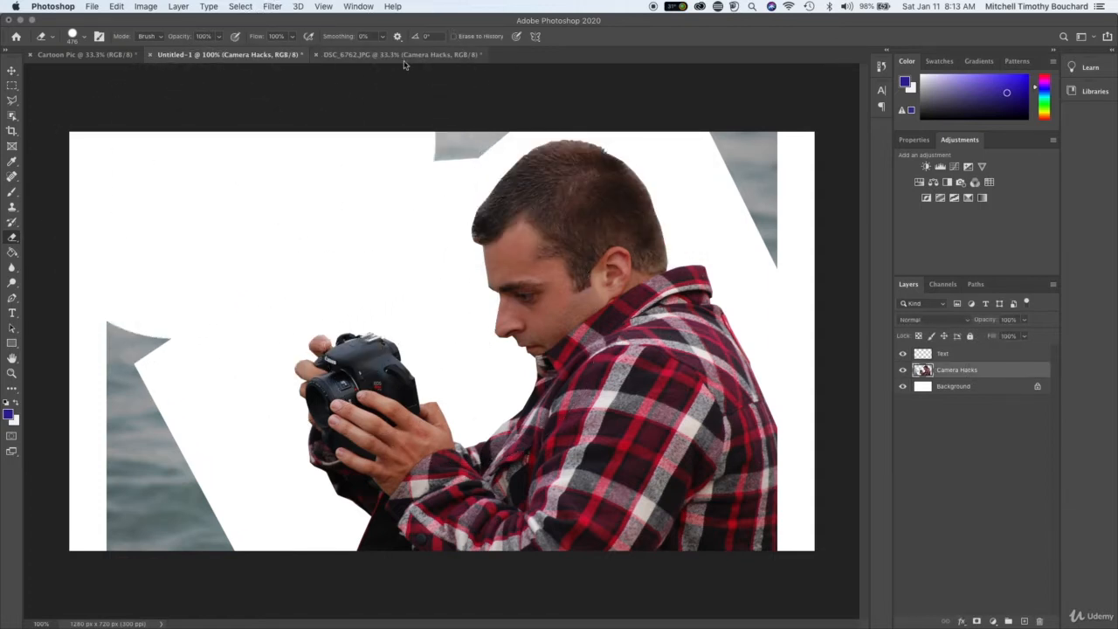
{"action": "left_click", "coordinate": [404, 59]}
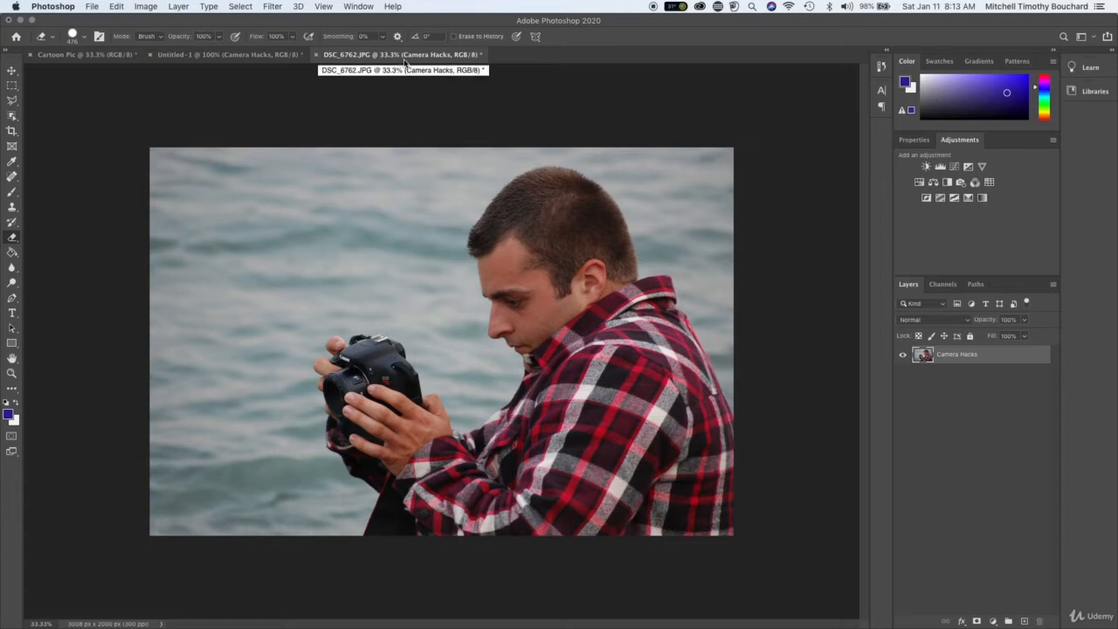
{"action": "left_click", "coordinate": [223, 54]}
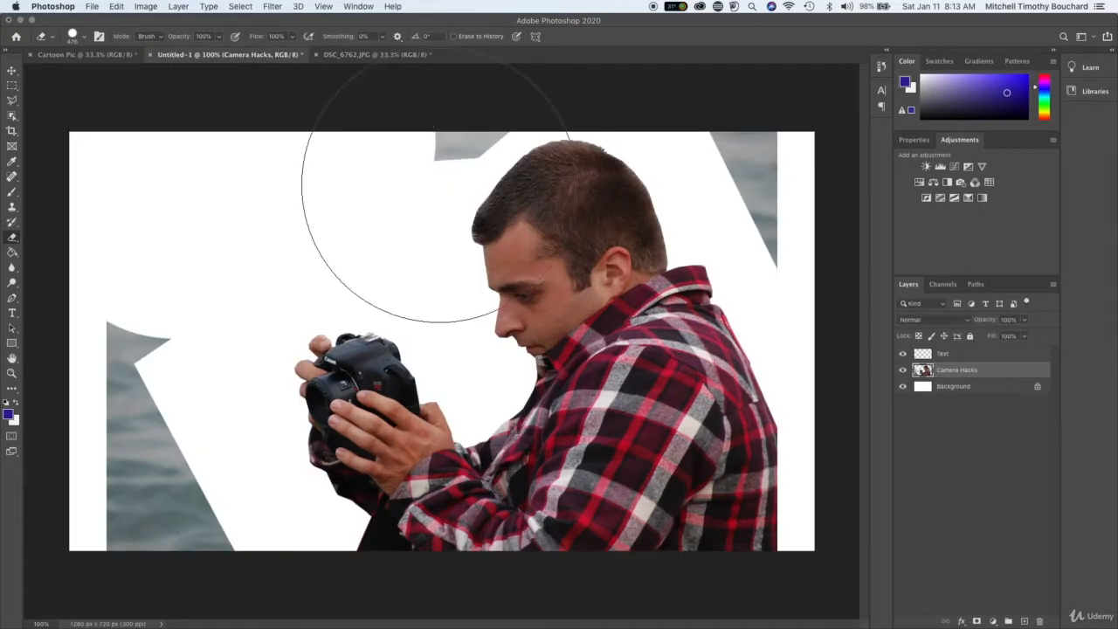
{"action": "left_click_drag", "start_coordinate": [96, 346], "coordinate": [87, 475]}
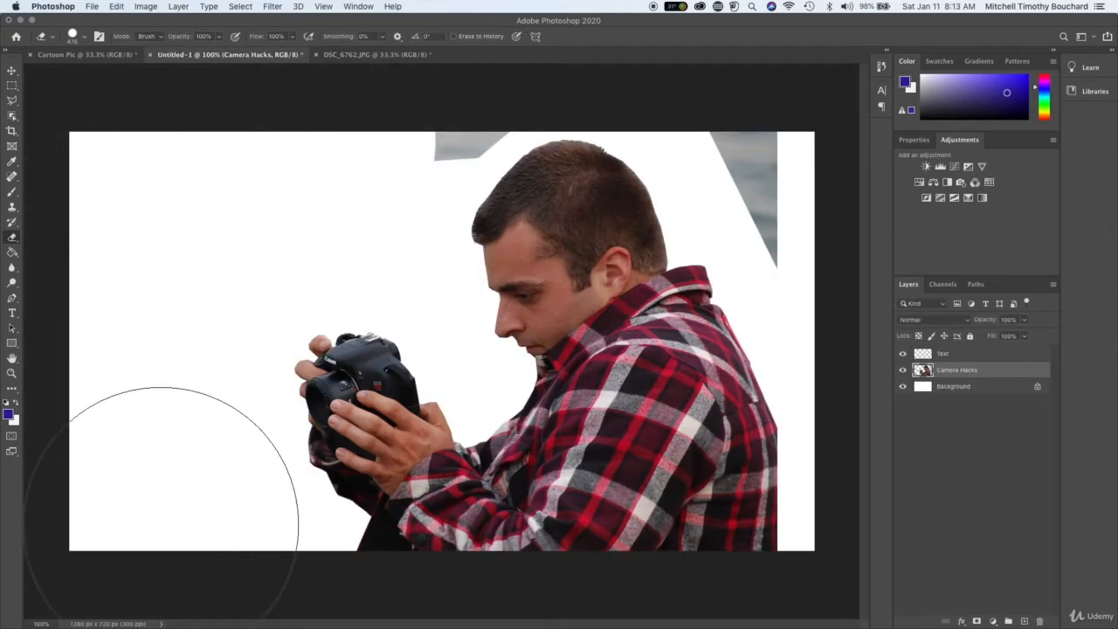
- Reduce the Eraser brush to about 57 px and erase the leftover water behind the man's head and above his forehead
{"action": "right_click", "coordinate": [758, 178]}
{"action": "left_click", "coordinate": [754, 144]}
{"action": "mouse_move", "coordinate": [738, 141]}
{"action": "left_mouse_down"}
{"action": "mouse_move", "coordinate": [738, 177]}
{"action": "mouse_move", "coordinate": [785, 259]}
{"action": "left_mouse_up"}
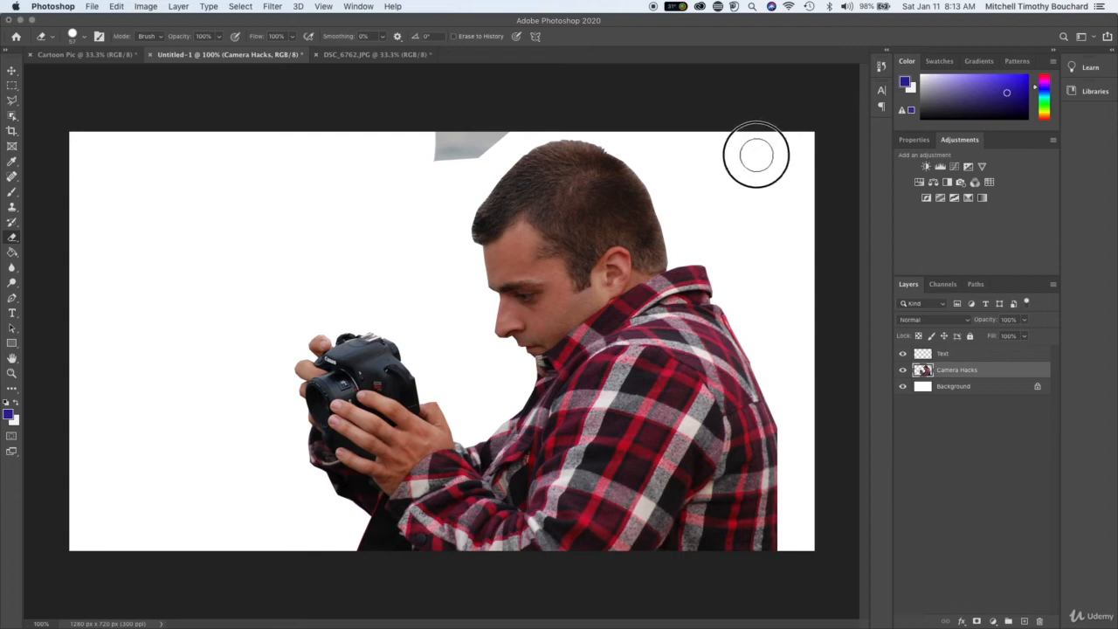
{"action": "mouse_move", "coordinate": [466, 139]}
{"action": "left_mouse_down"}
{"action": "mouse_move", "coordinate": [475, 137]}
{"action": "mouse_move", "coordinate": [440, 167]}
{"action": "mouse_move", "coordinate": [437, 142]}
{"action": "left_mouse_up"}
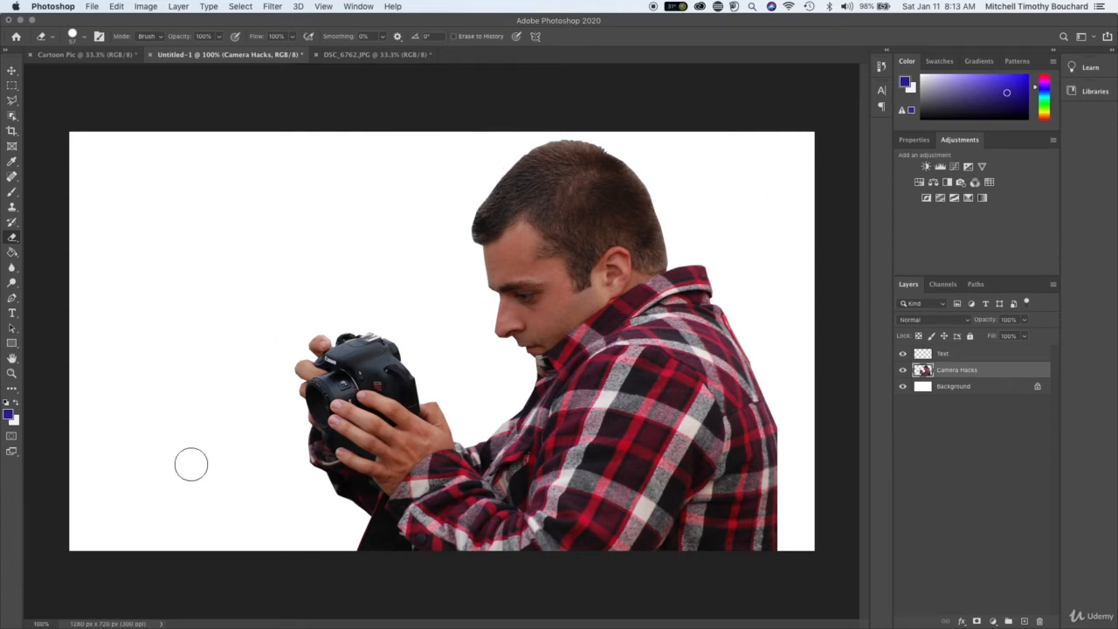
- Deselect all layers and hide the Text and Background layers to show the cutout against transparency
{"action": "left_click", "coordinate": [1013, 483]}
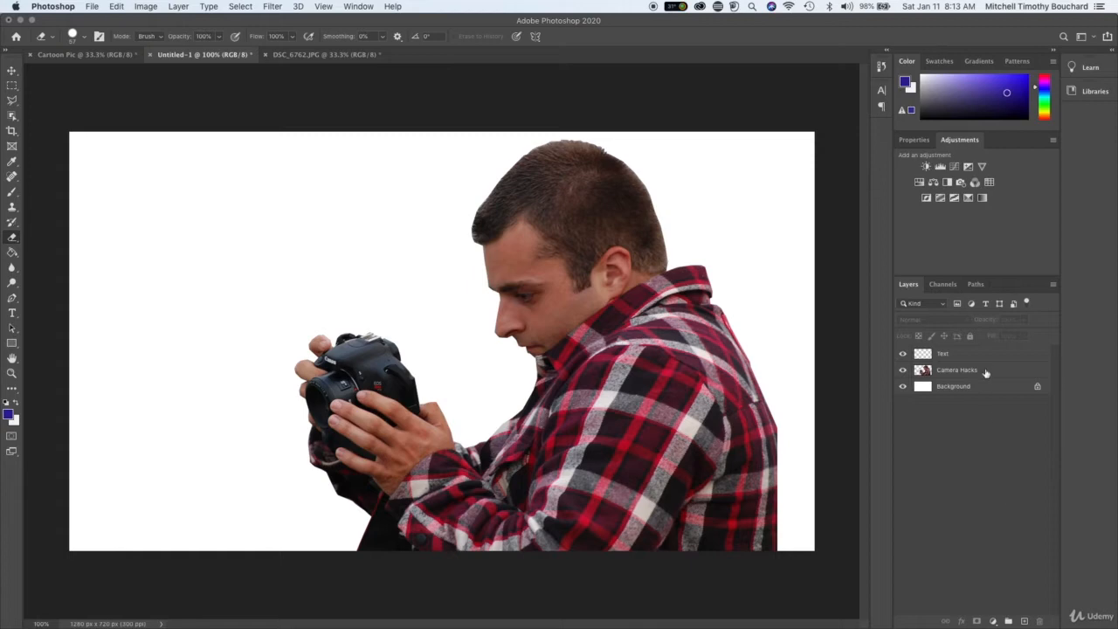
{"action": "left_click", "coordinate": [902, 386]}
{"action": "left_click", "coordinate": [903, 387]}
{"action": "key", "text": "super+equal"}
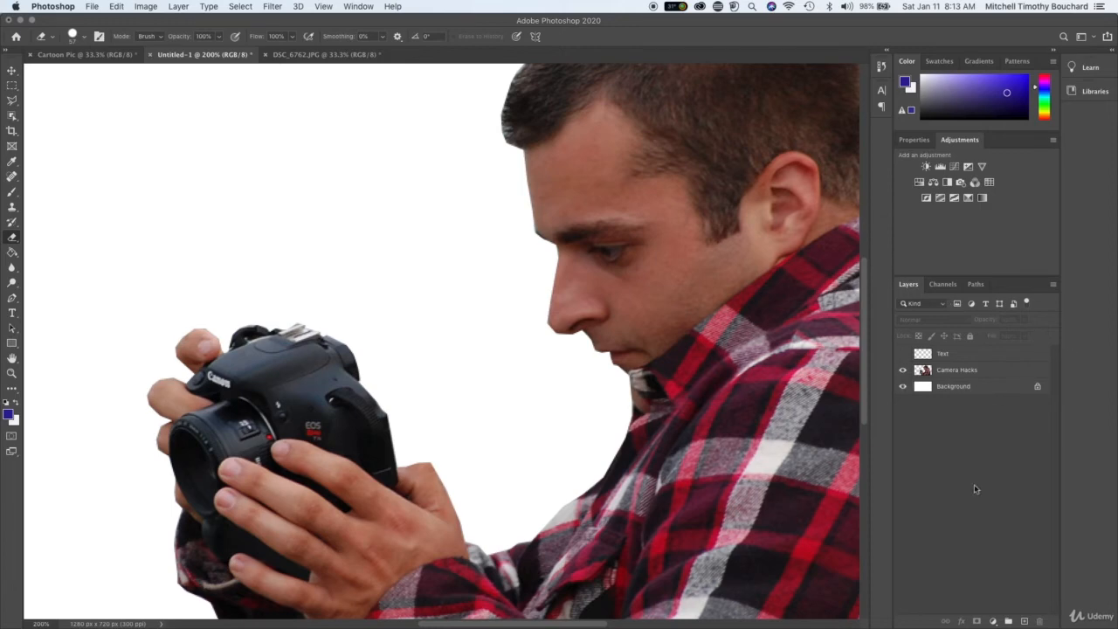
{"action": "left_click", "coordinate": [903, 386]}
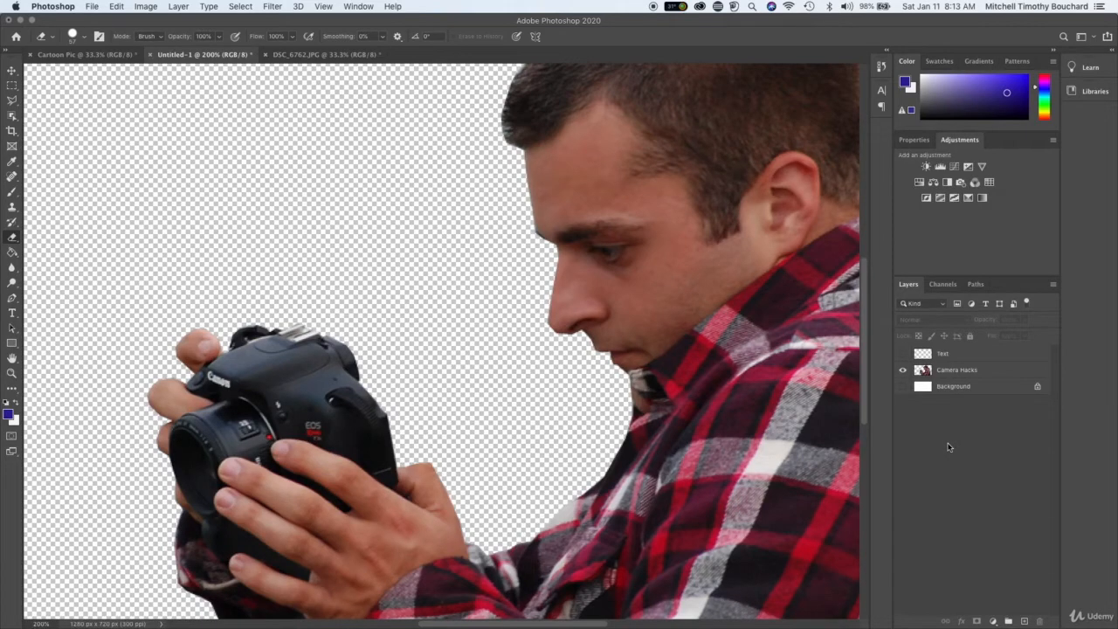
{"action": "key", "text": "super+equal"}
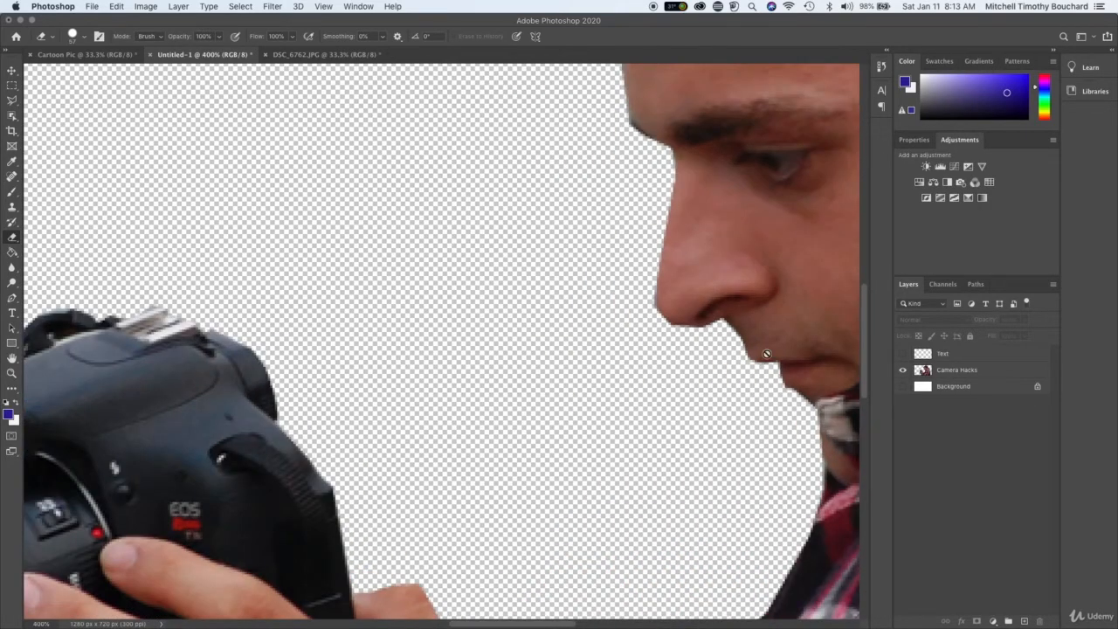
- Make Camera Hacks the active layer and set the Eraser brush size to 20 px
{"action": "scroll", "coordinate": [619, 307], "scroll_direction": "up", "scroll_amount": 5}
{"action": "scroll", "coordinate": [619, 307], "scroll_direction": "right", "scroll_amount": 2}
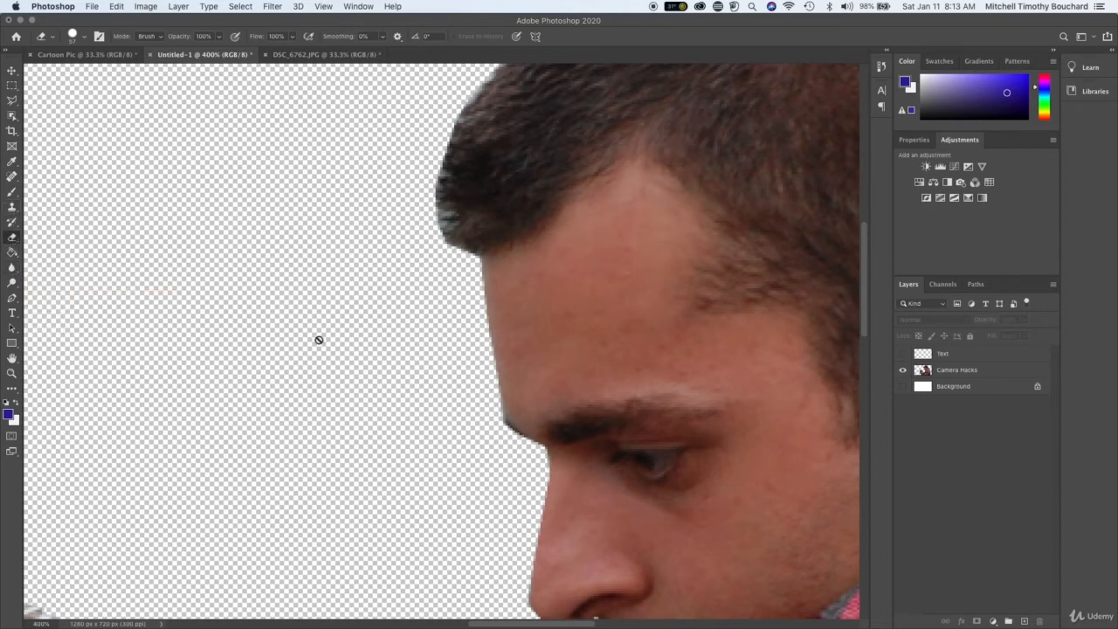
{"action": "left_click", "coordinate": [963, 374]}
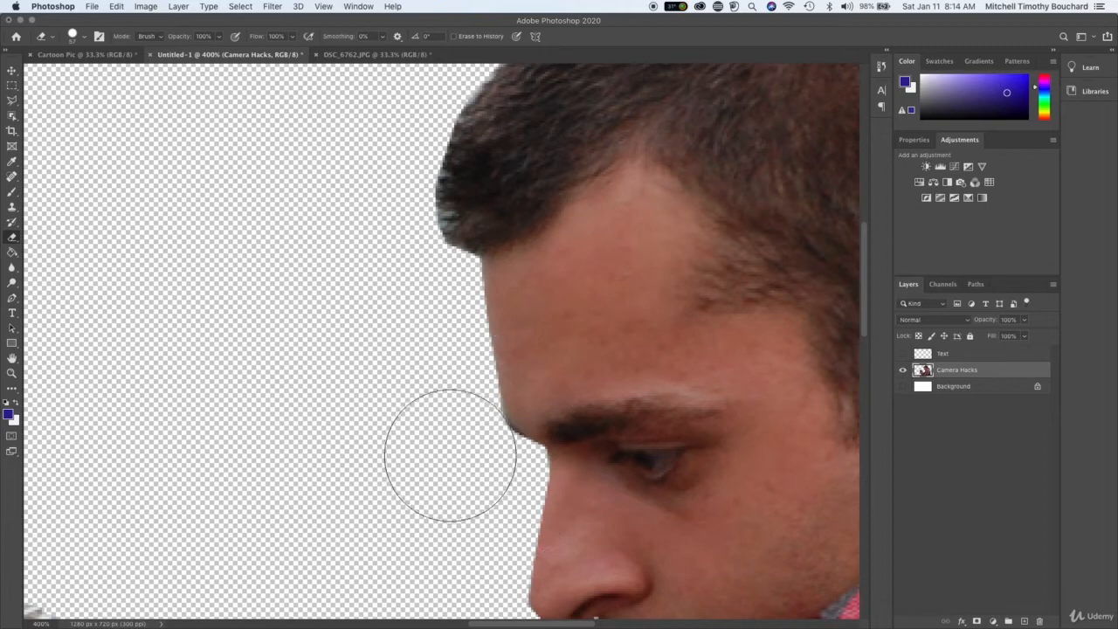
{"action": "scroll", "coordinate": [457, 464], "scroll_direction": "down", "scroll_amount": 5}
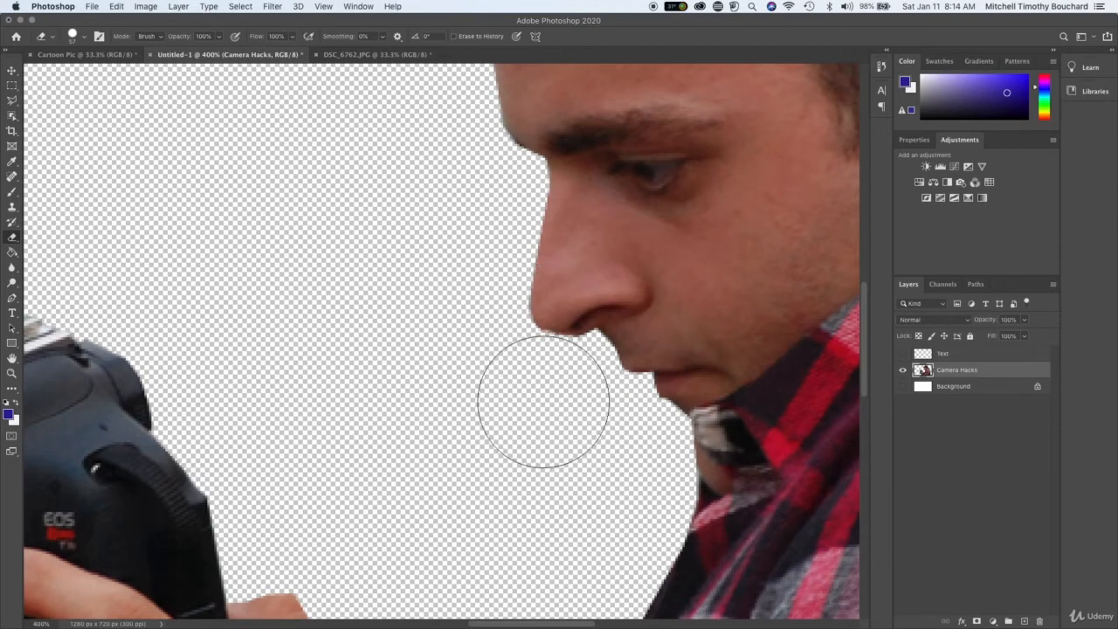
{"action": "right_click", "coordinate": [360, 299]}
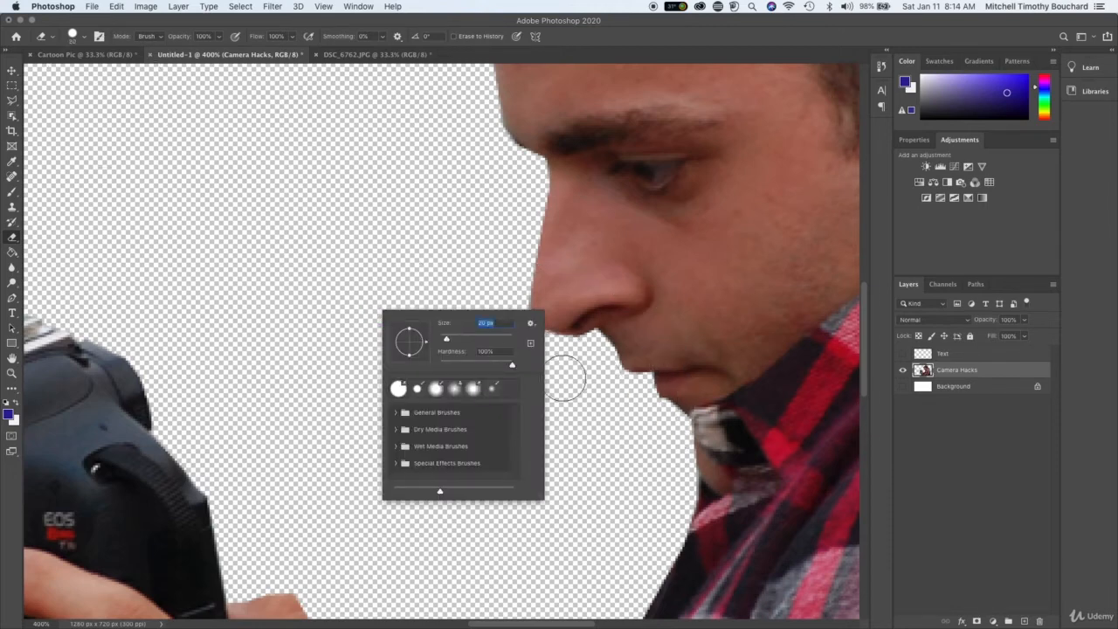
{"action": "key", "text": "Return"}
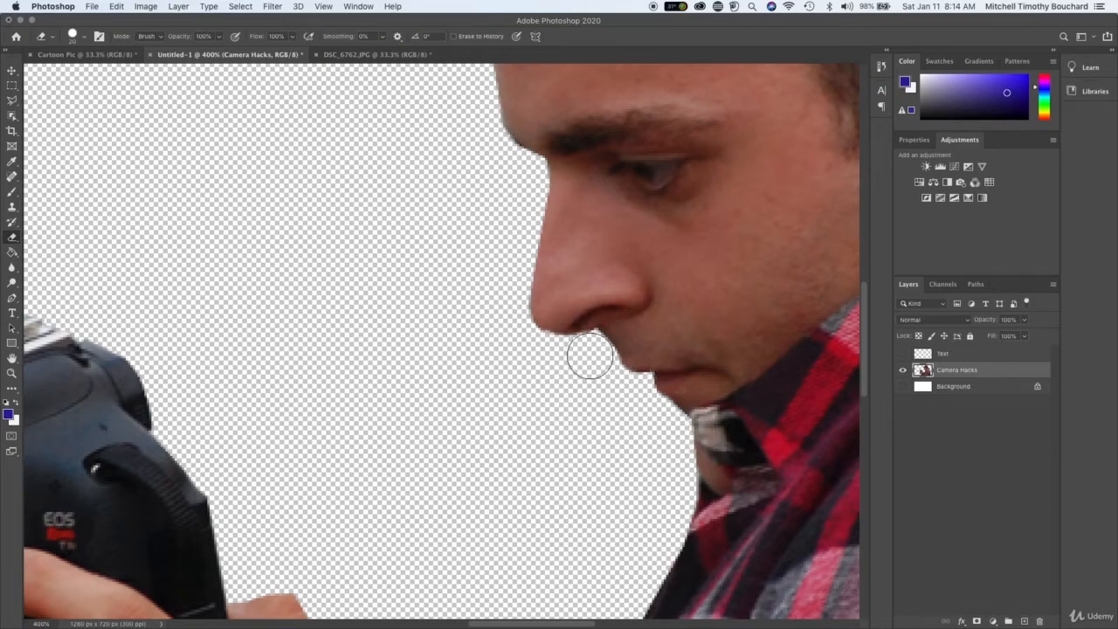
- Try enlarging and shrinking the Eraser brush in increments beside the top of the camera, returning to 20 px
{"action": "scroll", "coordinate": [571, 361], "scroll_direction": "left", "scroll_amount": 10}
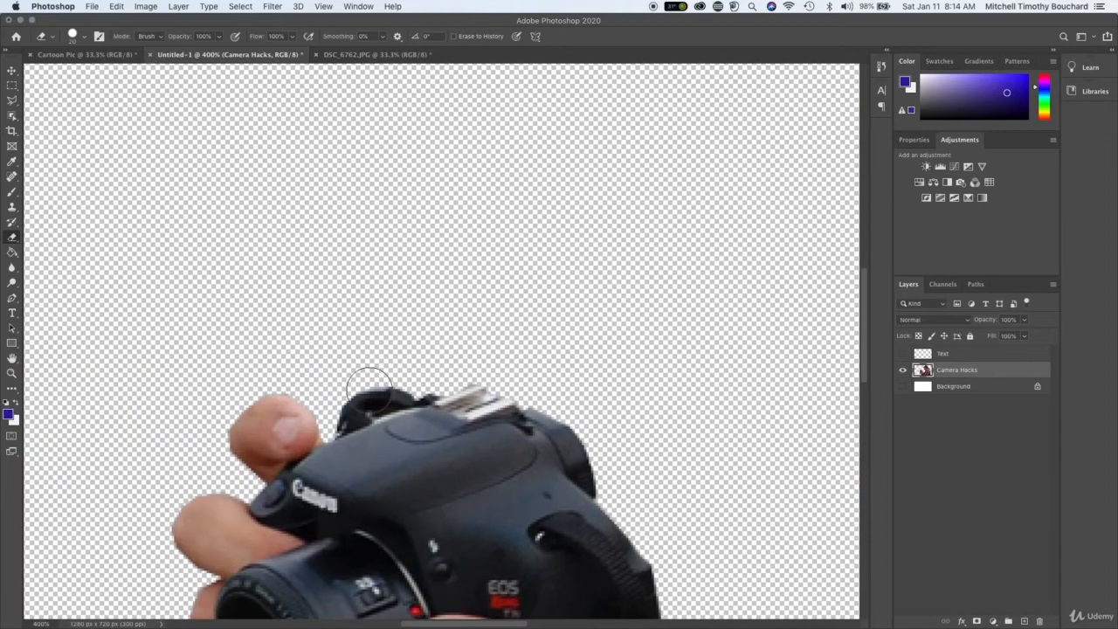
{"action": "key", "text": "bracketright"}
{"action": "key", "text": "bracketright"}
{"action": "key", "text": "bracketright"}
{"action": "key", "text": "bracketleft"}
{"action": "key", "text": "bracketleft"}
{"action": "key", "text": "bracketleft"}
{"action": "key", "text": "bracketright"}
{"action": "key", "text": "bracketright"}
{"action": "key", "text": "bracketright"}
{"action": "key", "text": "bracketleft"}
{"action": "key", "text": "bracketleft"}
{"action": "key", "text": "bracketleft"}
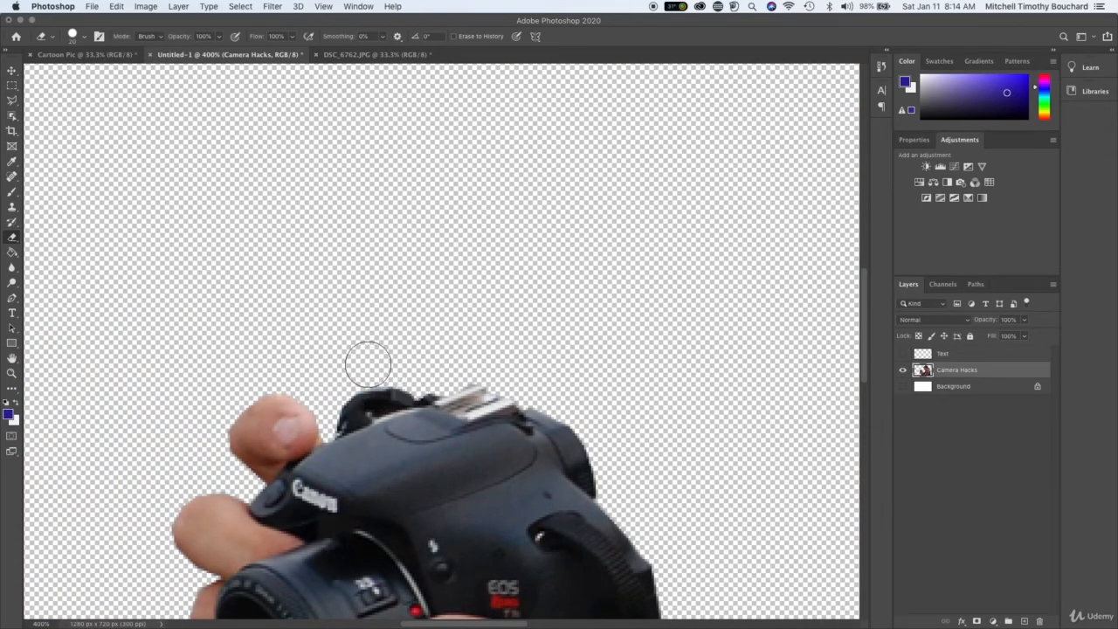
{"action": "key", "text": "bracketright"}
{"action": "key", "text": "bracketright"}
{"action": "key", "text": "bracketright"}
{"action": "key", "text": "bracketleft"}
{"action": "key", "text": "bracketleft"}
{"action": "key", "text": "bracketleft"}
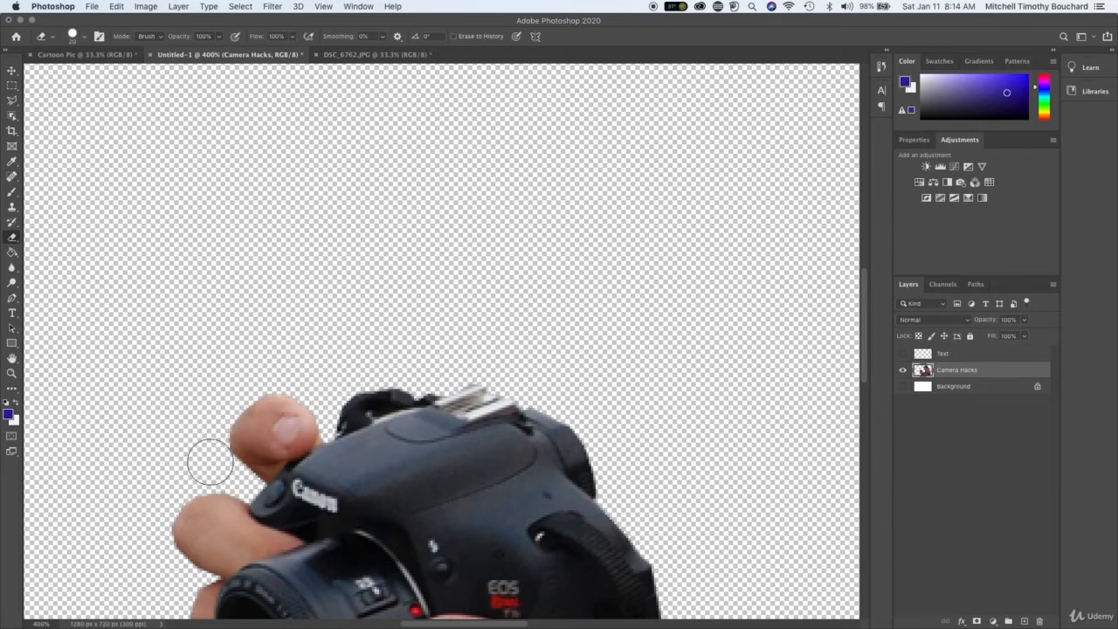
- Follow the cutout edge down the fingers and lens and erase the leftover fringe beside the dark sleeve cuff
{"action": "scroll", "coordinate": [200, 456], "scroll_direction": "down", "scroll_amount": 6}
{"action": "scroll", "coordinate": [199, 456], "scroll_direction": "left", "scroll_amount": 4}
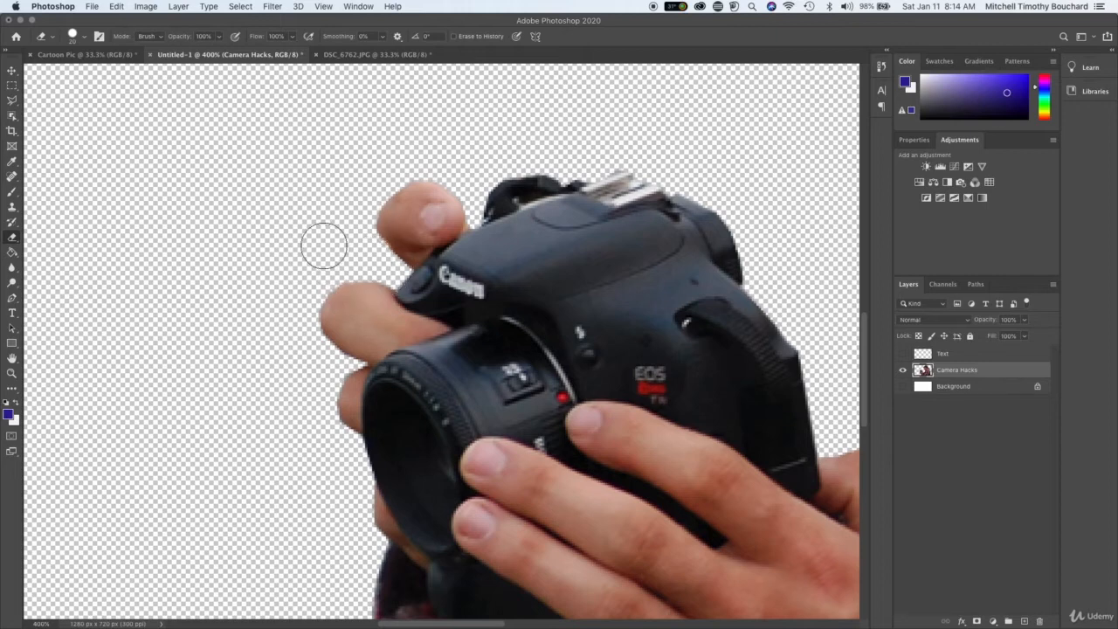
{"action": "scroll", "coordinate": [324, 242], "scroll_direction": "down", "scroll_amount": 2}
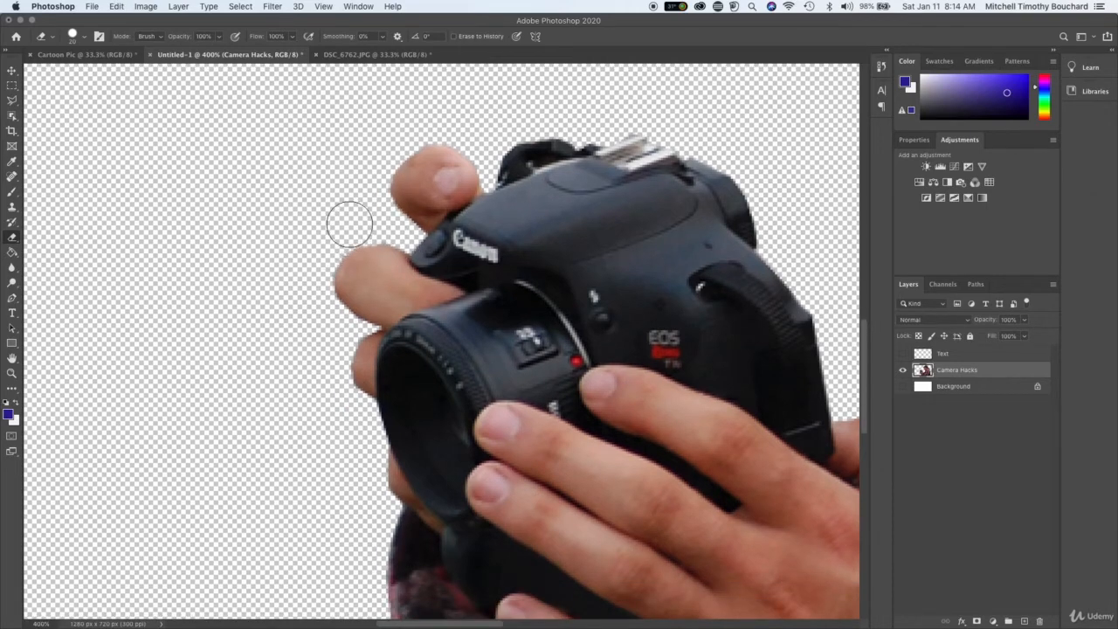
{"action": "scroll", "coordinate": [274, 309], "scroll_direction": "down", "scroll_amount": 5}
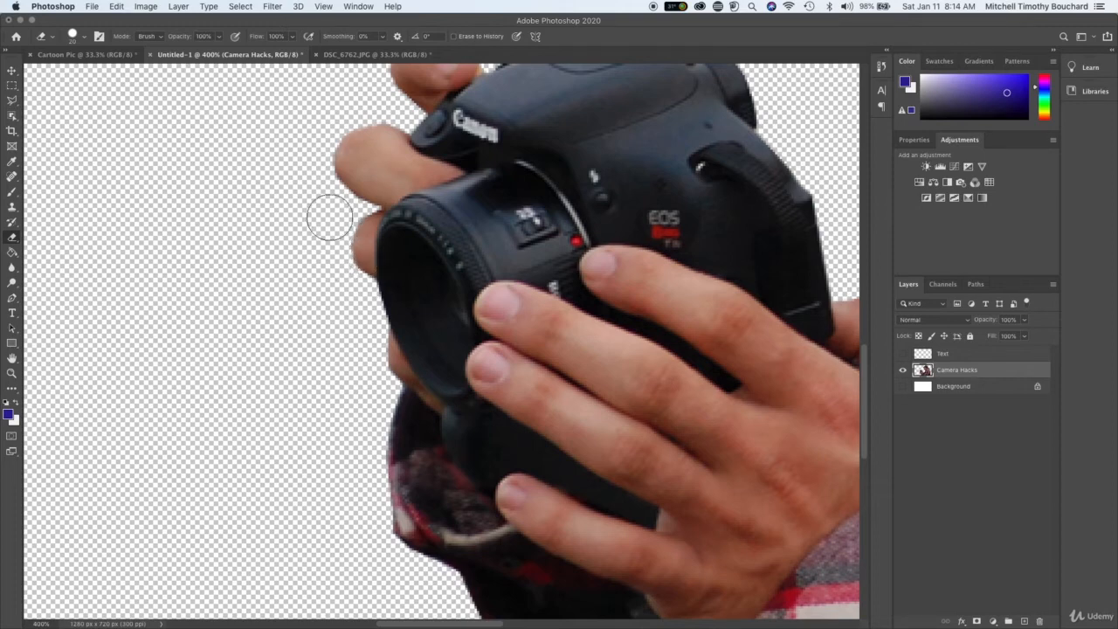
{"action": "scroll", "coordinate": [306, 315], "scroll_direction": "down", "scroll_amount": 3}
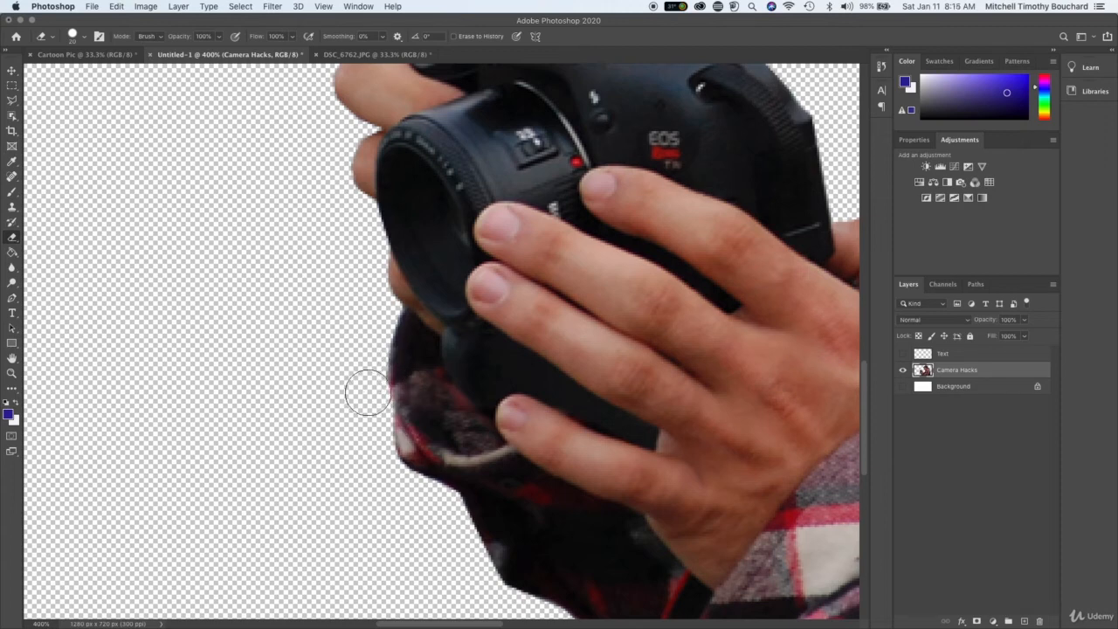
{"action": "left_click", "coordinate": [369, 380]}
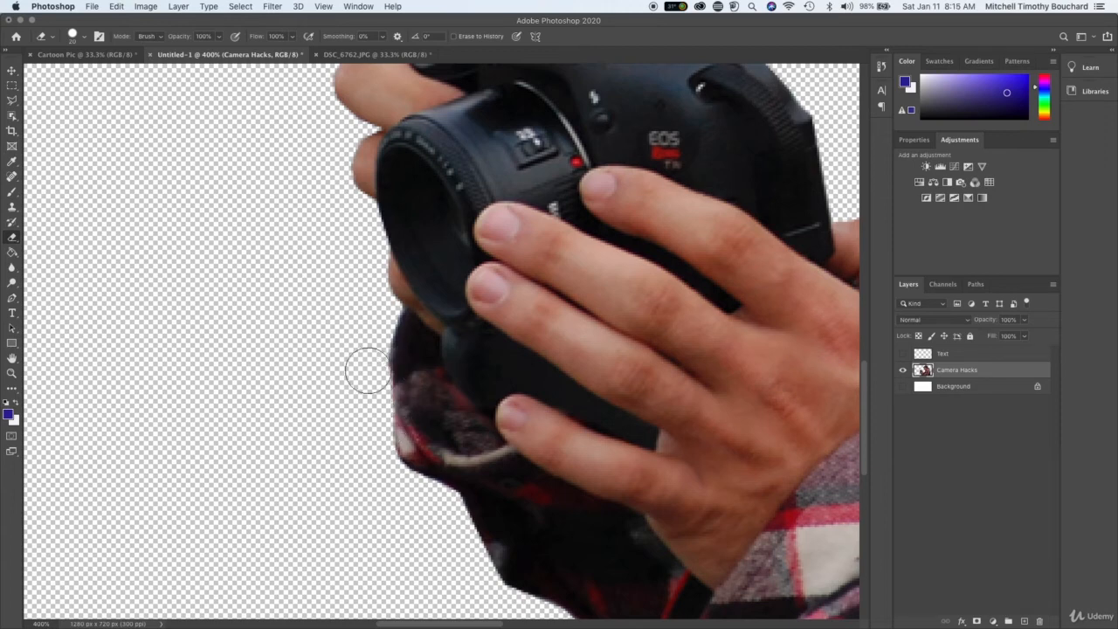
{"action": "left_click", "coordinate": [366, 360]}
{"action": "scroll", "coordinate": [458, 598], "scroll_direction": "down", "scroll_amount": 10}
{"action": "scroll", "coordinate": [458, 598], "scroll_direction": "right", "scroll_amount": 5}
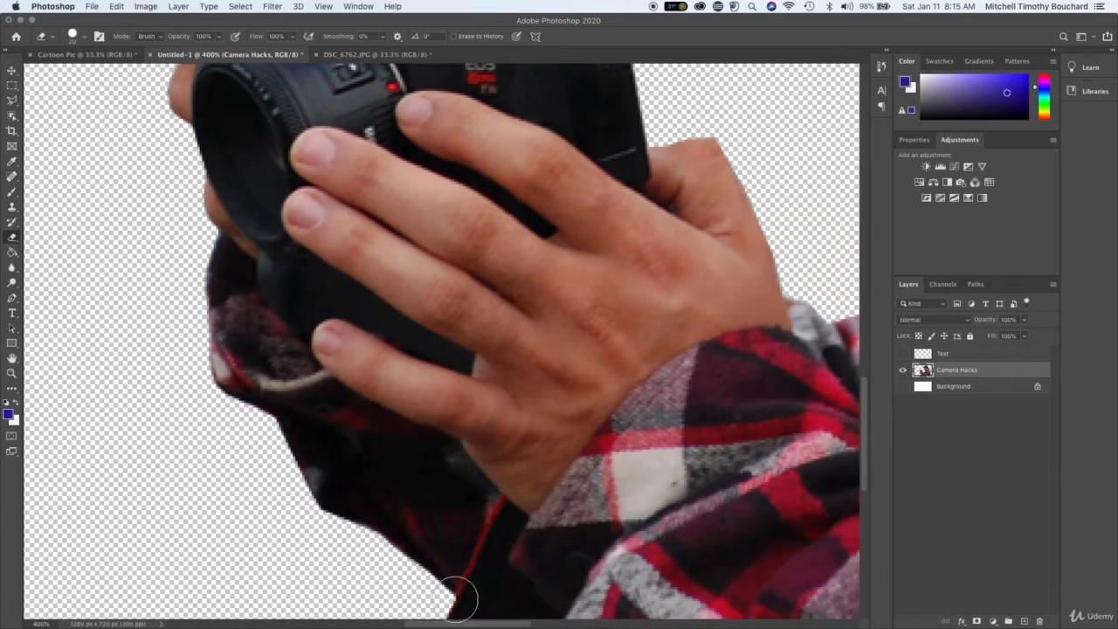
- Examine the cutout edge along the hand, chest, back and collar for leftover background
{"action": "scroll", "coordinate": [461, 457], "scroll_direction": "up", "scroll_amount": 5}
{"action": "scroll", "coordinate": [461, 456], "scroll_direction": "right", "scroll_amount": 8}
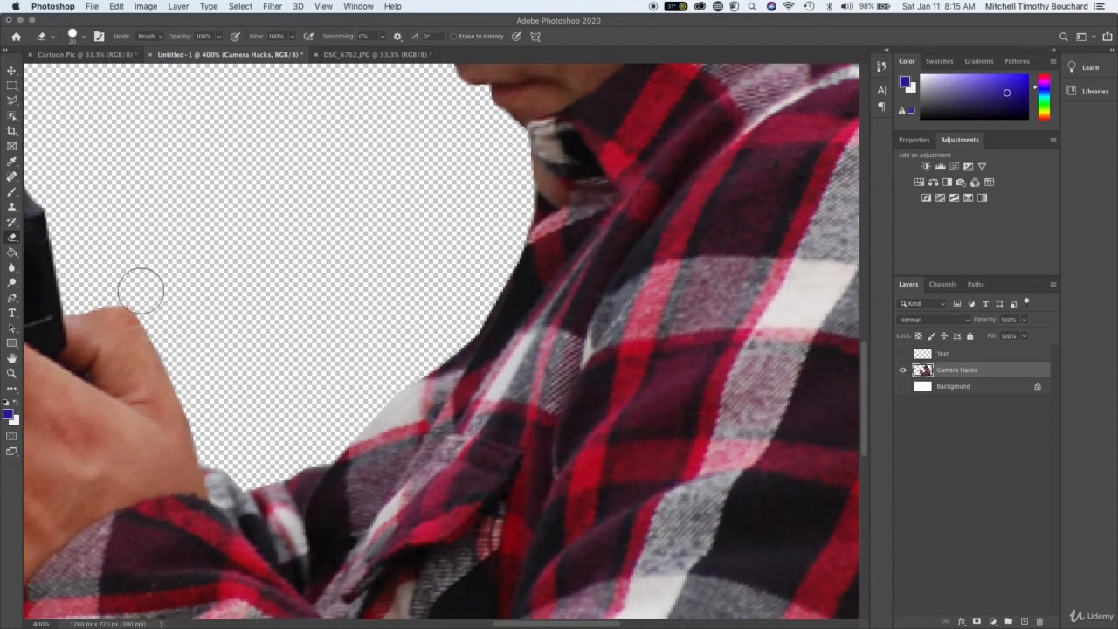
{"action": "scroll", "coordinate": [136, 288], "scroll_direction": "right", "scroll_amount": 15}
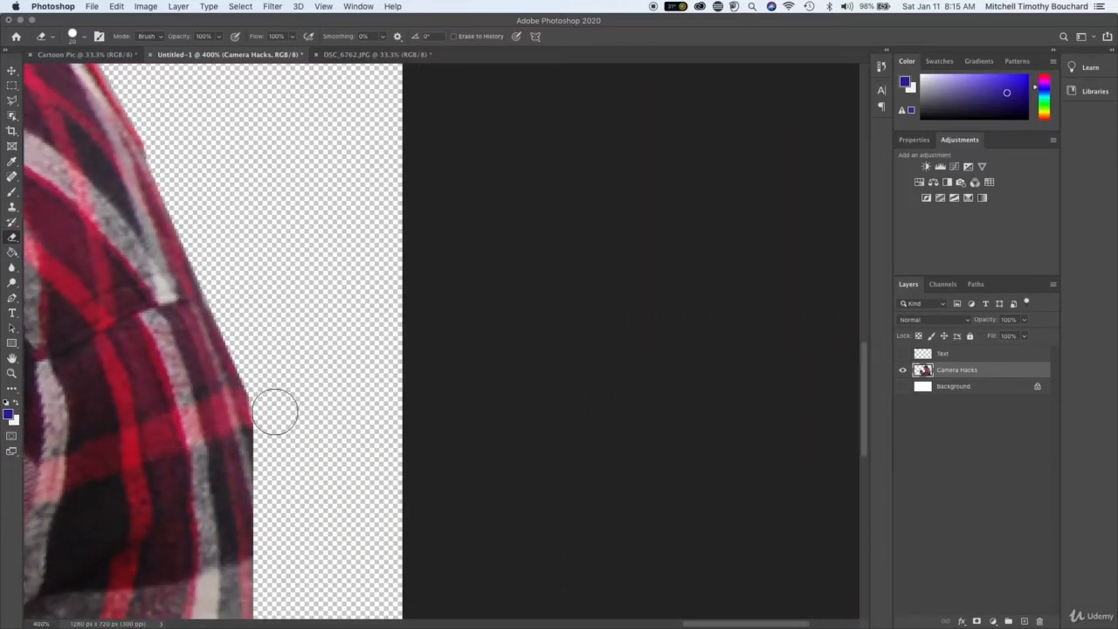
{"action": "scroll", "coordinate": [276, 409], "scroll_direction": "down", "scroll_amount": 5}
{"action": "scroll", "coordinate": [276, 412], "scroll_direction": "down", "scroll_amount": 8}
{"action": "scroll", "coordinate": [285, 544], "scroll_direction": "up", "scroll_amount": 10}
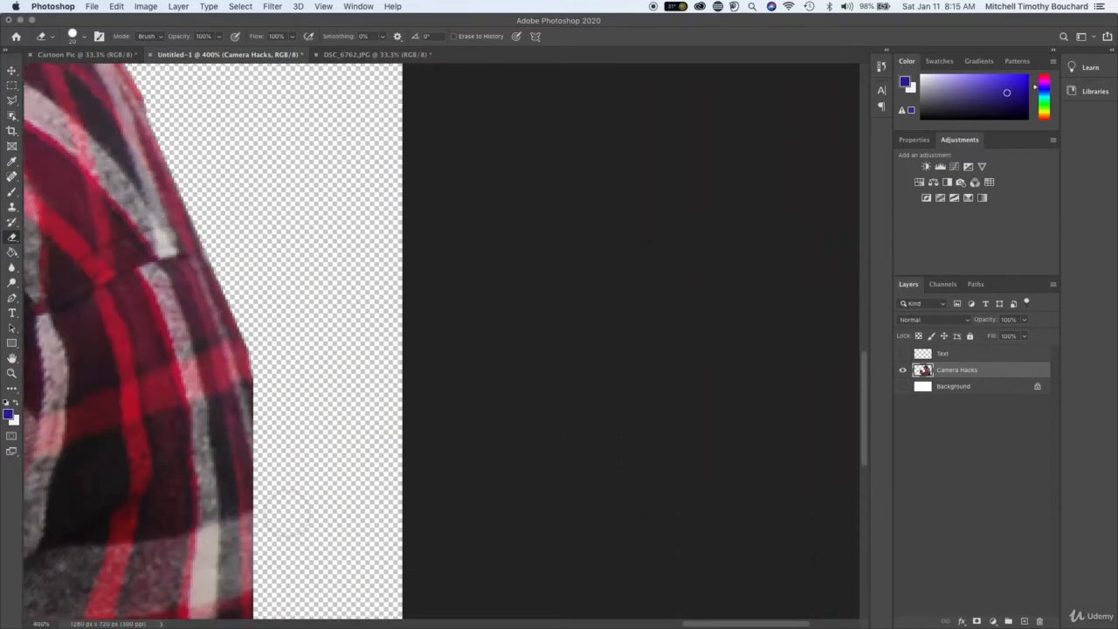
{"action": "scroll", "coordinate": [285, 524], "scroll_direction": "left", "scroll_amount": 5}
{"action": "scroll", "coordinate": [284, 517], "scroll_direction": "left", "scroll_amount": 8}
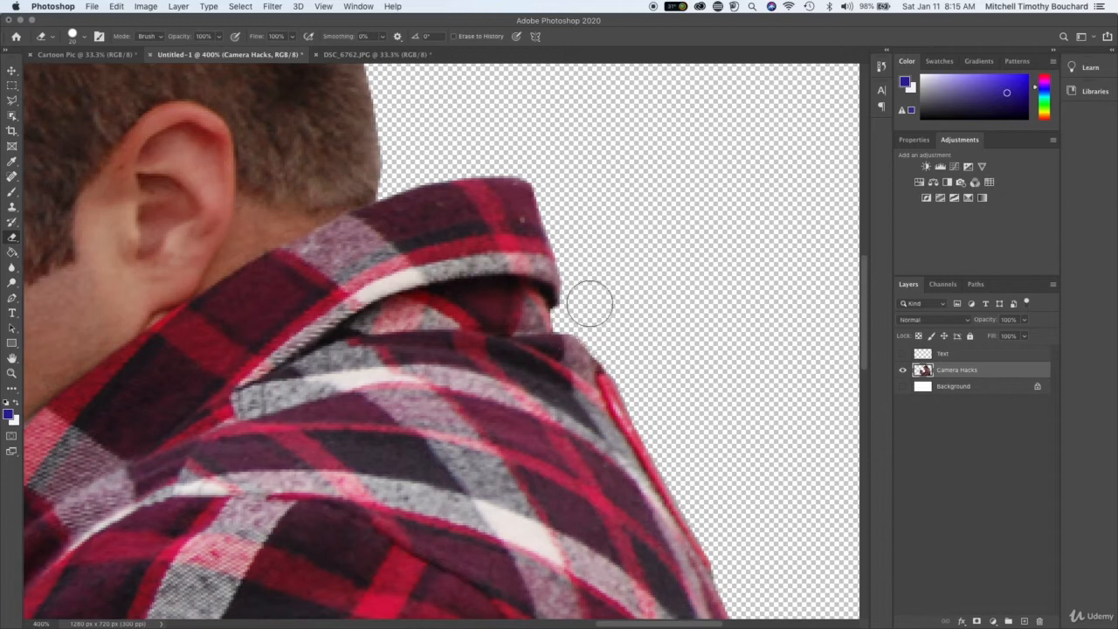
{"action": "scroll", "coordinate": [576, 292], "scroll_direction": "left", "scroll_amount": 3}
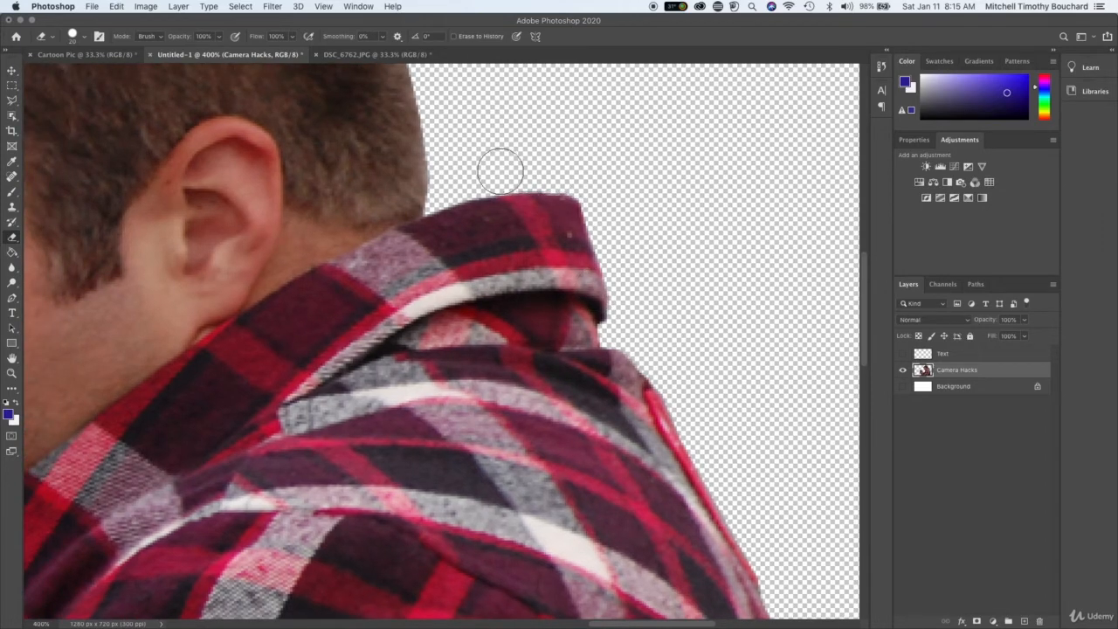
- Erase the leftover fringe along the front edge of the hair, return to 100% view and deselect the layer
{"action": "scroll", "coordinate": [513, 169], "scroll_direction": "up", "scroll_amount": 10}
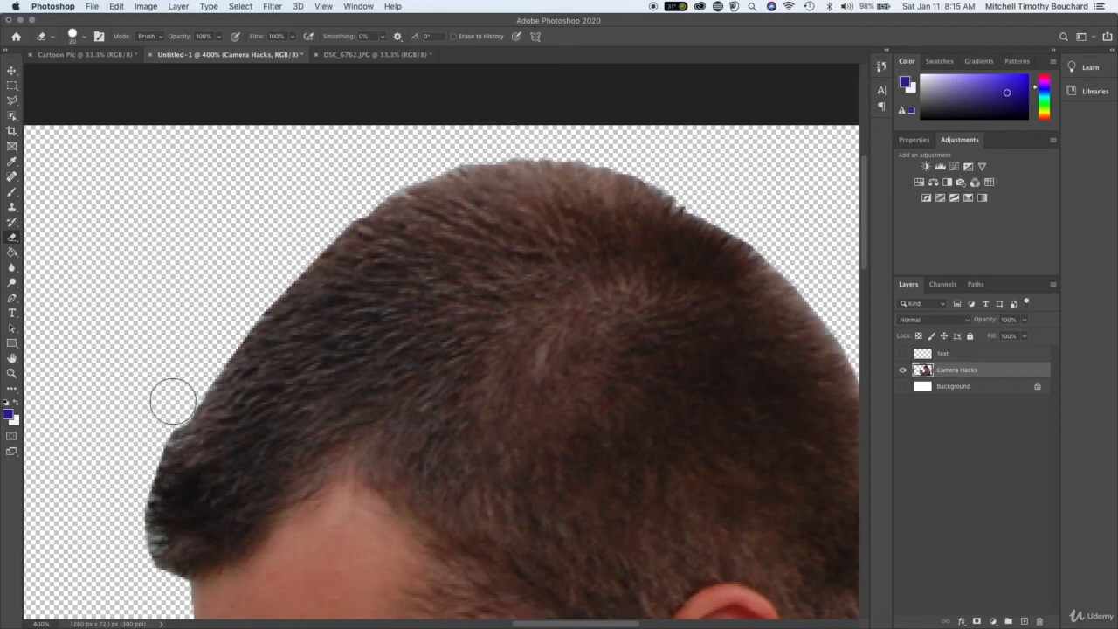
{"action": "left_click", "coordinate": [150, 433]}
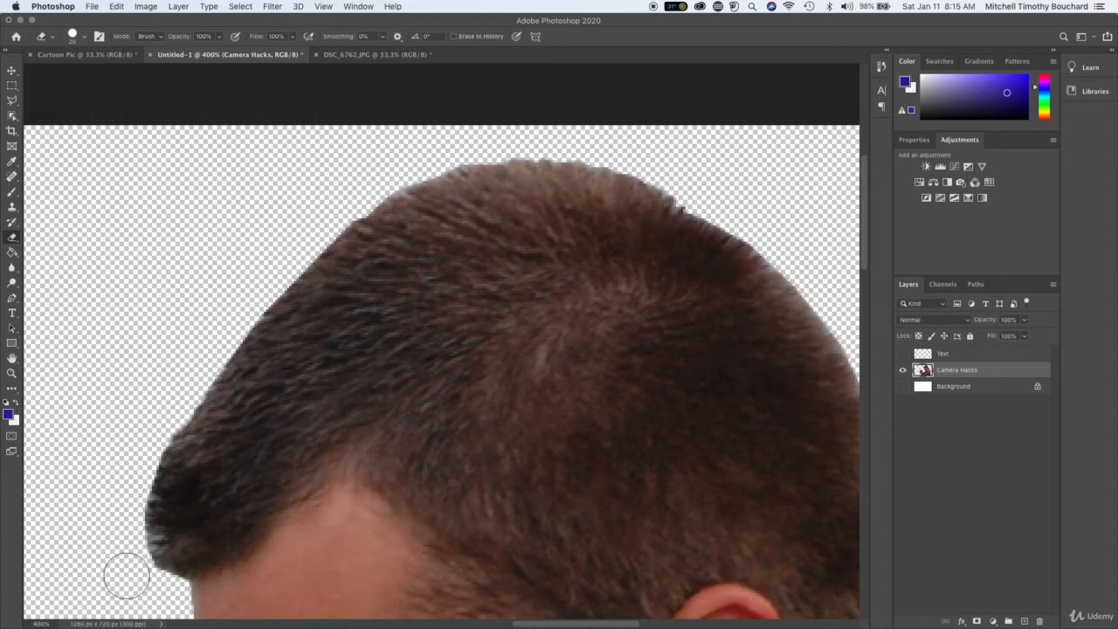
{"action": "left_click", "coordinate": [125, 549]}
{"action": "left_click", "coordinate": [129, 552]}
{"action": "key", "text": "super+1"}
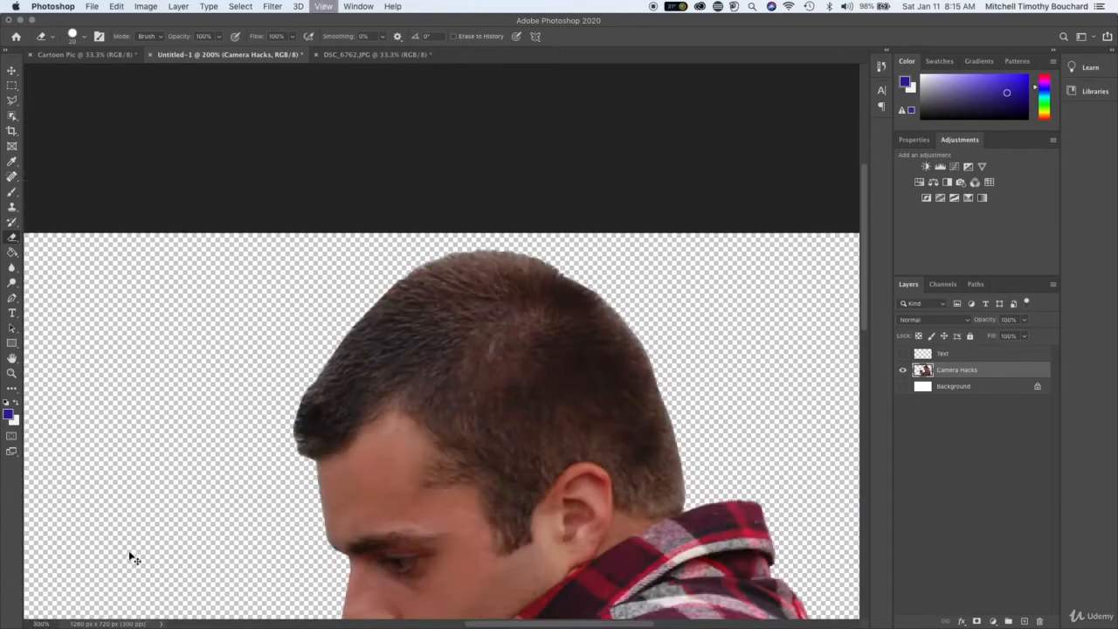
{"action": "left_click", "coordinate": [943, 477]}
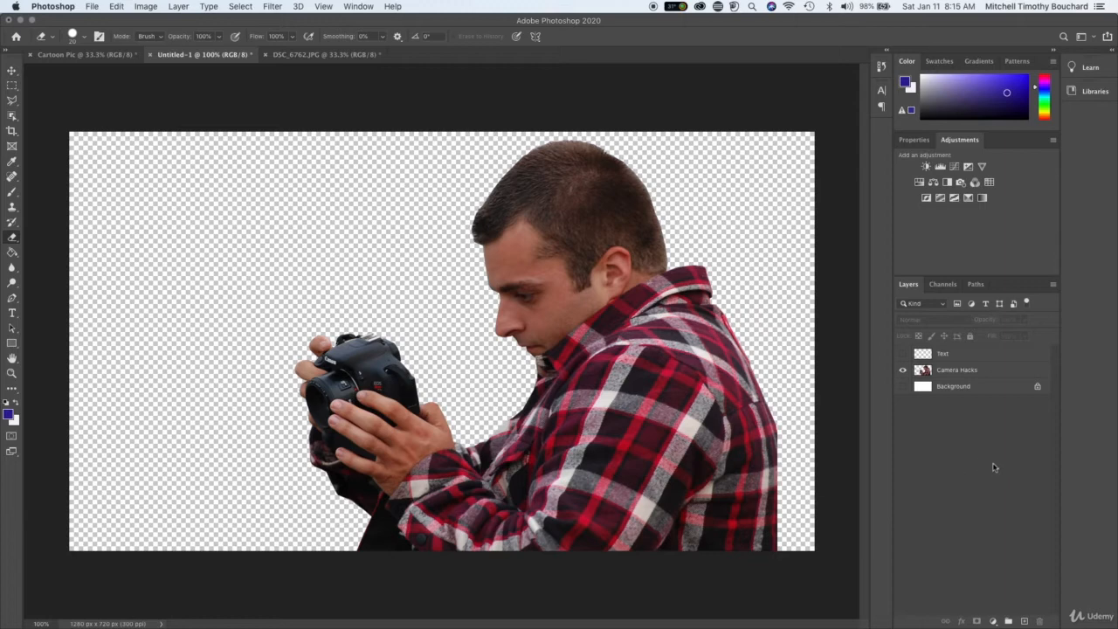
- Add the title "CAMERA HACKS!" on two lines above the Text layer, in red 42 pt Georgia Bold
{"action": "left_click", "coordinate": [961, 359]}
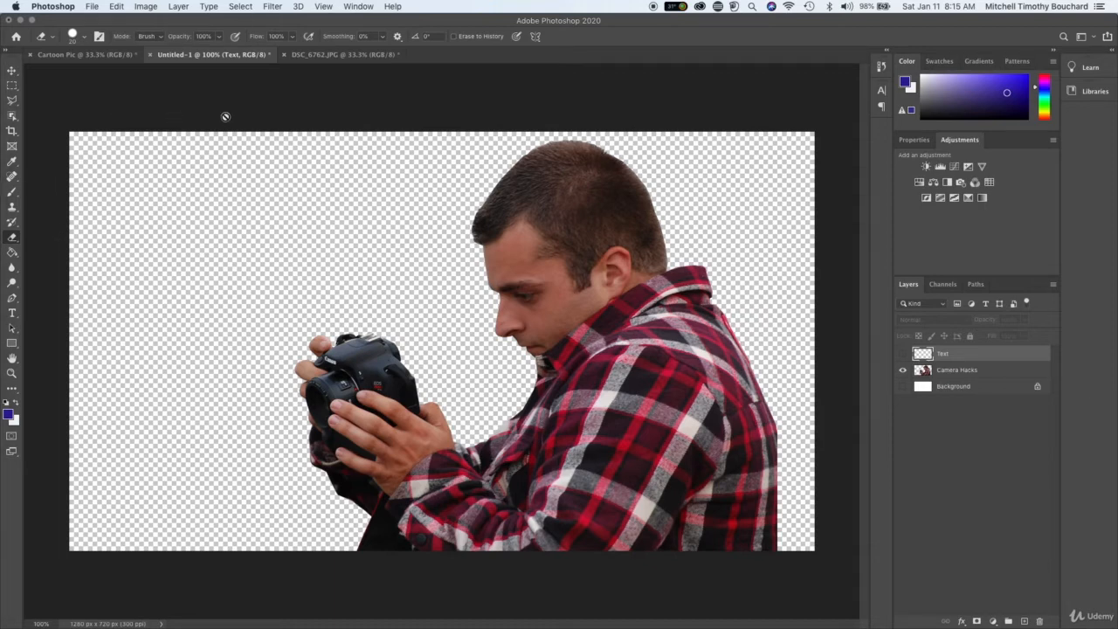
{"action": "left_click", "coordinate": [12, 313]}
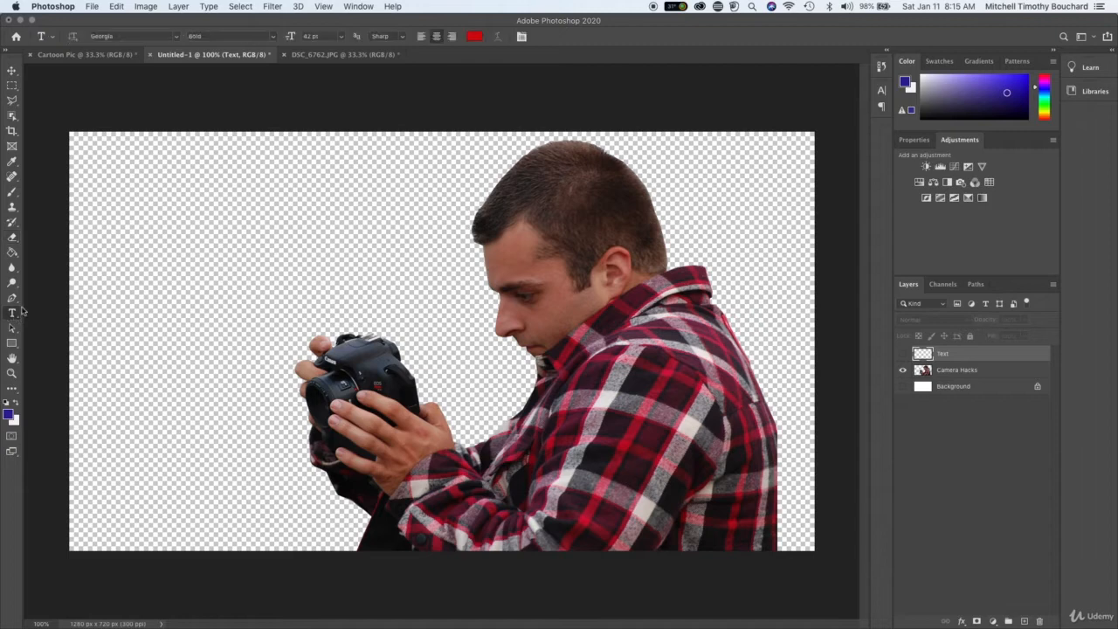
{"action": "left_click", "coordinate": [237, 250]}
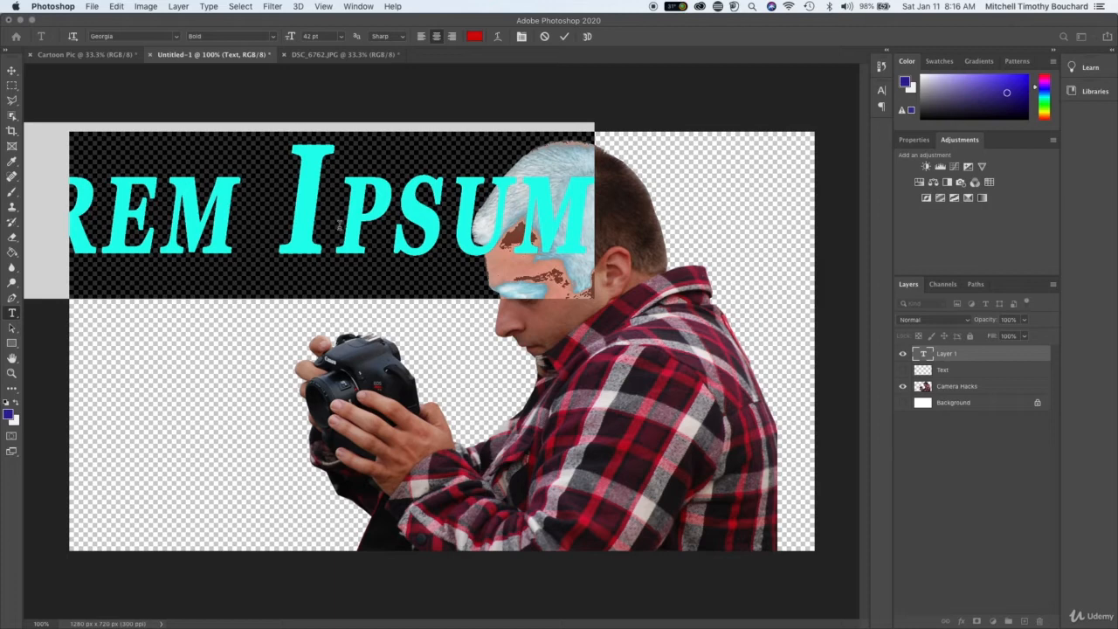
{"action": "type", "text": "CAMERA"}
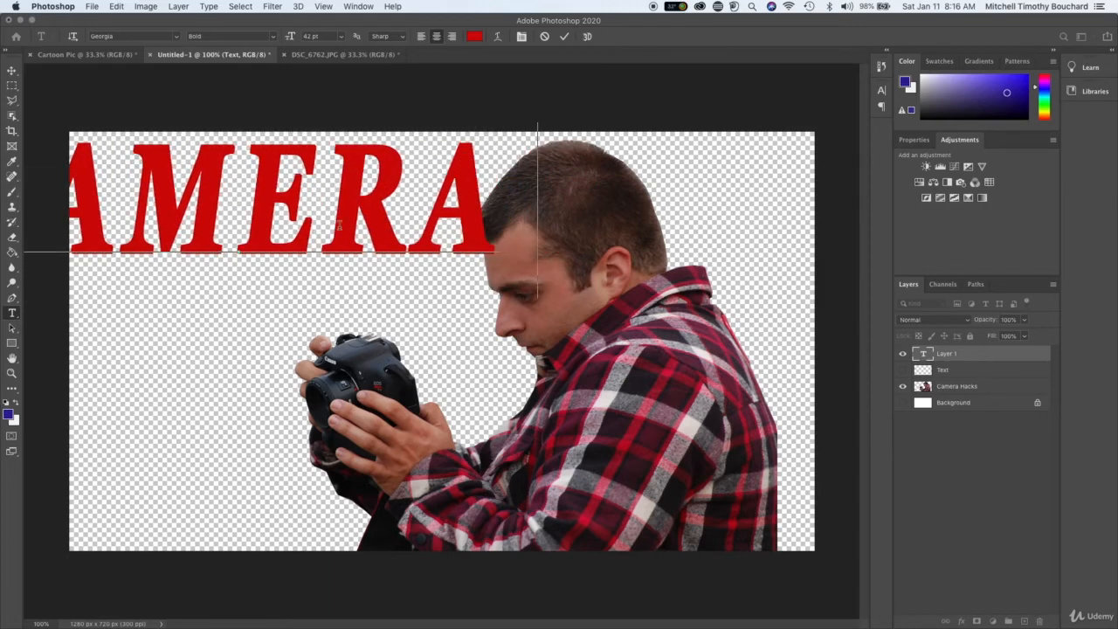
{"action": "type", "text": " HACKS!"}
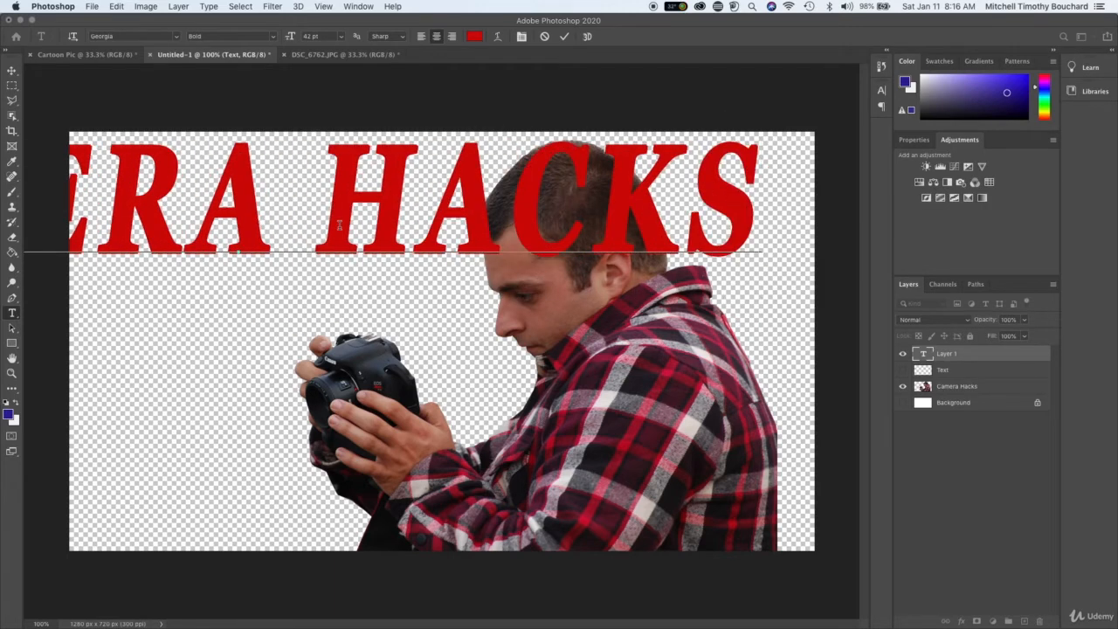
{"action": "left_click", "coordinate": [297, 190]}
{"action": "key", "text": "Return"}
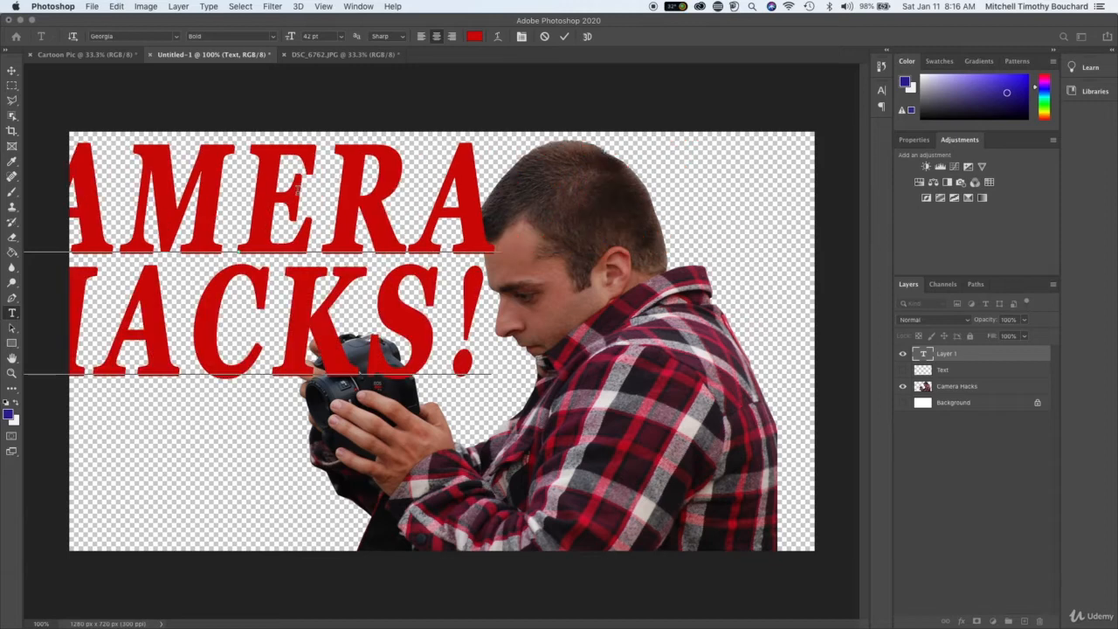
- Position the two-line title fully inside the canvas and reduce all its text to 35 pt
{"action": "left_click_drag", "start_coordinate": [320, 99], "coordinate": [493, 120]}
{"action": "left_click_drag", "start_coordinate": [423, 232], "coordinate": [391, 231]}
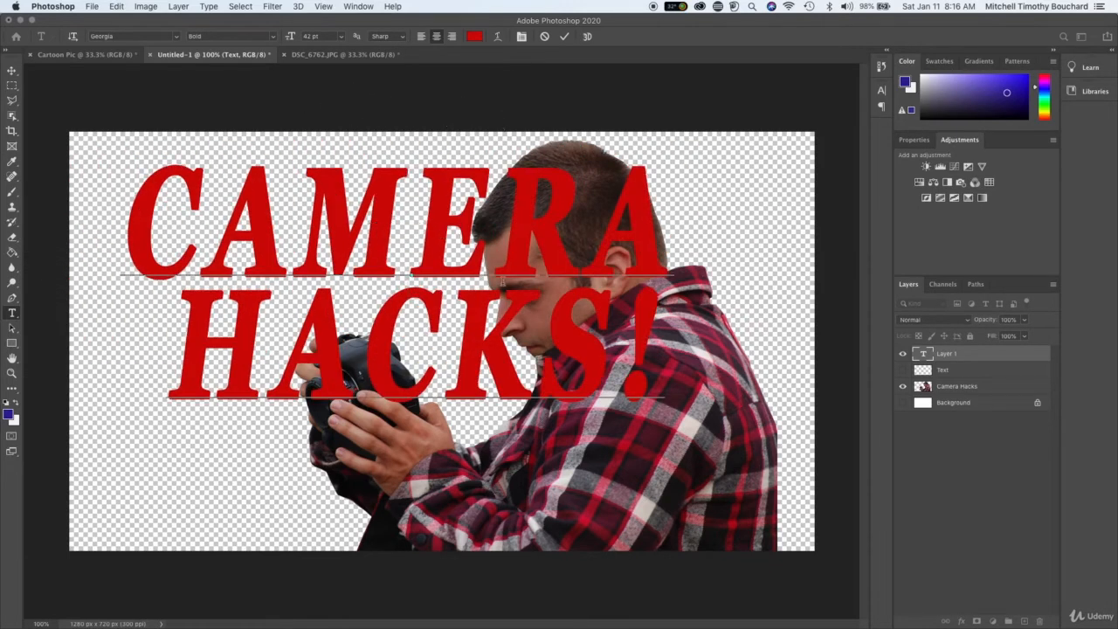
{"action": "left_click_drag", "start_coordinate": [659, 331], "coordinate": [141, 220]}
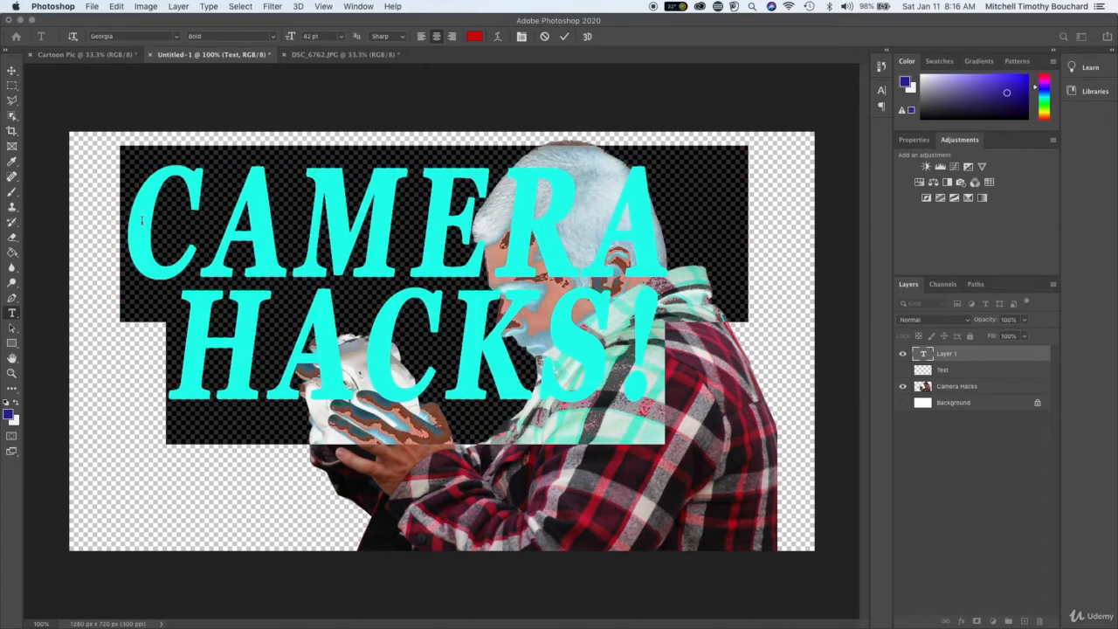
{"action": "left_click_drag", "start_coordinate": [288, 41], "coordinate": [274, 41]}
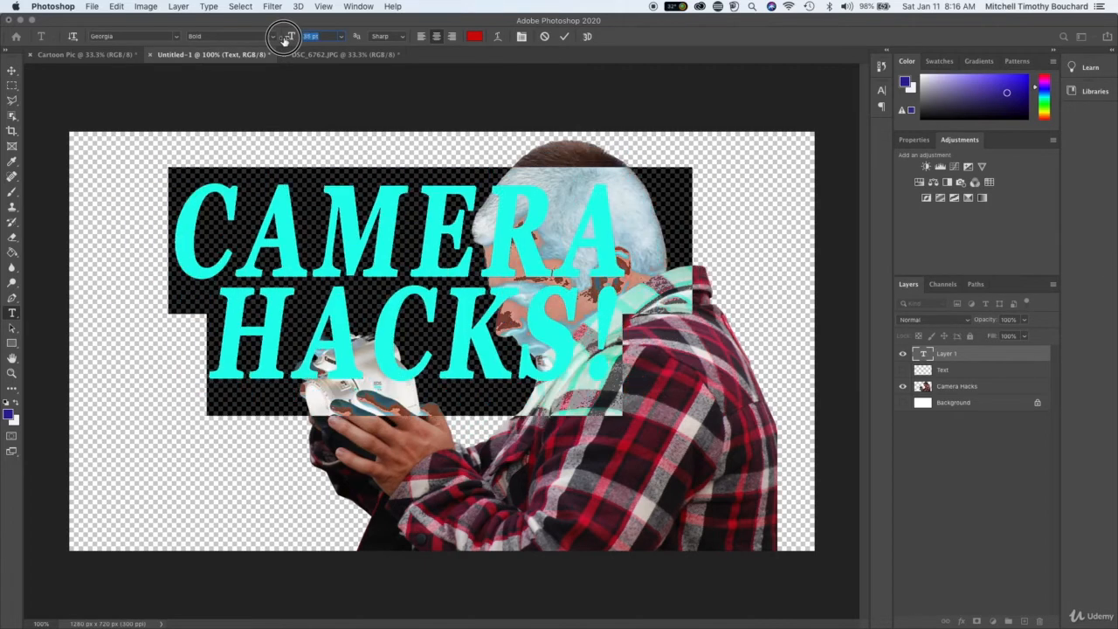
{"action": "left_click", "coordinate": [414, 251]}
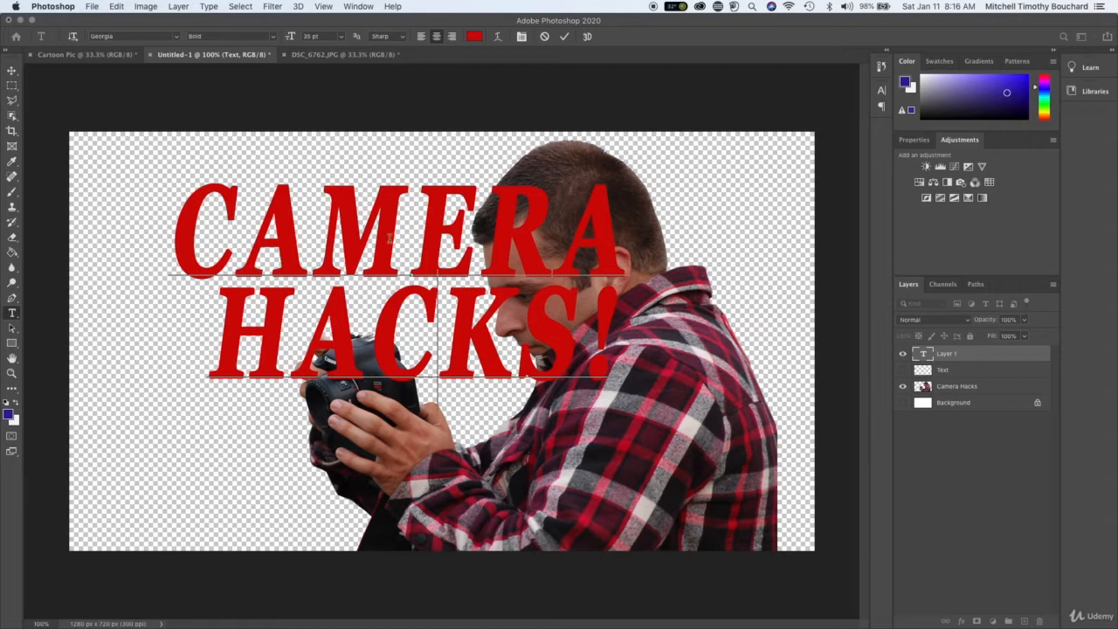
- Recolor the whole CAMERA HACKS! title black and shift it up and left, away from the man's face
{"action": "double_click", "coordinate": [390, 238]}
{"action": "double_click", "coordinate": [613, 349]}
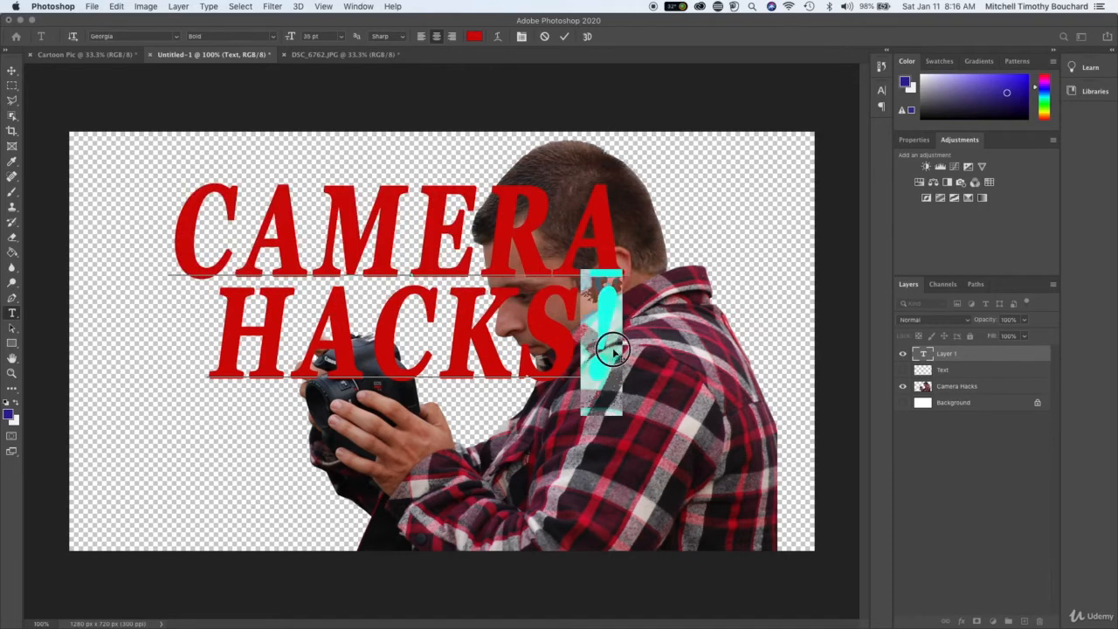
{"action": "triple_click", "coordinate": [613, 349]}
{"action": "left_click", "coordinate": [214, 237], "text": "shift"}
{"action": "left_click", "coordinate": [471, 37]}
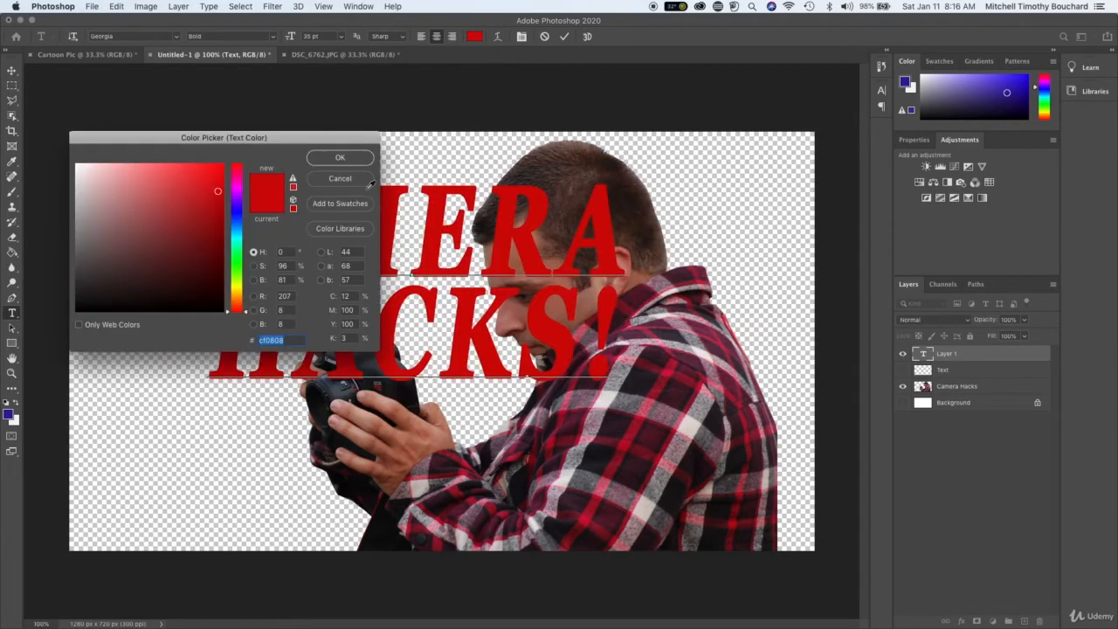
{"action": "left_click_drag", "start_coordinate": [173, 263], "coordinate": [216, 330]}
{"action": "left_click", "coordinate": [341, 158]}
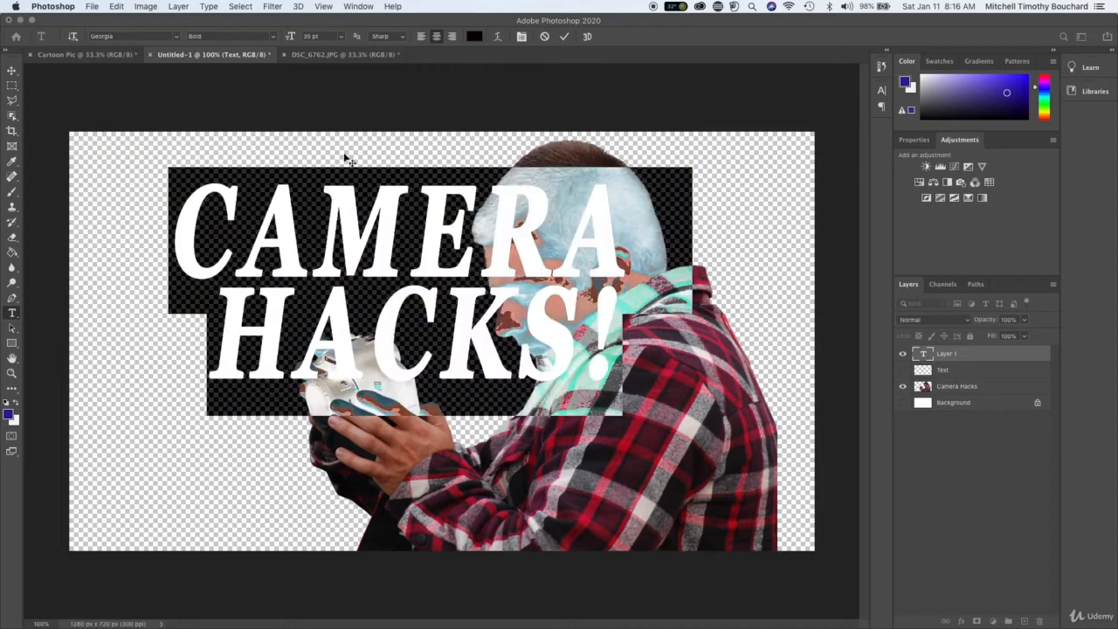
{"action": "left_click", "coordinate": [455, 233]}
{"action": "left_click_drag", "start_coordinate": [378, 163], "coordinate": [307, 150]}
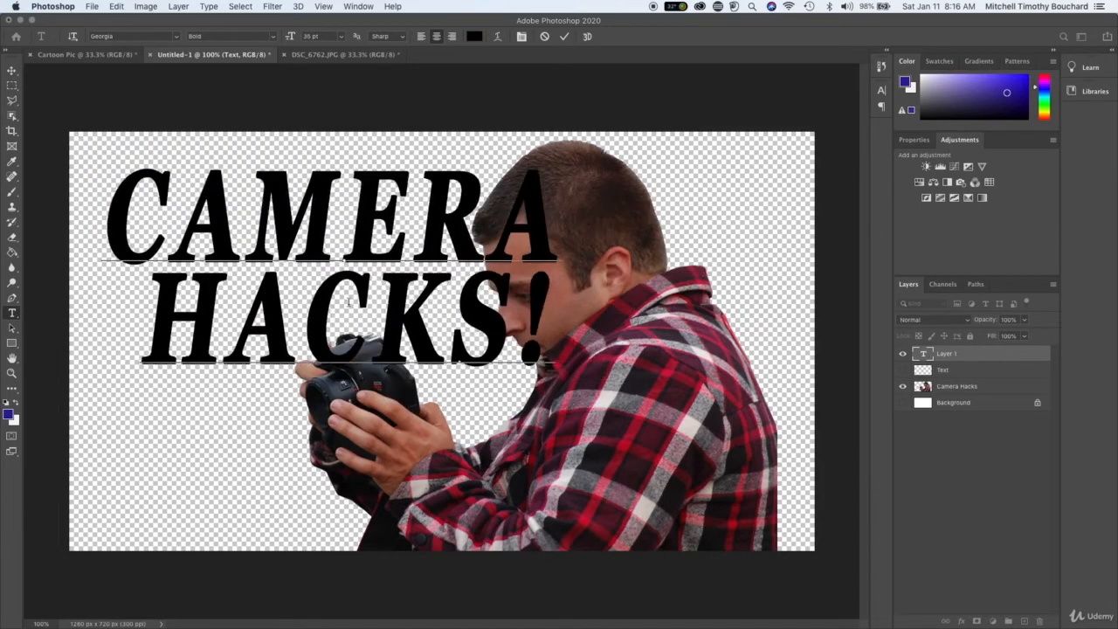
- Set the title's second line, HACKS!, to the Regular weight of Georgia and commit the text
{"action": "triple_click", "coordinate": [359, 316]}
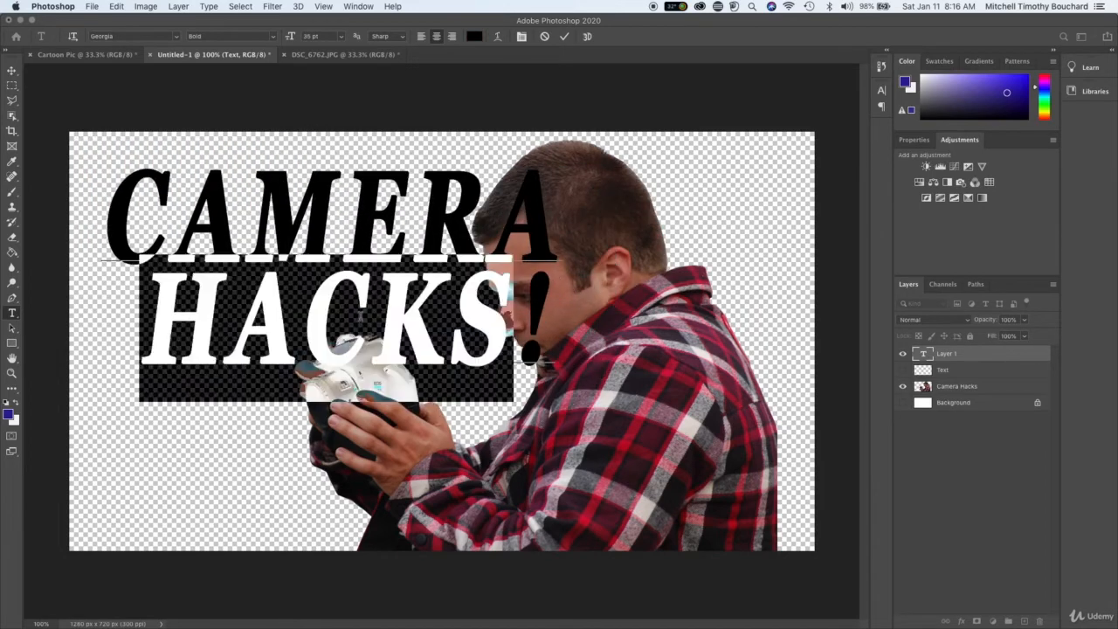
{"action": "left_click", "coordinate": [272, 39]}
{"action": "left_click", "coordinate": [208, 30]}
{"action": "left_click", "coordinate": [391, 336]}
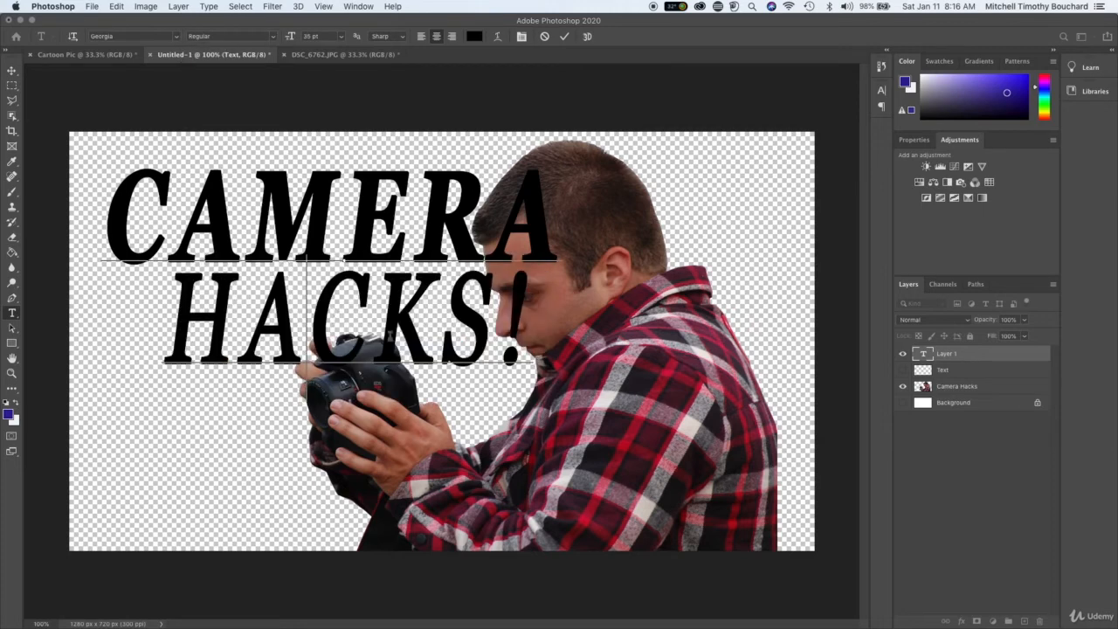
{"action": "left_click", "coordinate": [1001, 487]}
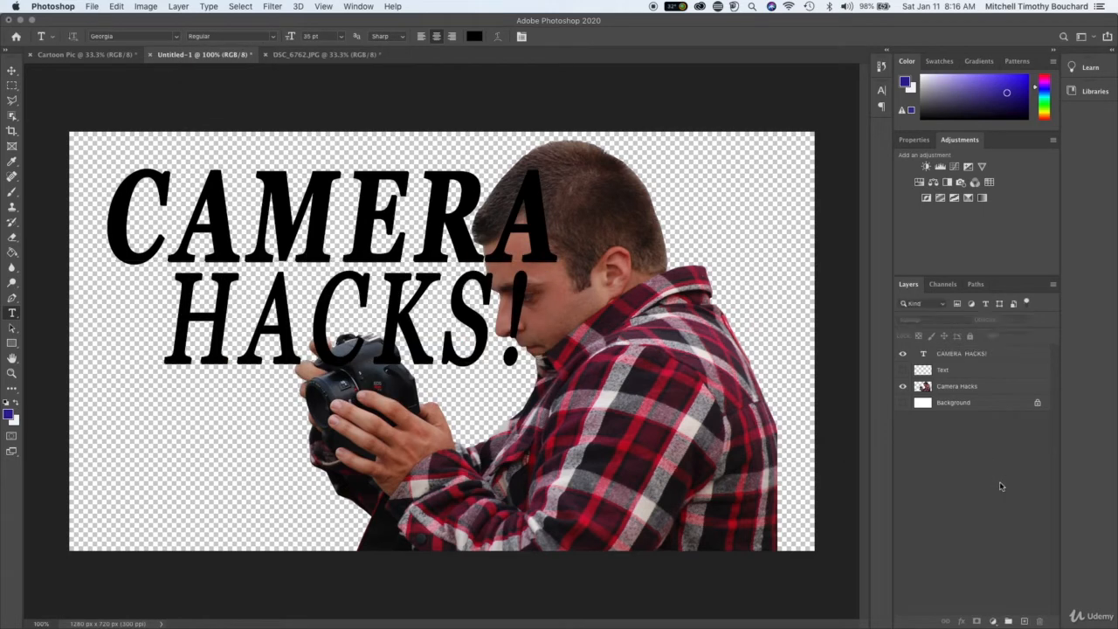
- Reorder the layers so the title and the Text layer both sit beneath the Camera Hacks photo layer
{"action": "left_click_drag", "start_coordinate": [980, 375], "coordinate": [980, 400]}
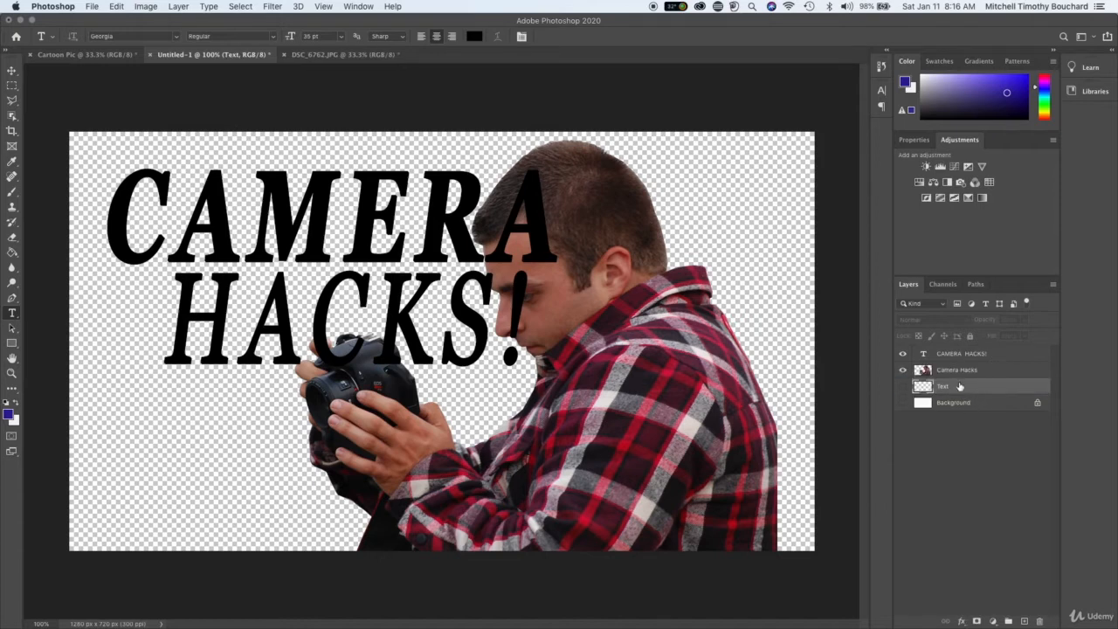
{"action": "left_click_drag", "start_coordinate": [982, 353], "coordinate": [976, 384]}
{"action": "left_click", "coordinate": [955, 485]}
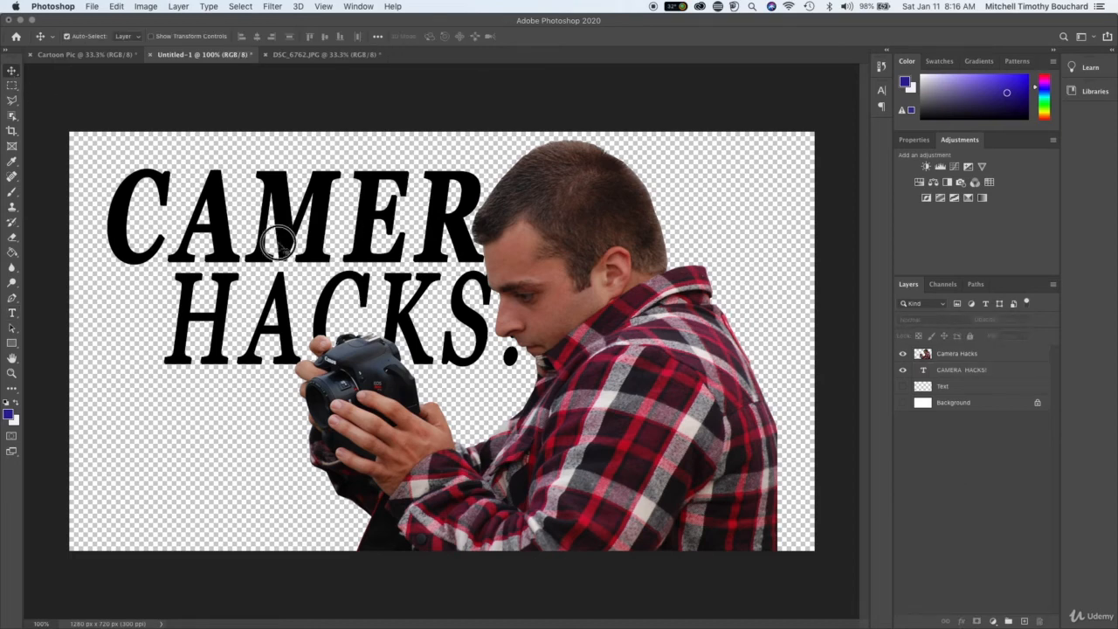
- Scale the title to 87.61% and place it beside the man's forehead, with the second line partly behind the camera
{"action": "left_click_drag", "start_coordinate": [278, 245], "coordinate": [226, 256]}
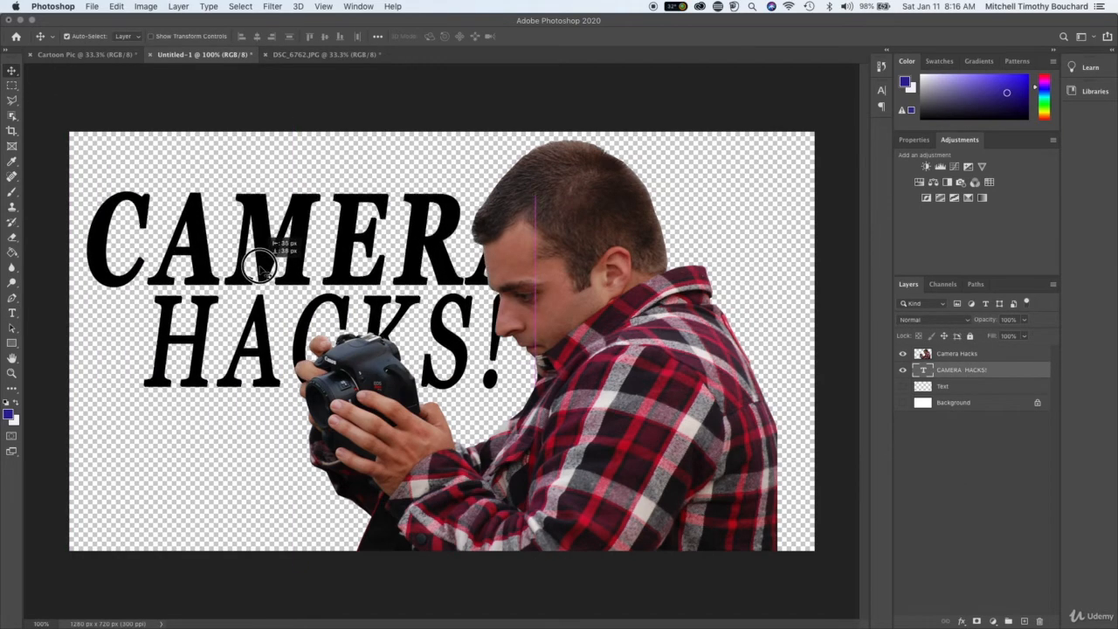
{"action": "key", "text": "super+t"}
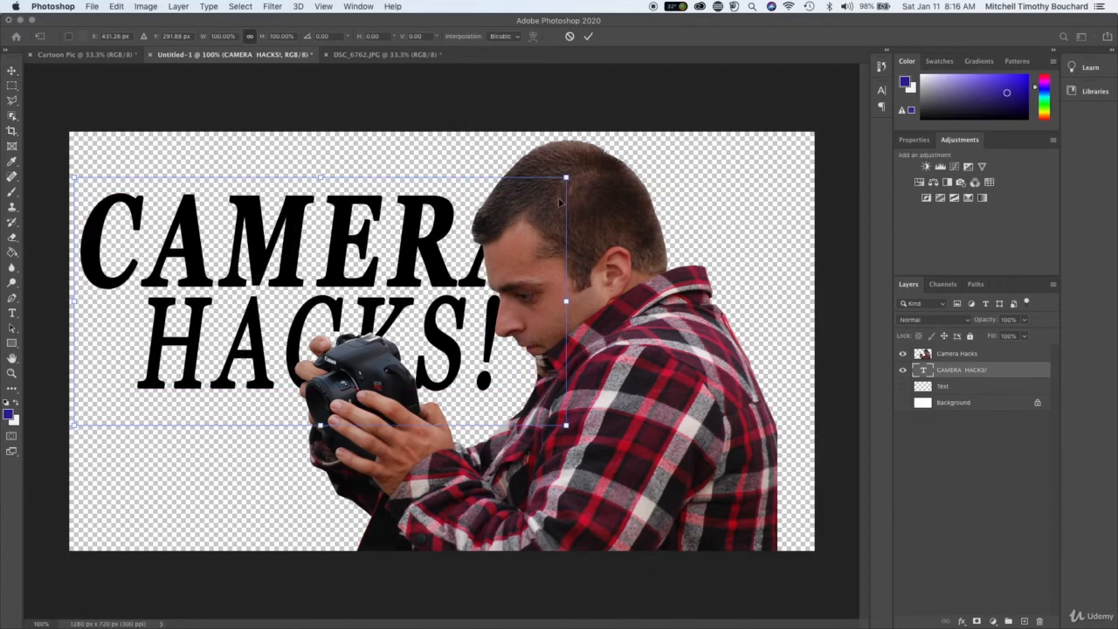
{"action": "left_click_drag", "start_coordinate": [566, 178], "coordinate": [525, 171]}
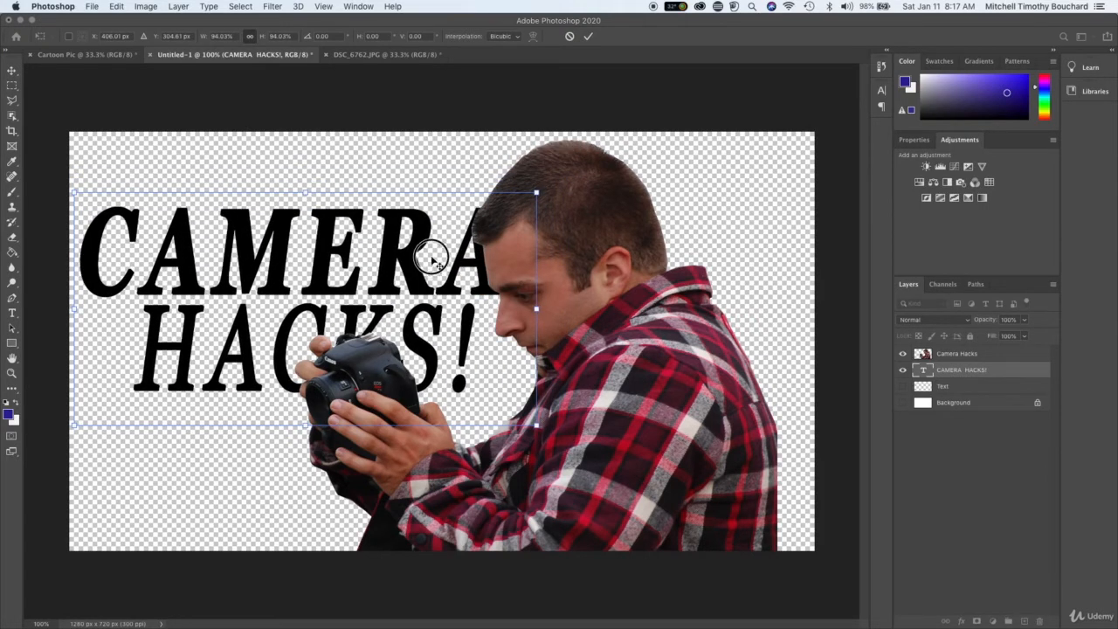
{"action": "left_click_drag", "start_coordinate": [431, 260], "coordinate": [431, 226]}
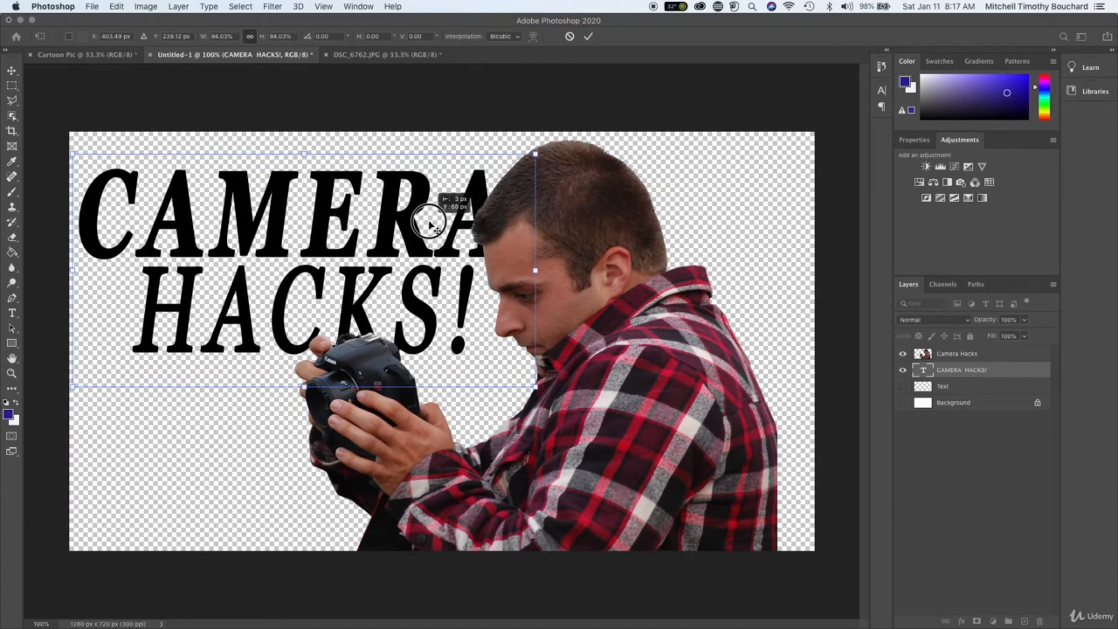
{"action": "left_click_drag", "start_coordinate": [534, 270], "coordinate": [505, 262]}
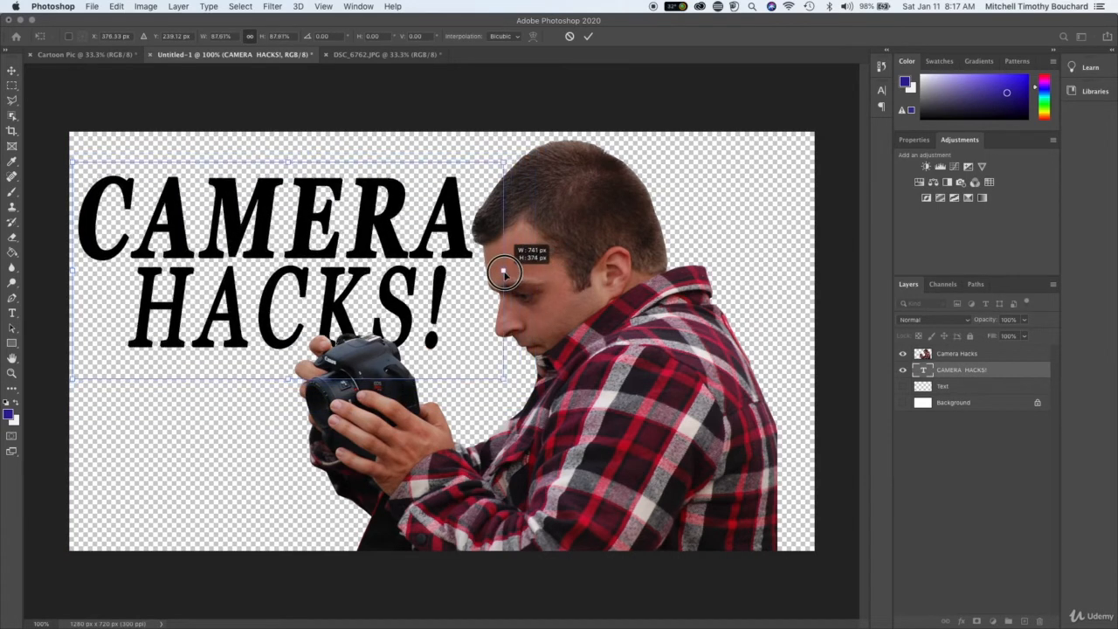
{"action": "mouse_move", "coordinate": [399, 288]}
{"action": "left_mouse_down"}
{"action": "mouse_move", "coordinate": [422, 312]}
{"action": "mouse_move", "coordinate": [413, 302]}
{"action": "left_mouse_up"}
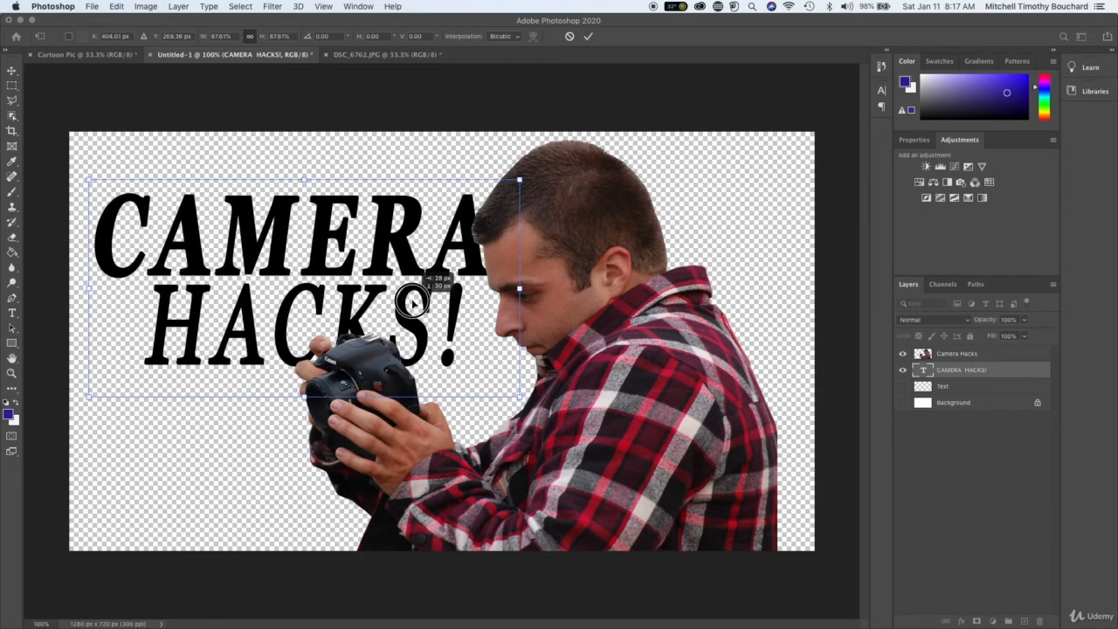
{"action": "key", "text": "Return"}
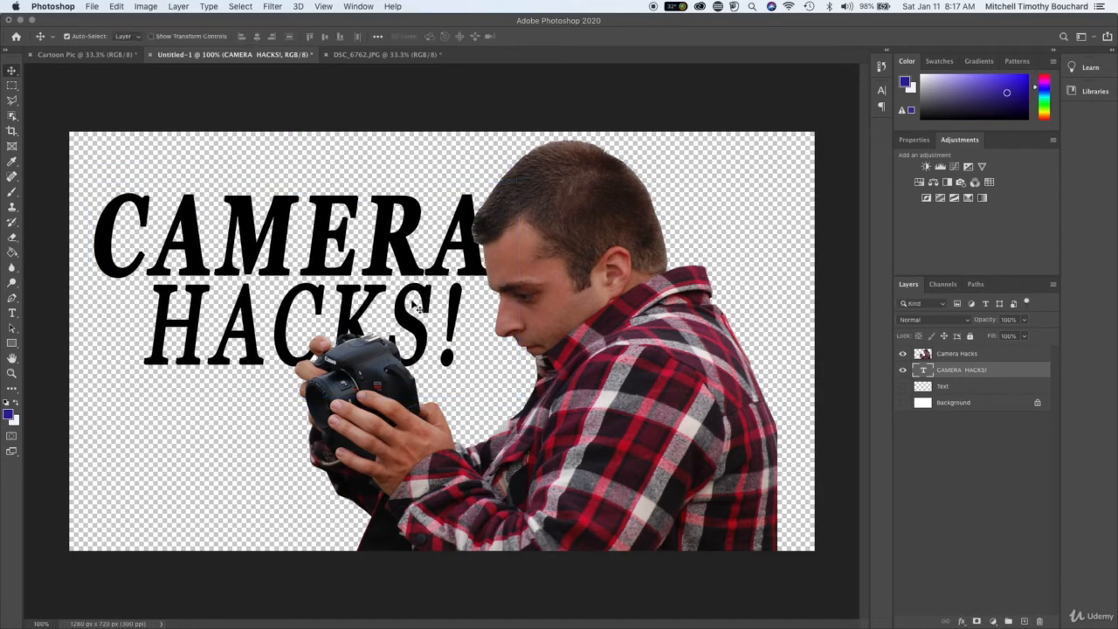
{"action": "left_click_drag", "start_coordinate": [302, 232], "coordinate": [302, 257]}
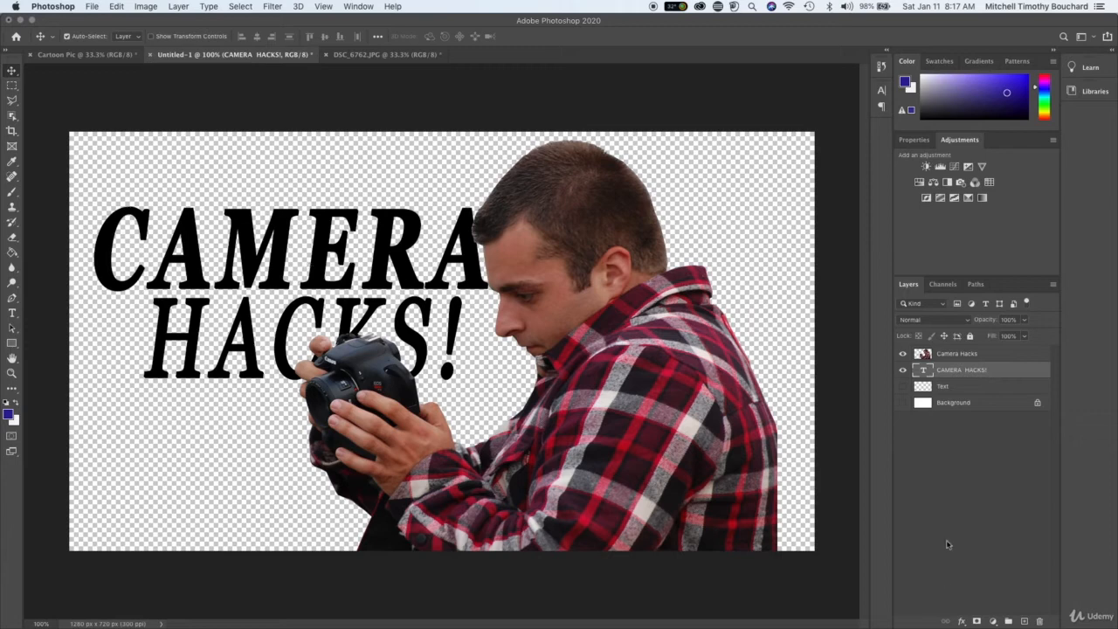
{"action": "left_click", "coordinate": [950, 475]}
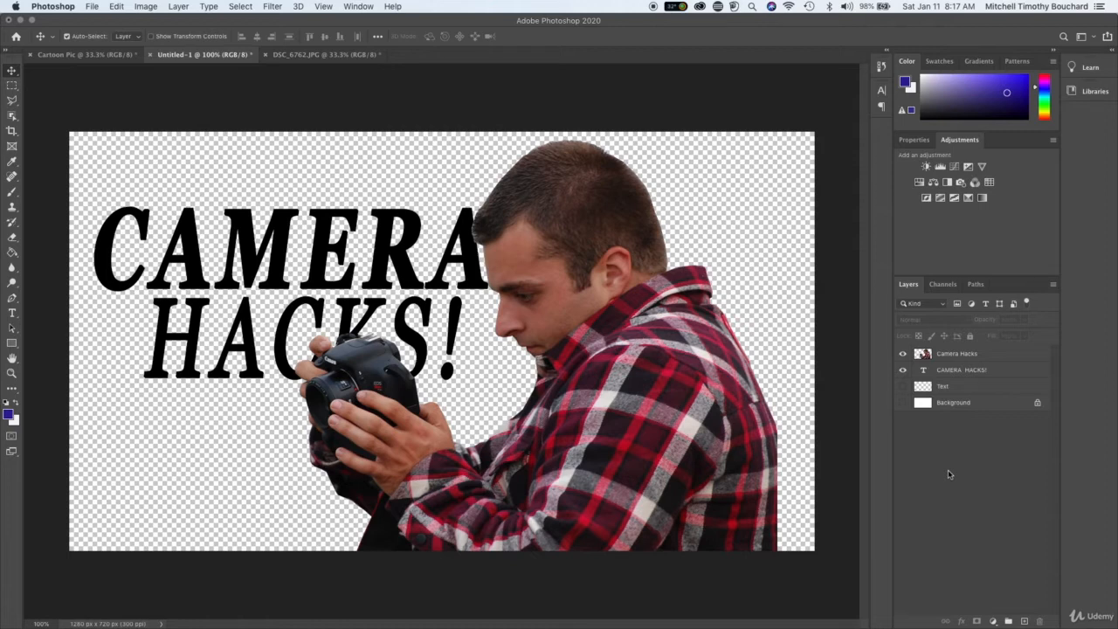
{"action": "left_click", "coordinate": [956, 369]}
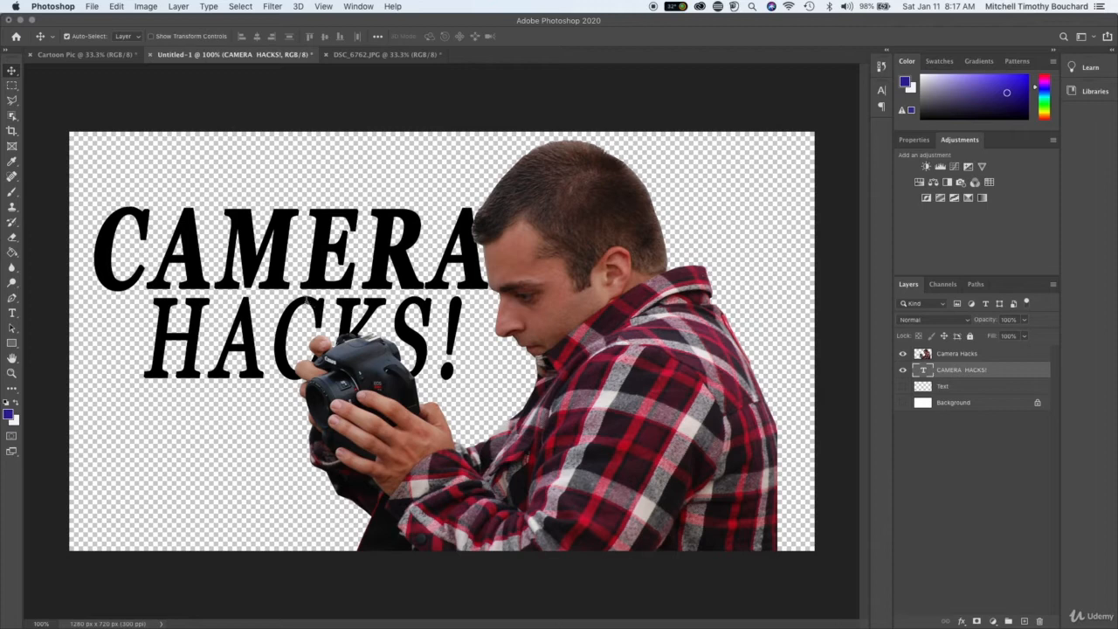
{"action": "key", "text": "t"}
{"action": "triple_click", "coordinate": [352, 322]}
{"action": "left_click", "coordinate": [486, 331]}
{"action": "left_click", "coordinate": [466, 331]}
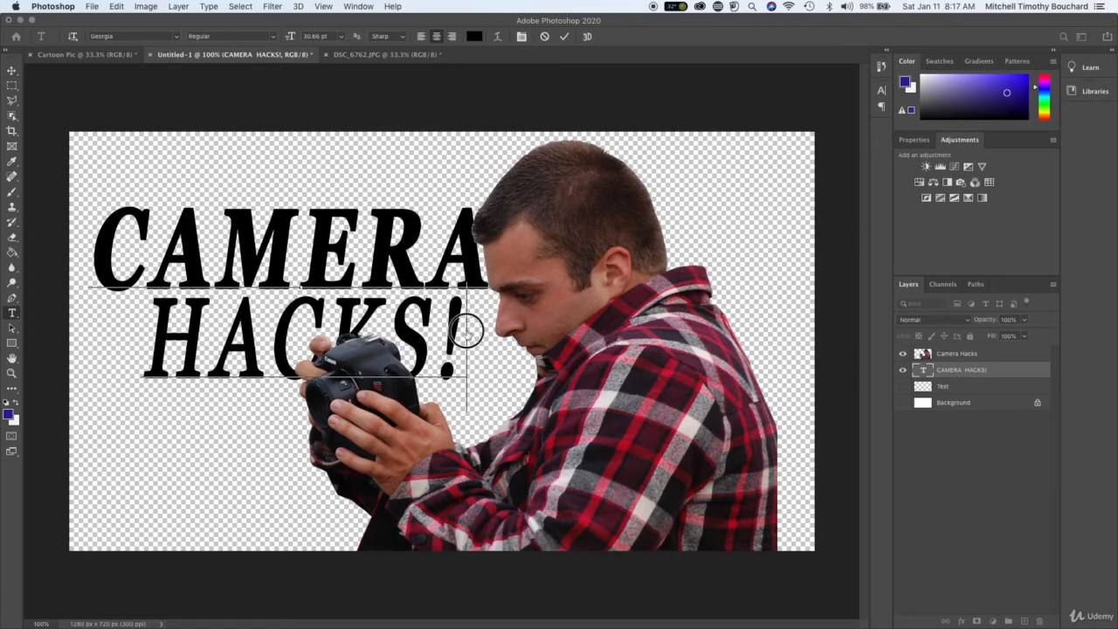
{"action": "left_click_drag", "start_coordinate": [466, 331], "coordinate": [94, 122]}
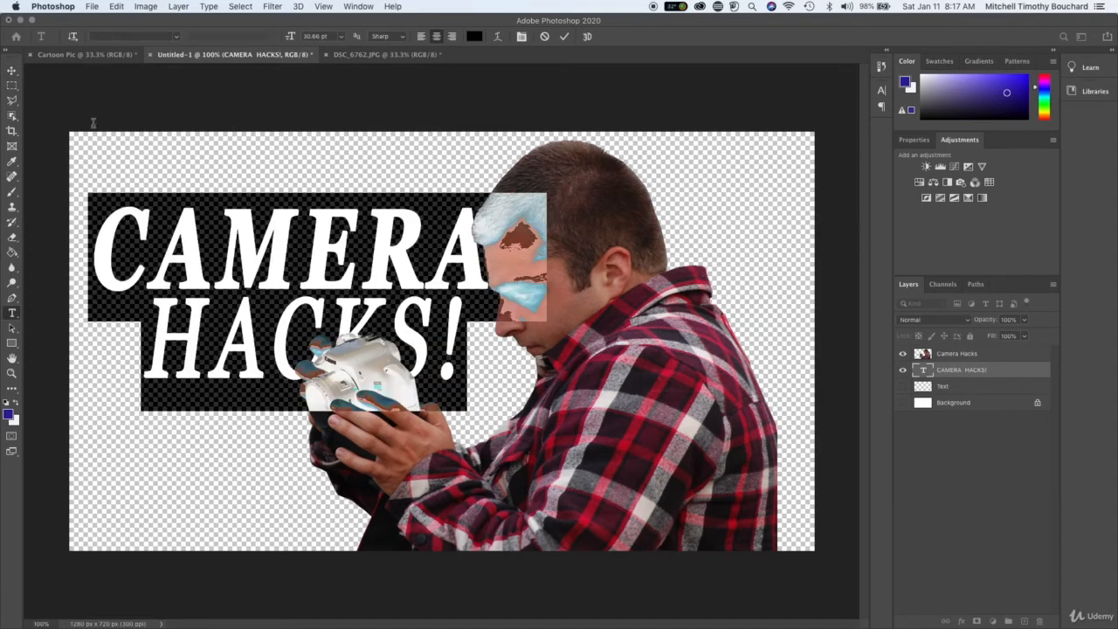
{"action": "left_click", "coordinate": [178, 39]}
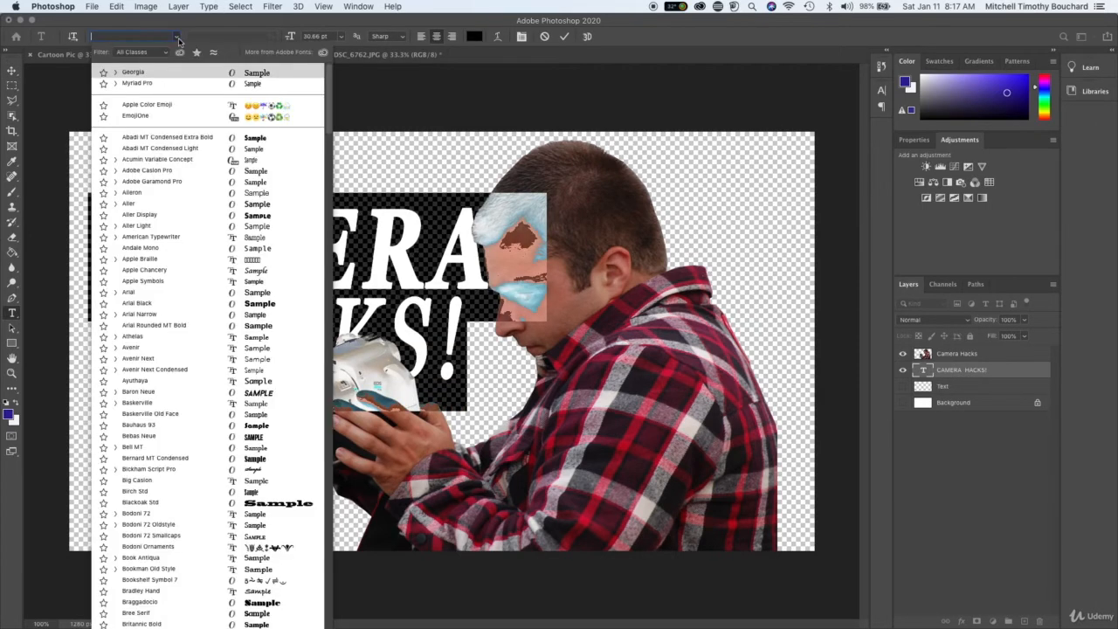
{"action": "key", "text": "Escape"}
{"action": "left_click", "coordinate": [174, 212]}
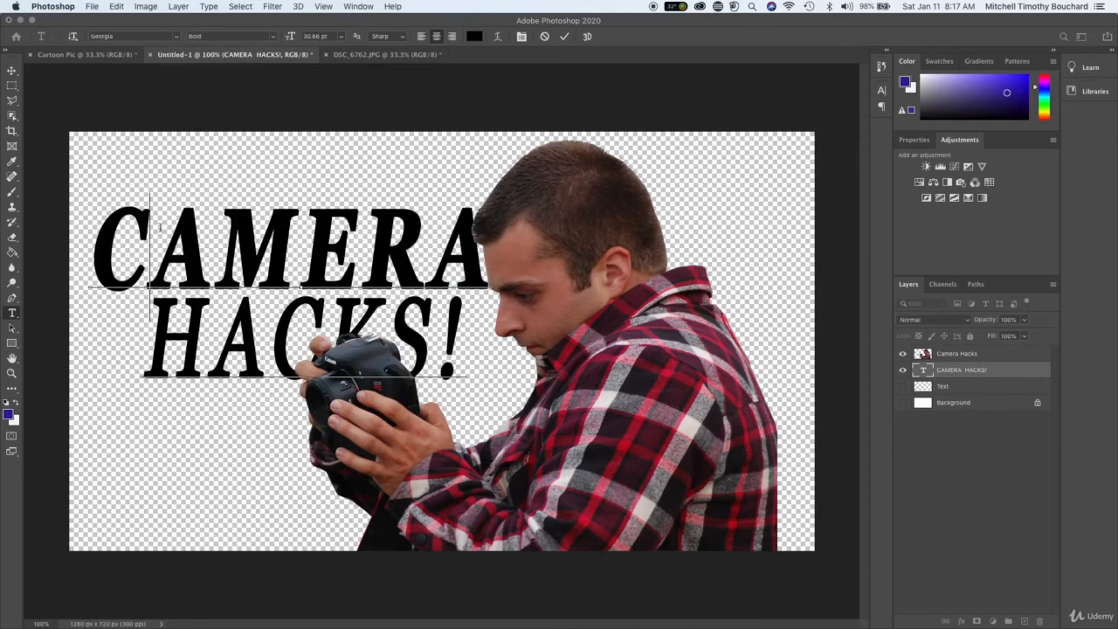
{"action": "double_click", "coordinate": [161, 227]}
{"action": "left_click", "coordinate": [128, 228]}
- Change the font of both title lines to Arial Bold
{"action": "left_click_drag", "start_coordinate": [95, 218], "coordinate": [476, 350]}
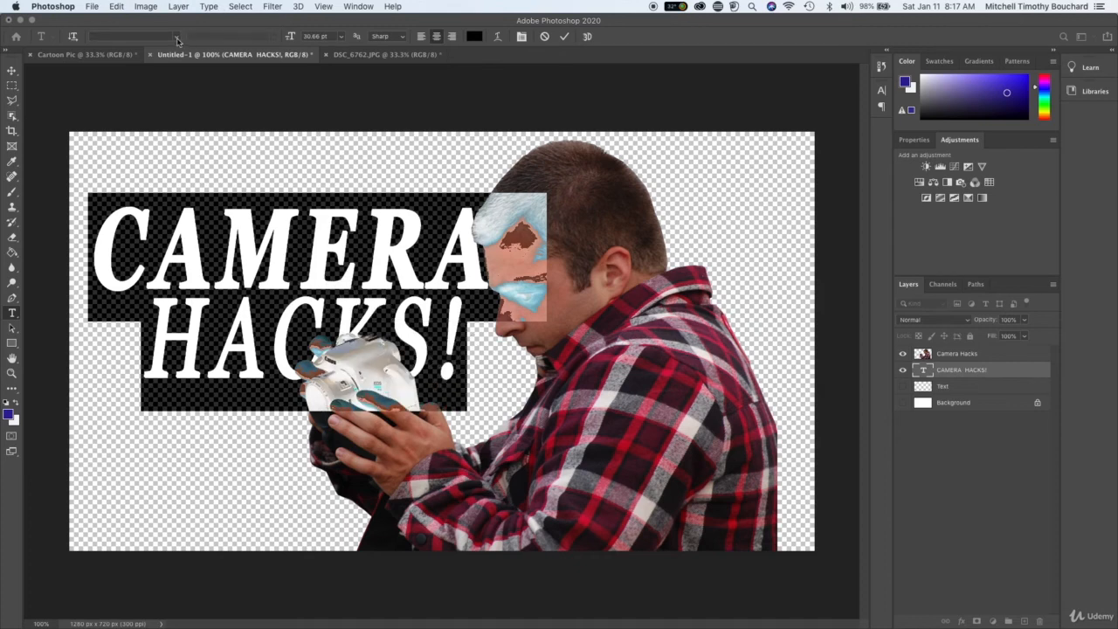
{"action": "left_click", "coordinate": [178, 37]}
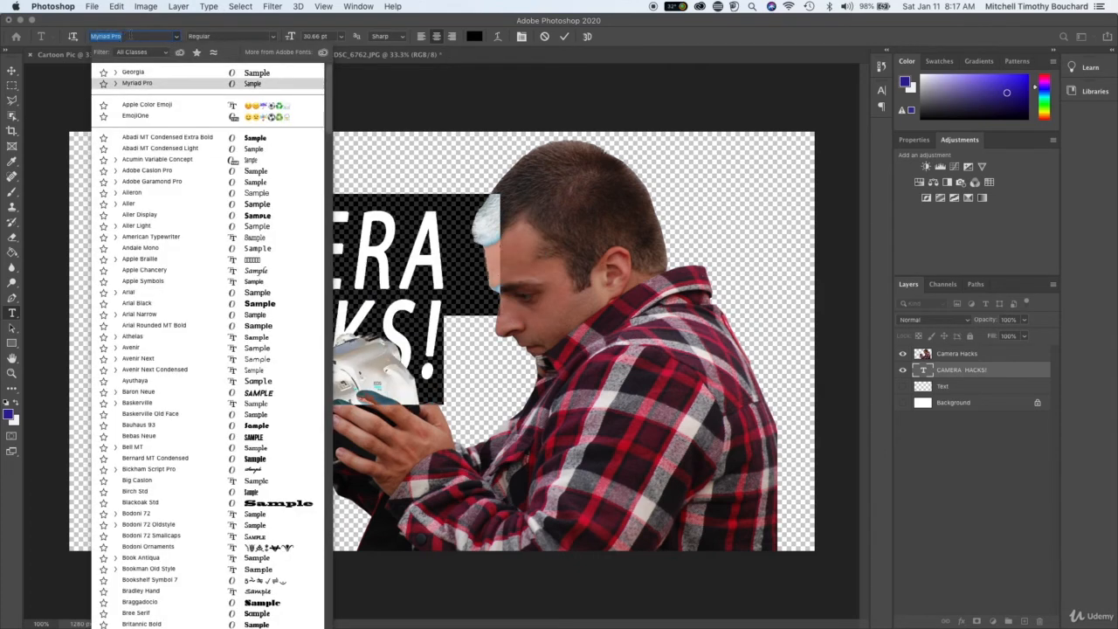
{"action": "type", "text": "arial"}
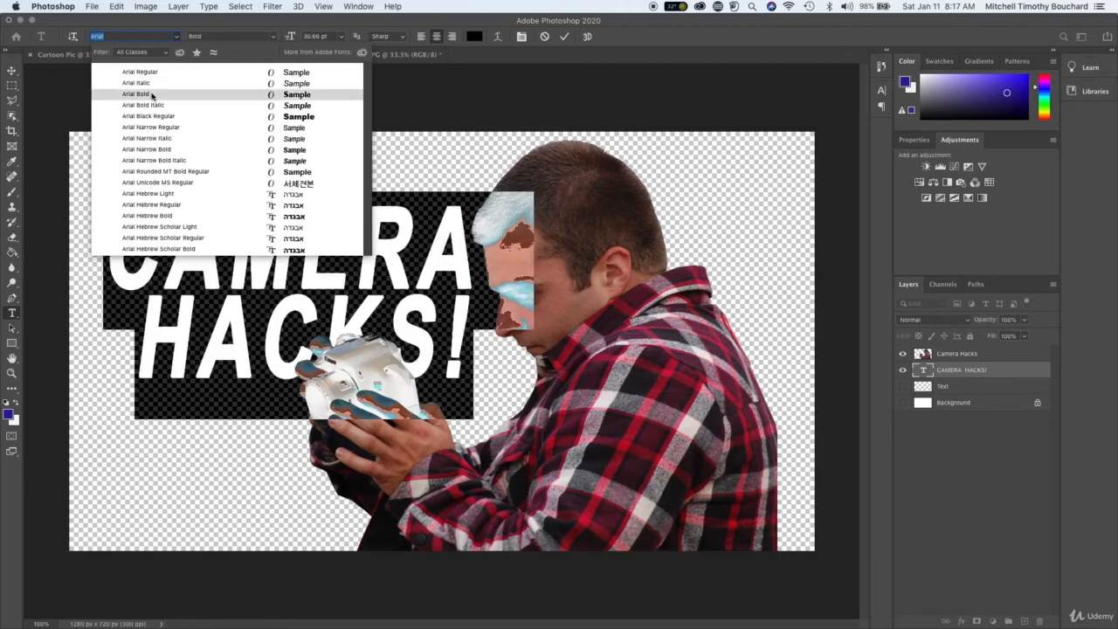
{"action": "left_click", "coordinate": [150, 94]}
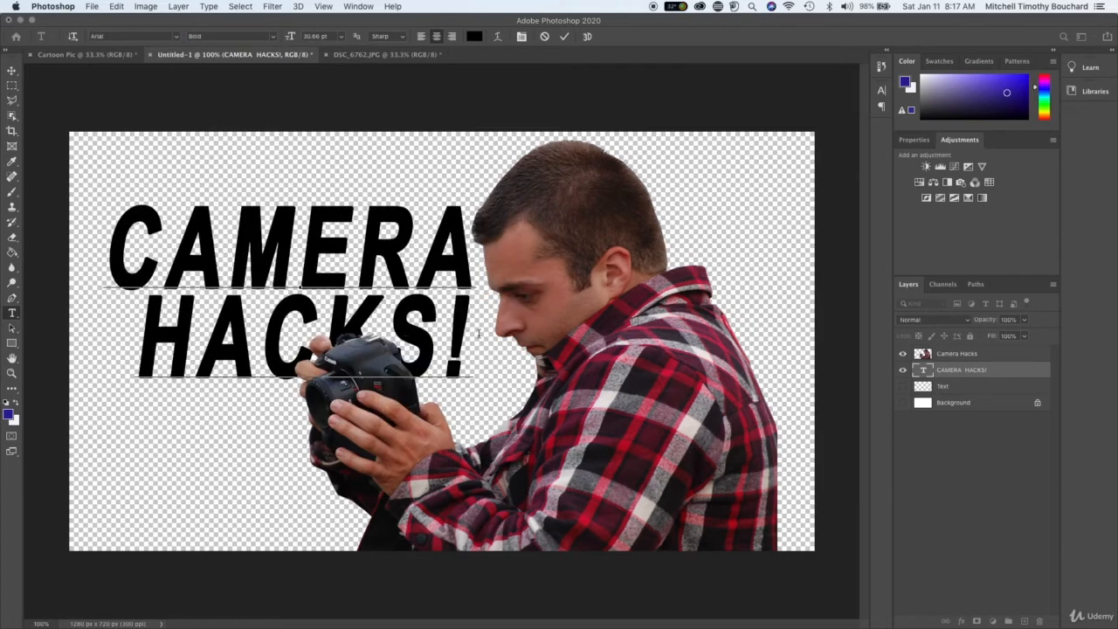
- Reduce the HACKS! line to 23.66 pt, commit the title and switch to the Move tool
{"action": "left_click_drag", "start_coordinate": [463, 330], "coordinate": [136, 339]}
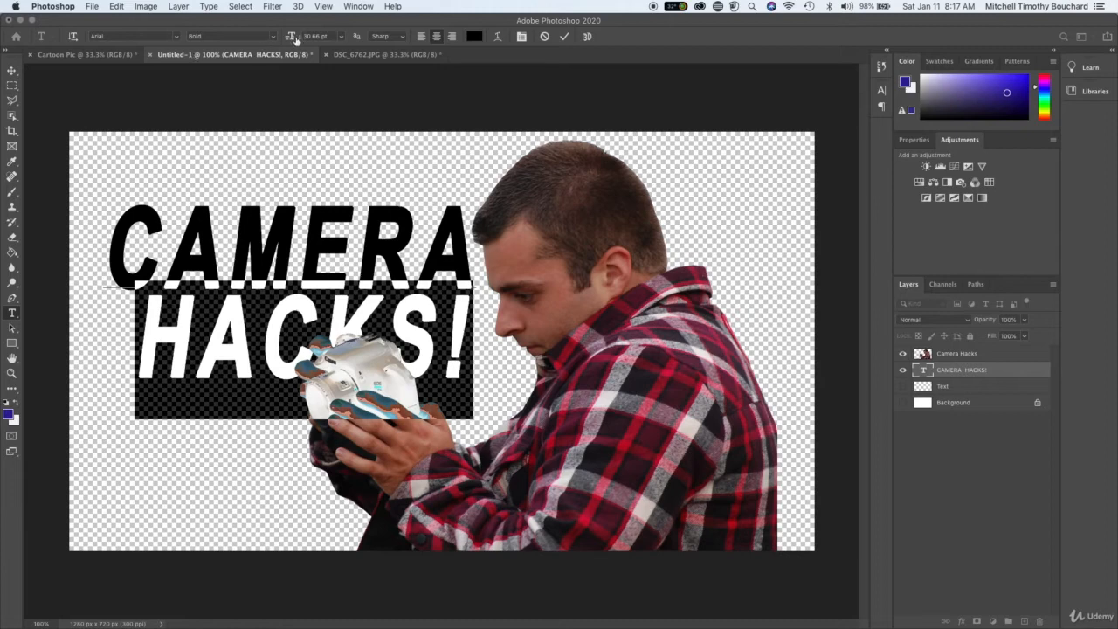
{"action": "left_click_drag", "start_coordinate": [295, 40], "coordinate": [289, 41]}
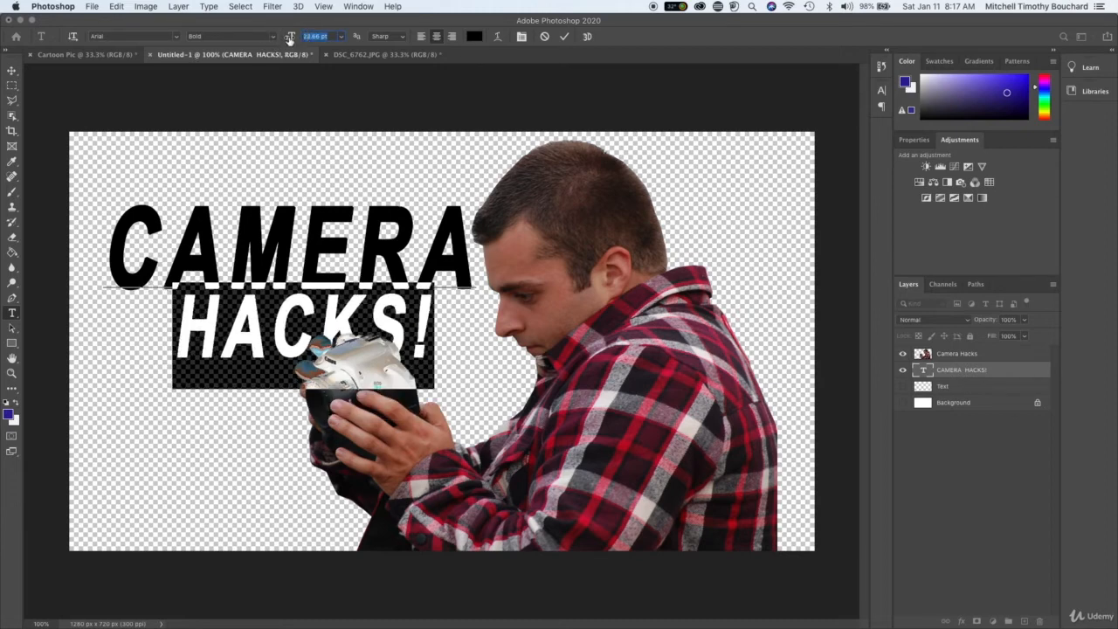
{"action": "left_click", "coordinate": [333, 324]}
{"action": "left_click", "coordinate": [1007, 538]}
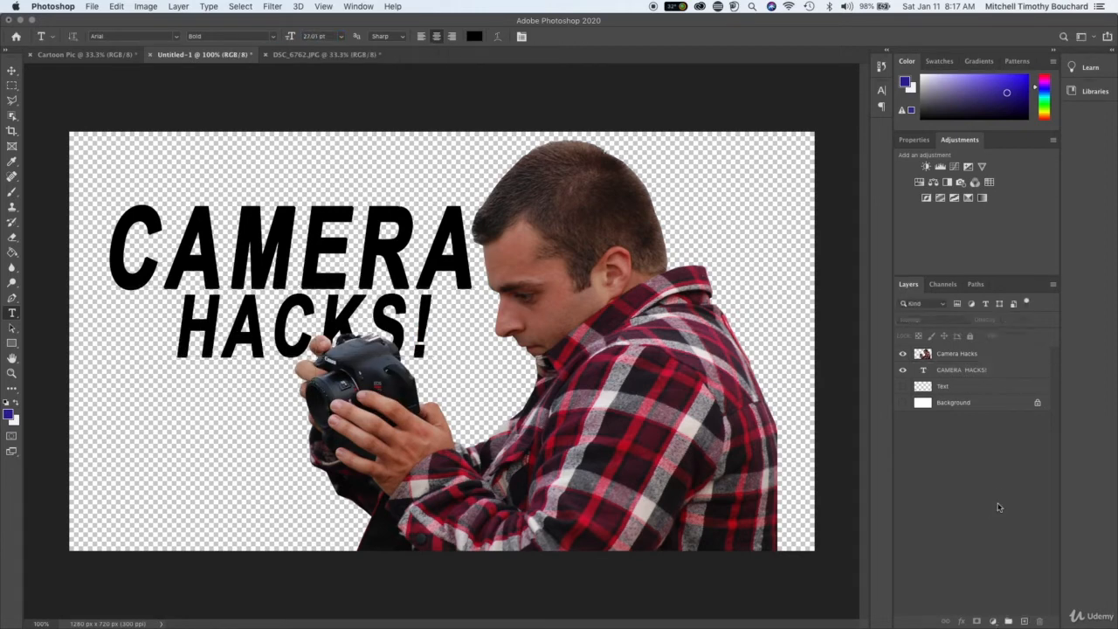
{"action": "left_click", "coordinate": [11, 71]}
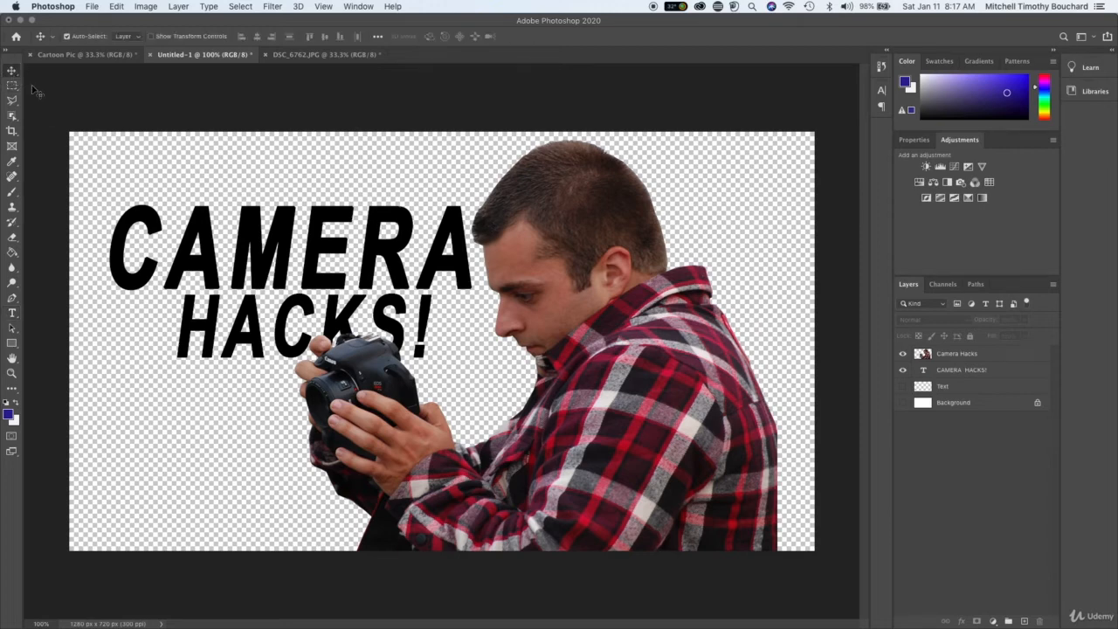
- Nudge the title slightly up and away from the man's forehead, then preview the design briefly on the white Background
{"action": "left_click", "coordinate": [317, 300]}
{"action": "mouse_move", "coordinate": [317, 300]}
{"action": "left_mouse_down"}
{"action": "mouse_move", "coordinate": [342, 306]}
{"action": "mouse_move", "coordinate": [324, 306]}
{"action": "mouse_move", "coordinate": [342, 339]}
{"action": "mouse_move", "coordinate": [305, 298]}
{"action": "left_mouse_up"}
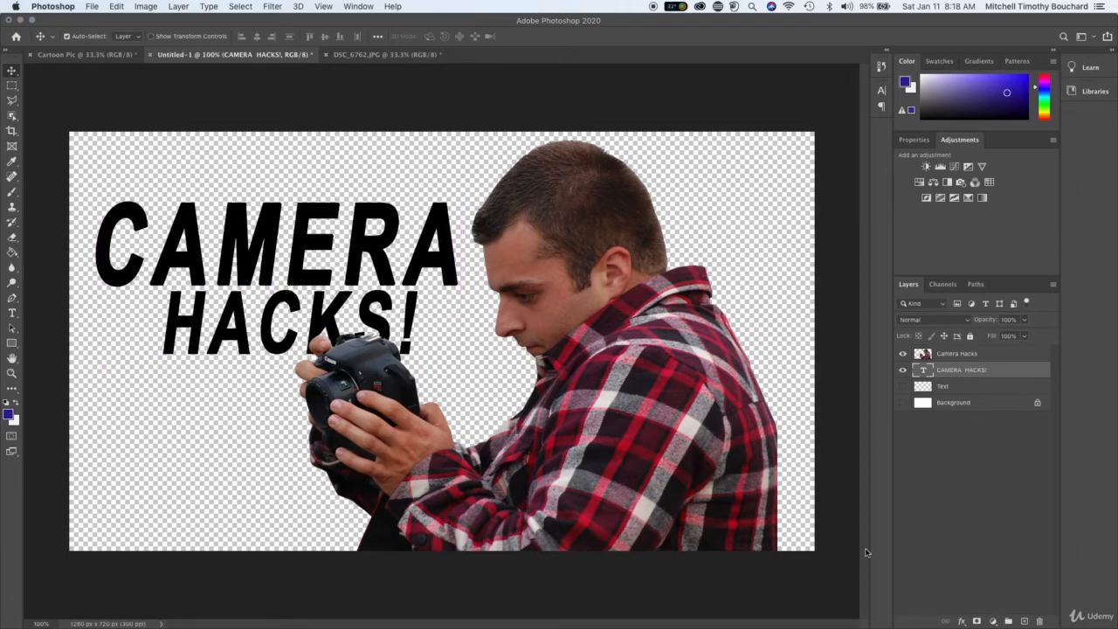
{"action": "left_click", "coordinate": [1001, 526]}
{"action": "left_click", "coordinate": [902, 403]}
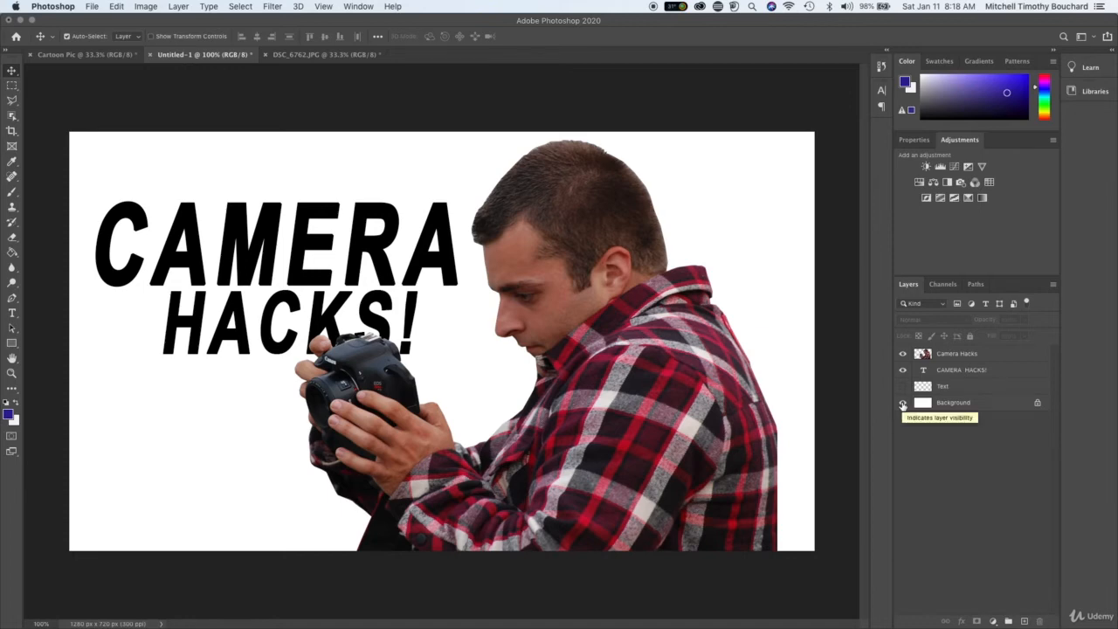
{"action": "left_click", "coordinate": [902, 403]}
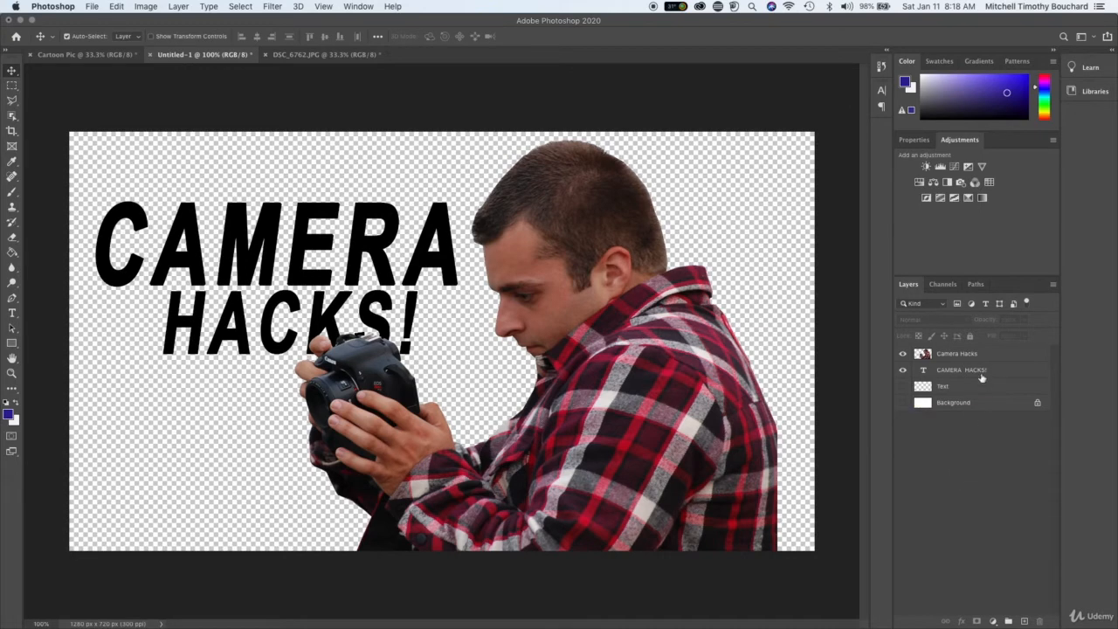
- Hide the title layer and duplicate the Camera Hacks photo layer as "Backdrop Pic"
{"action": "left_click", "coordinate": [992, 354]}
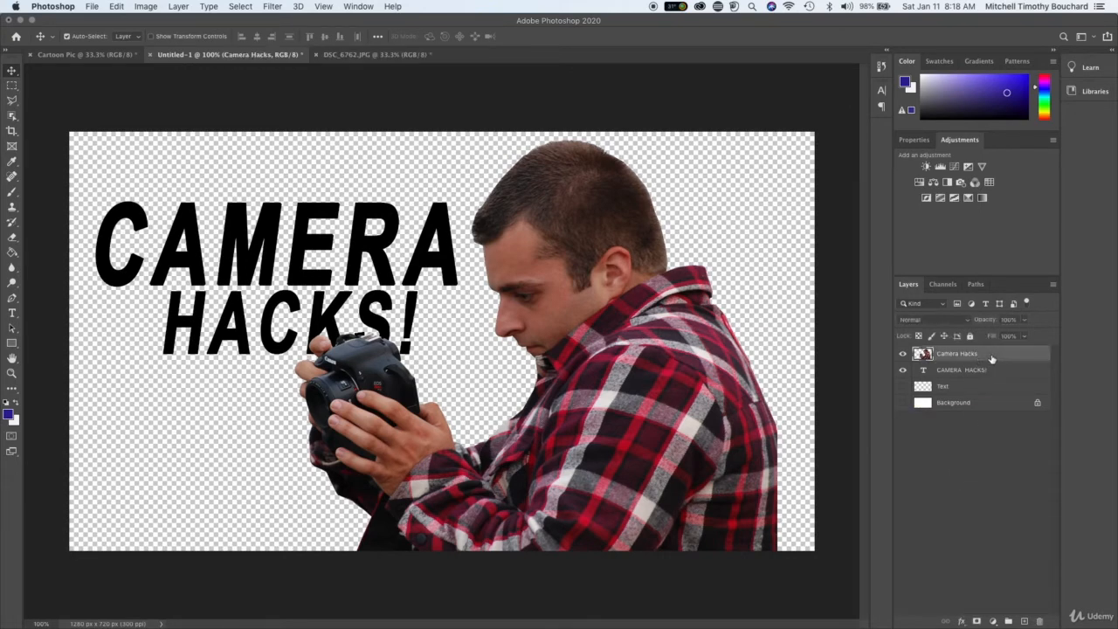
{"action": "left_click", "coordinate": [904, 370]}
{"action": "right_click", "coordinate": [975, 360]}
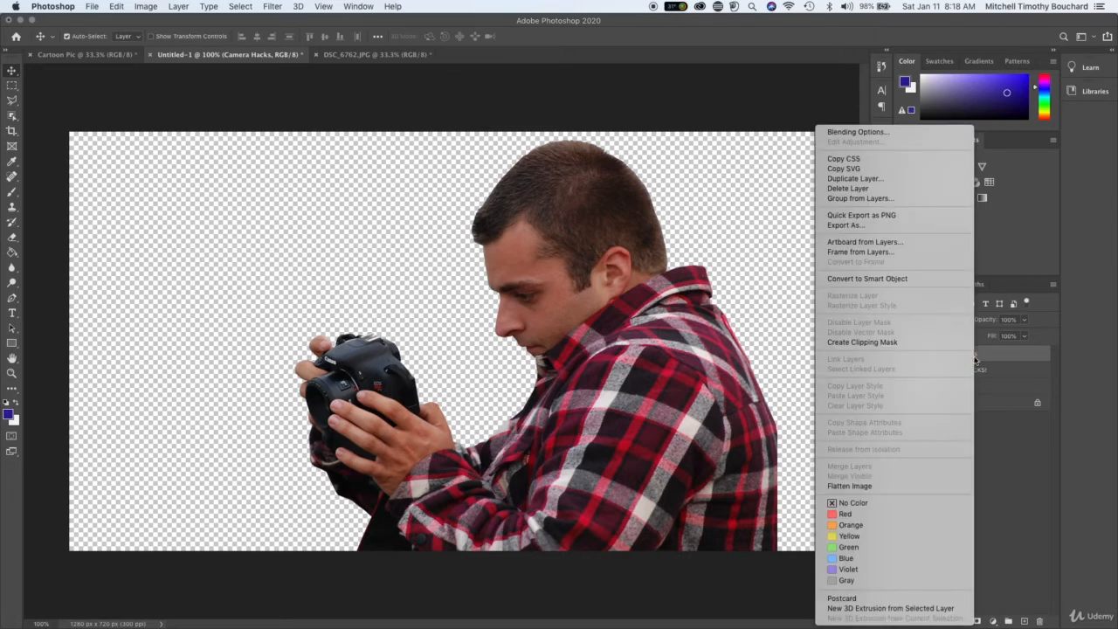
{"action": "left_click", "coordinate": [910, 180]}
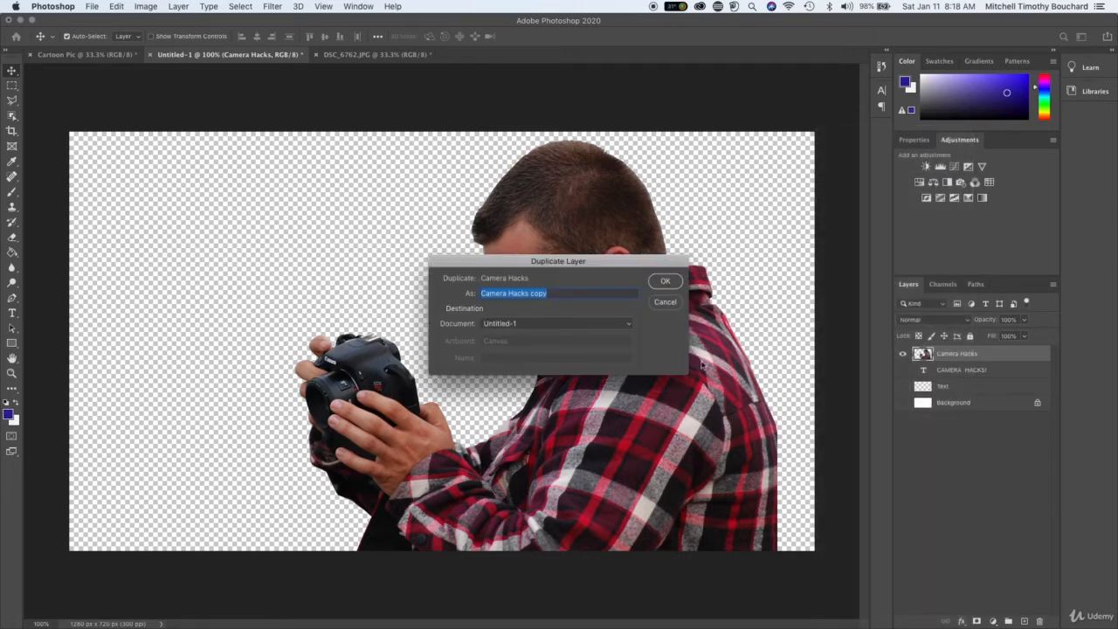
{"action": "type", "text": "Backdrop Pic"}
{"action": "key", "text": "Return"}
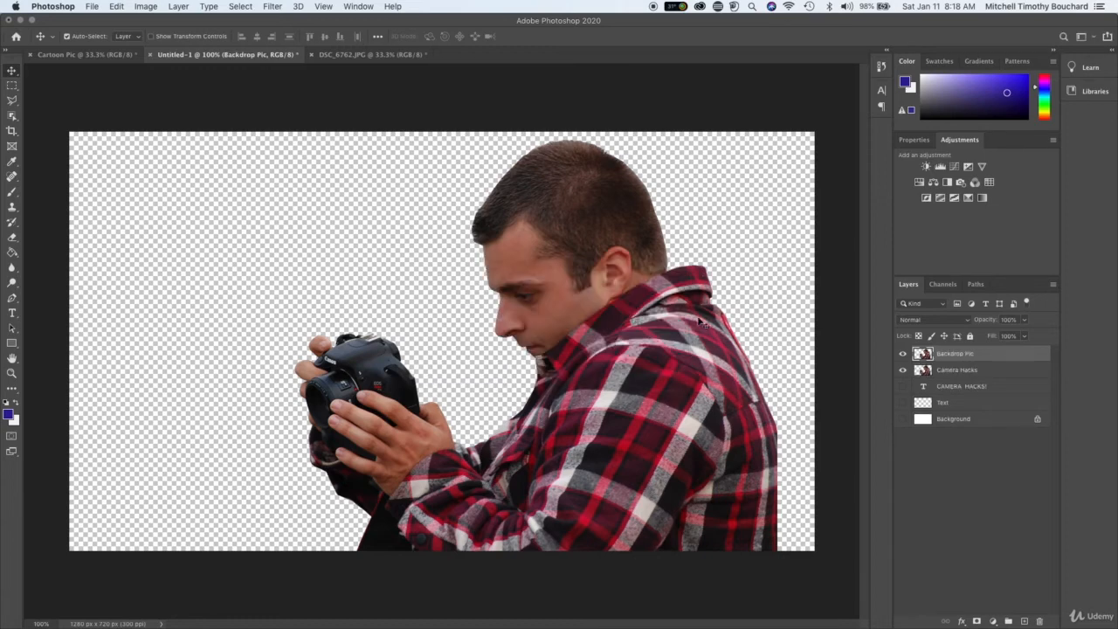
- Offset the Backdrop Pic copy slightly left and down from the original photo, and check the offset by toggling the Camera Hacks layer
{"action": "left_click", "coordinate": [935, 371]}
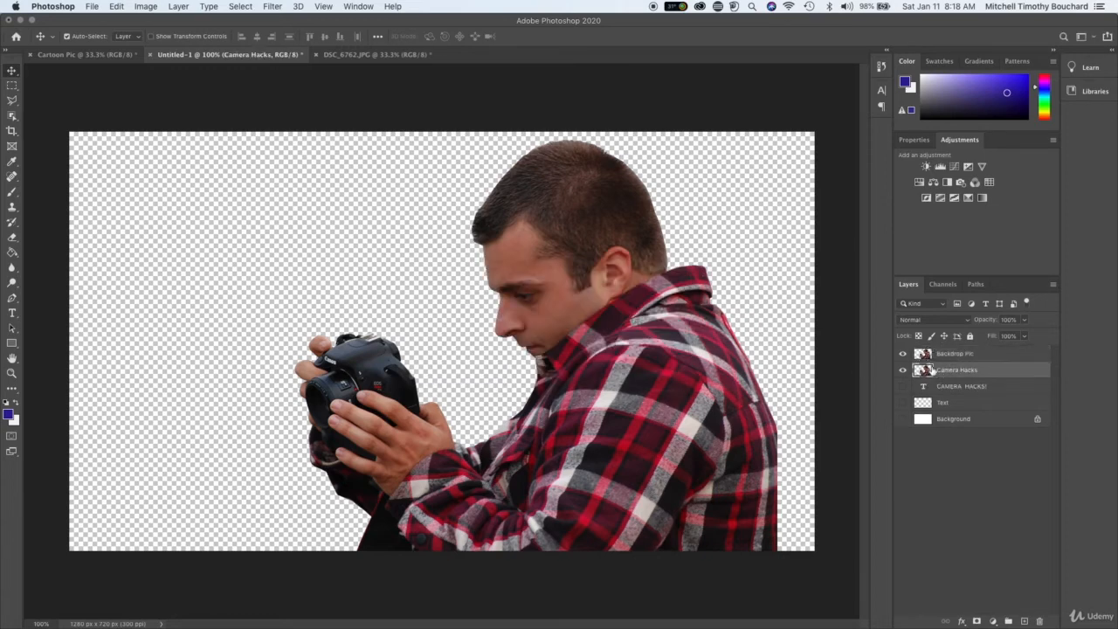
{"action": "left_click_drag", "start_coordinate": [629, 278], "coordinate": [615, 282]}
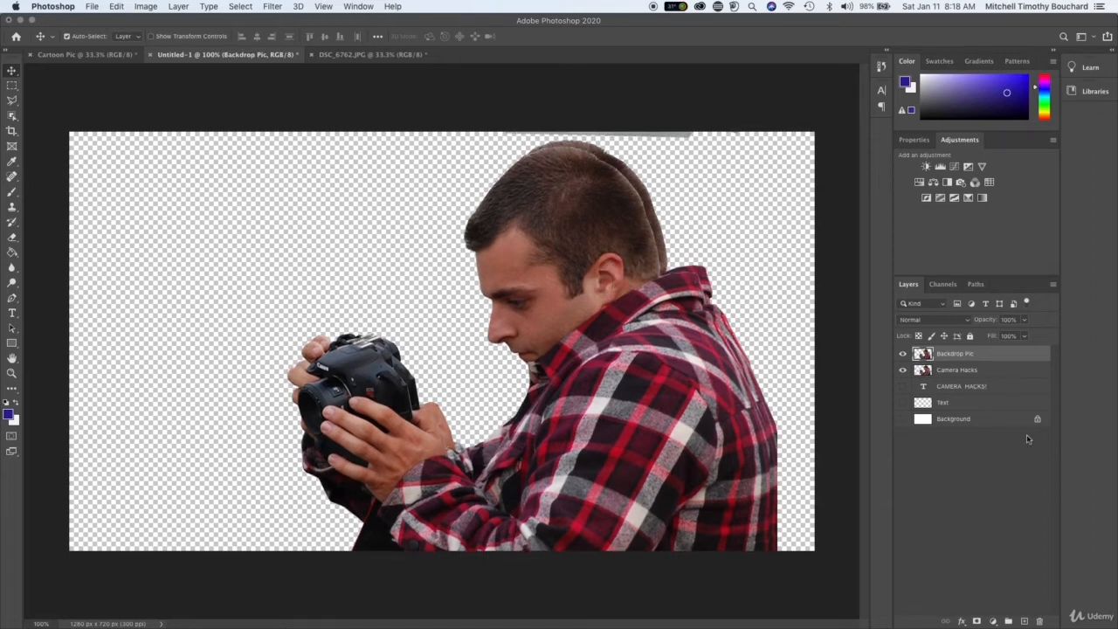
{"action": "left_click", "coordinate": [995, 370]}
{"action": "left_click", "coordinate": [904, 373]}
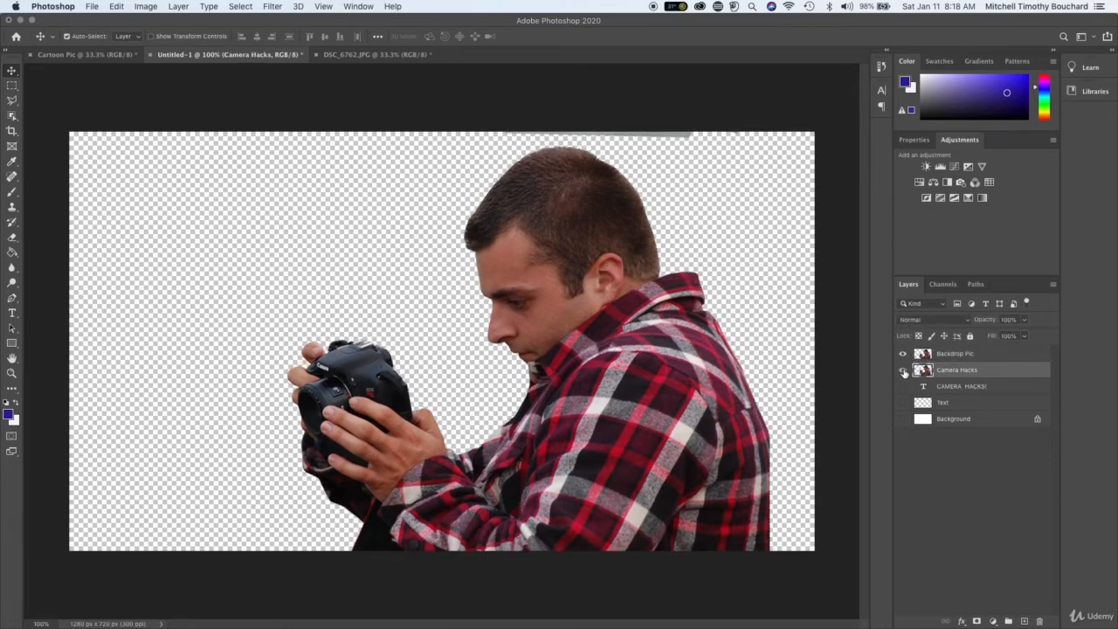
{"action": "left_click", "coordinate": [904, 373]}
{"action": "left_click", "coordinate": [904, 374]}
{"action": "left_click", "coordinate": [904, 373]}
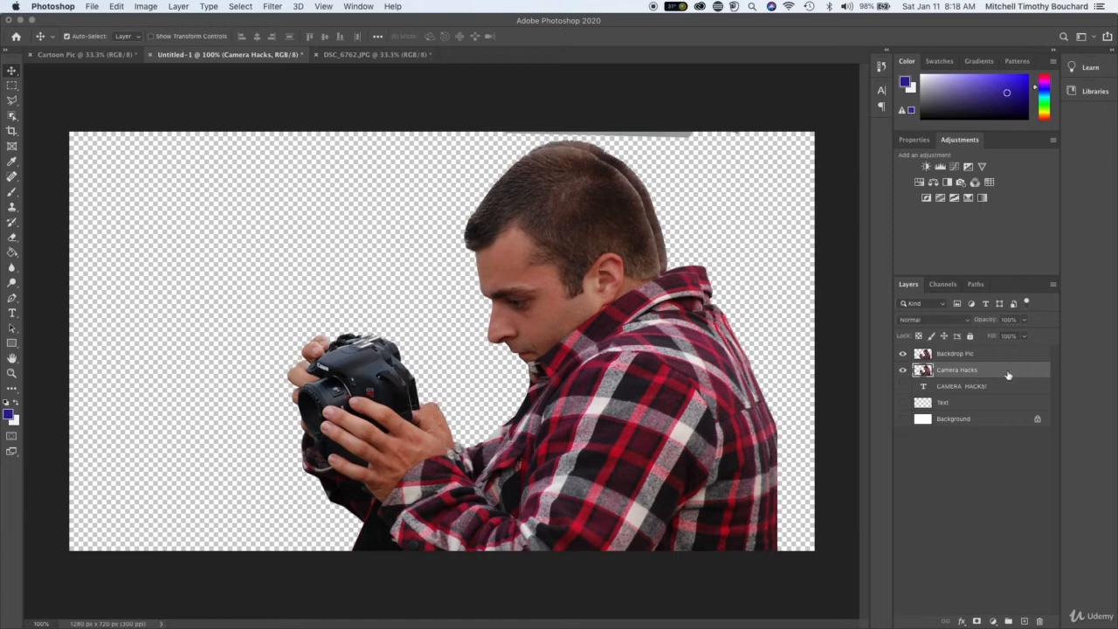
- Add a Drop Shadow and a Color Overlay to the Camera Hacks layer
{"action": "double_click", "coordinate": [1008, 374]}
{"action": "left_click", "coordinate": [580, 365]}
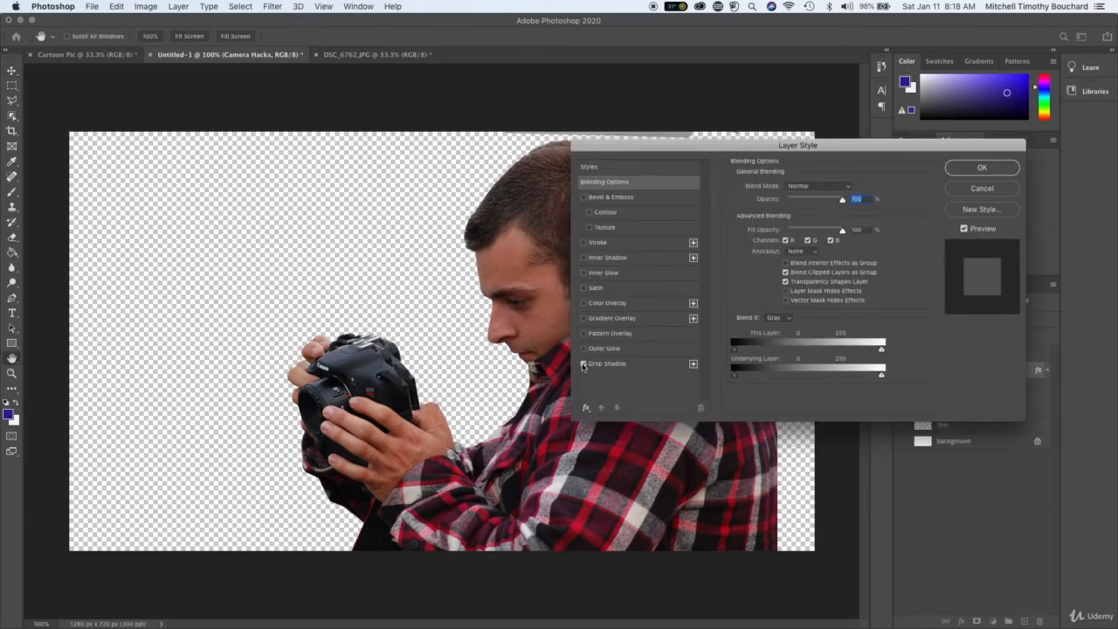
{"action": "left_click_drag", "start_coordinate": [740, 146], "coordinate": [801, 220]}
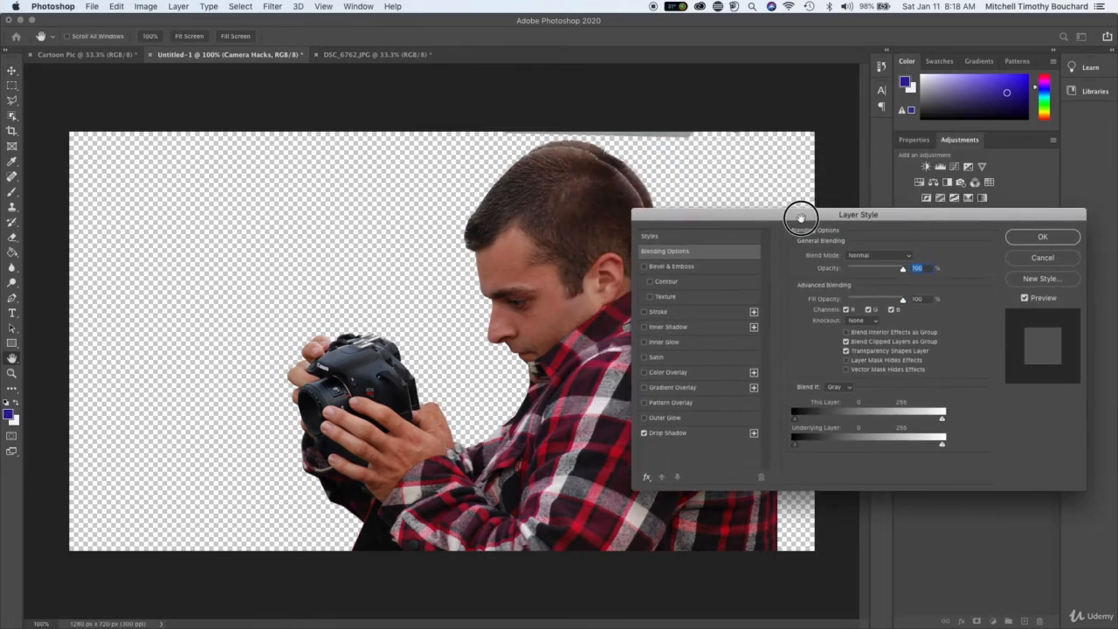
{"action": "left_click", "coordinate": [644, 375]}
{"action": "left_click", "coordinate": [679, 378]}
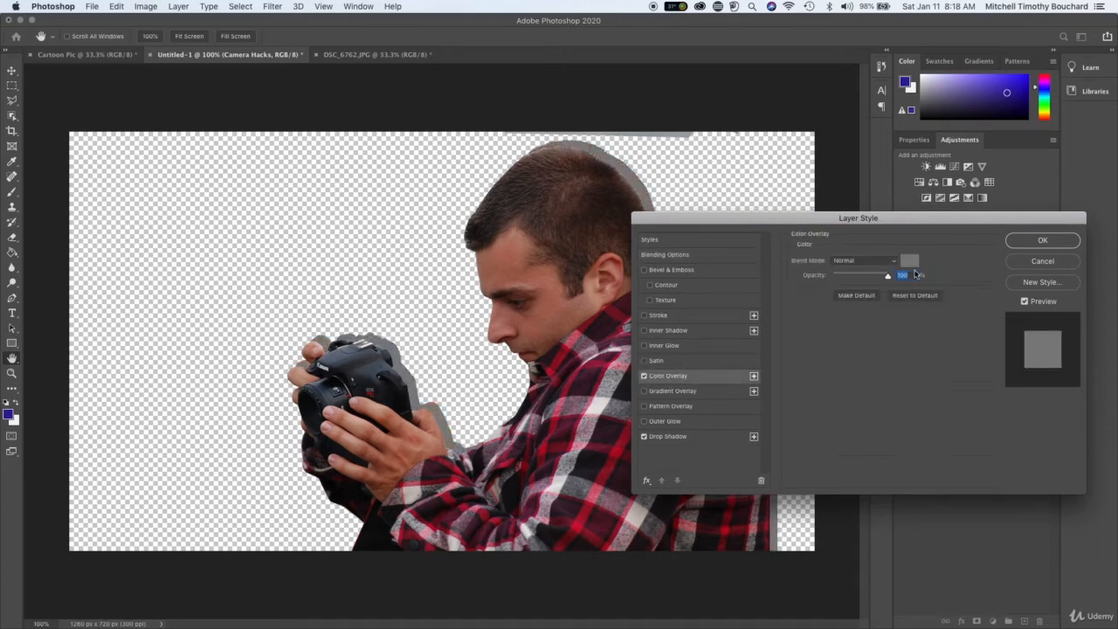
- Set the Color Overlay to bright red at 100% opacity and apply the layer style
{"action": "left_click", "coordinate": [910, 262]}
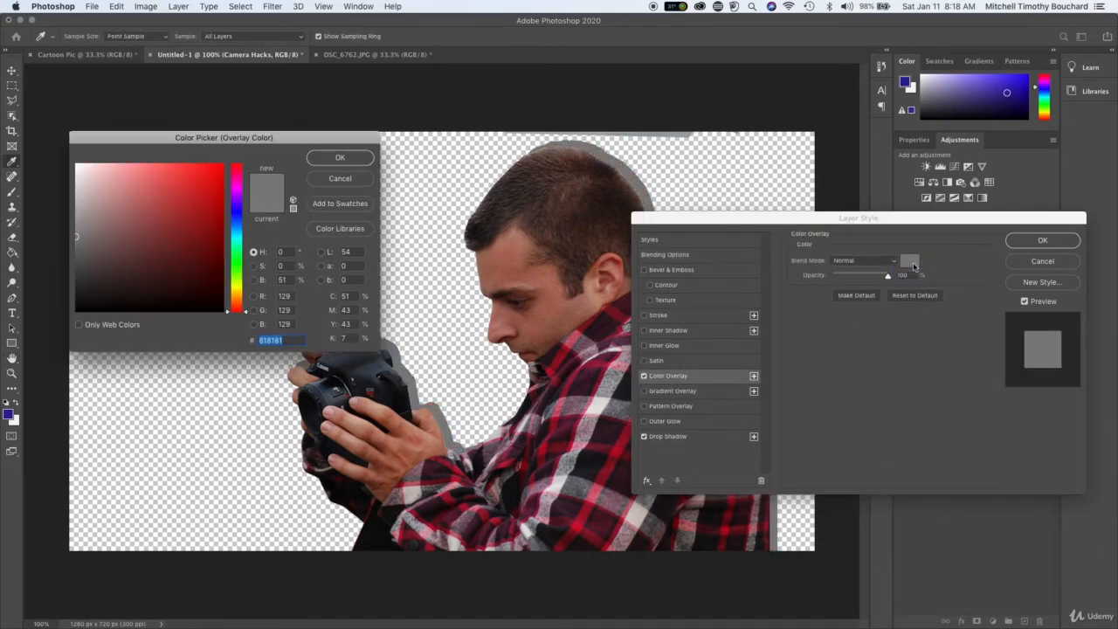
{"action": "left_click", "coordinate": [239, 212]}
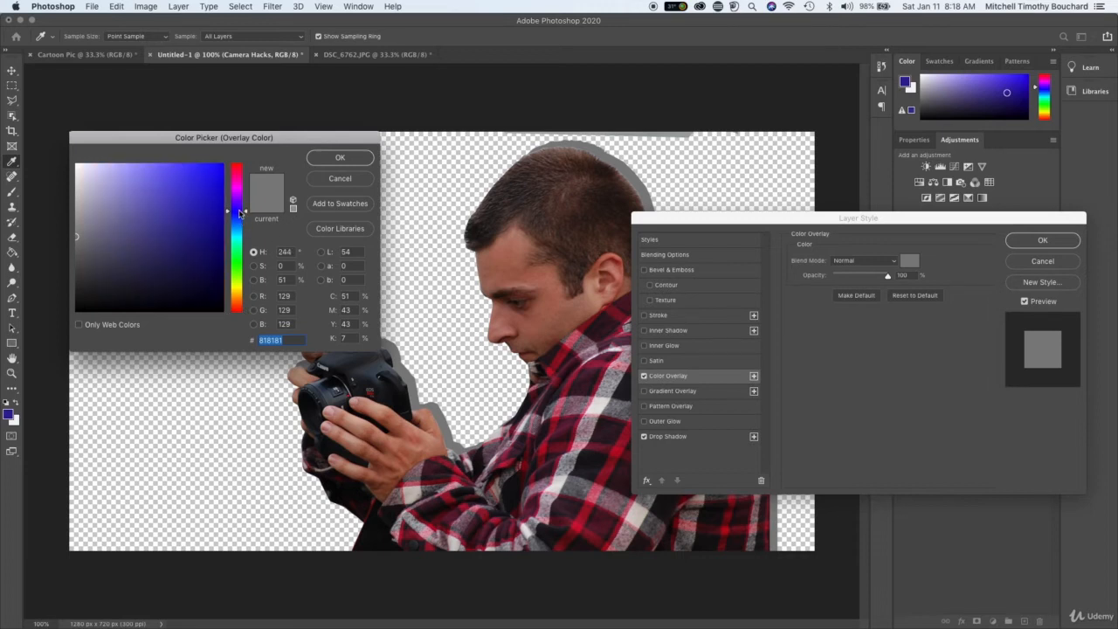
{"action": "left_click", "coordinate": [238, 164]}
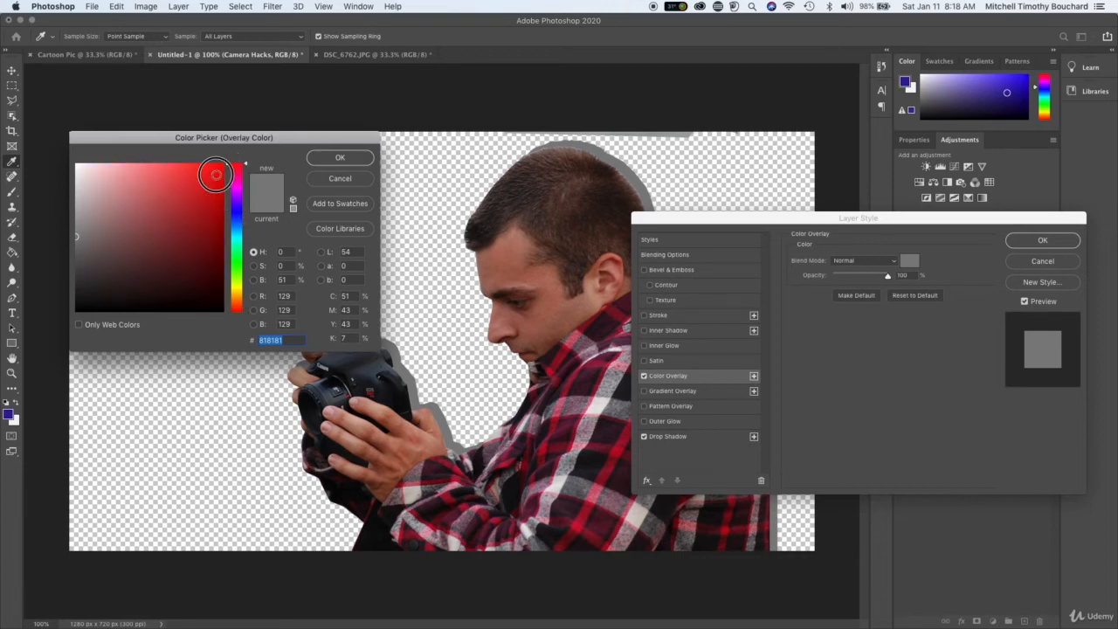
{"action": "left_click", "coordinate": [219, 175]}
{"action": "left_click", "coordinate": [326, 159]}
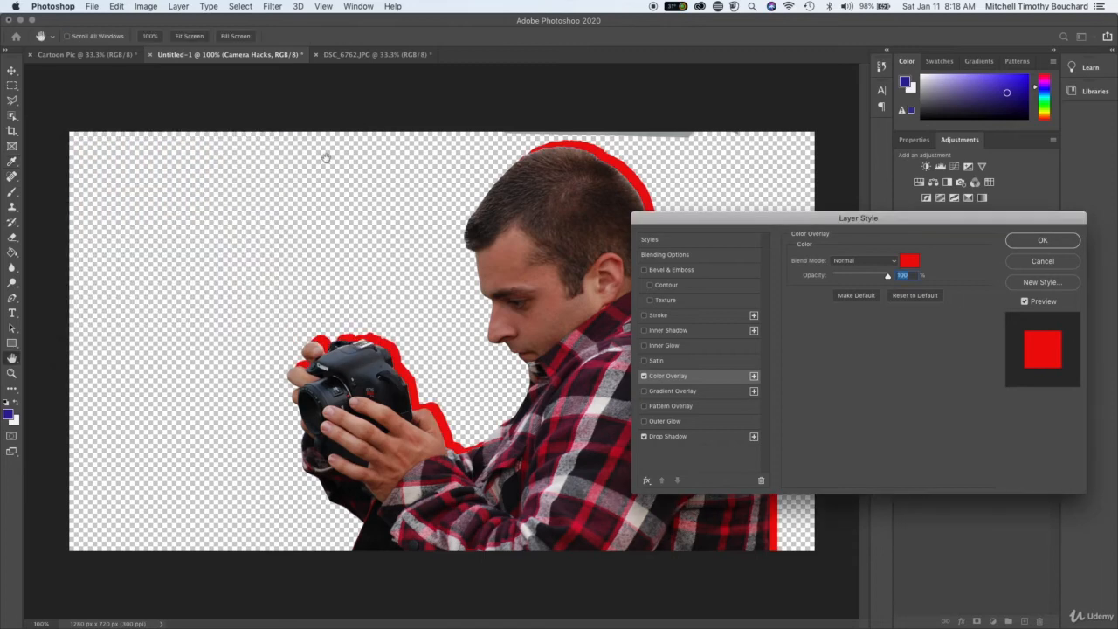
{"action": "left_click", "coordinate": [1066, 244]}
{"action": "left_click", "coordinate": [959, 527]}
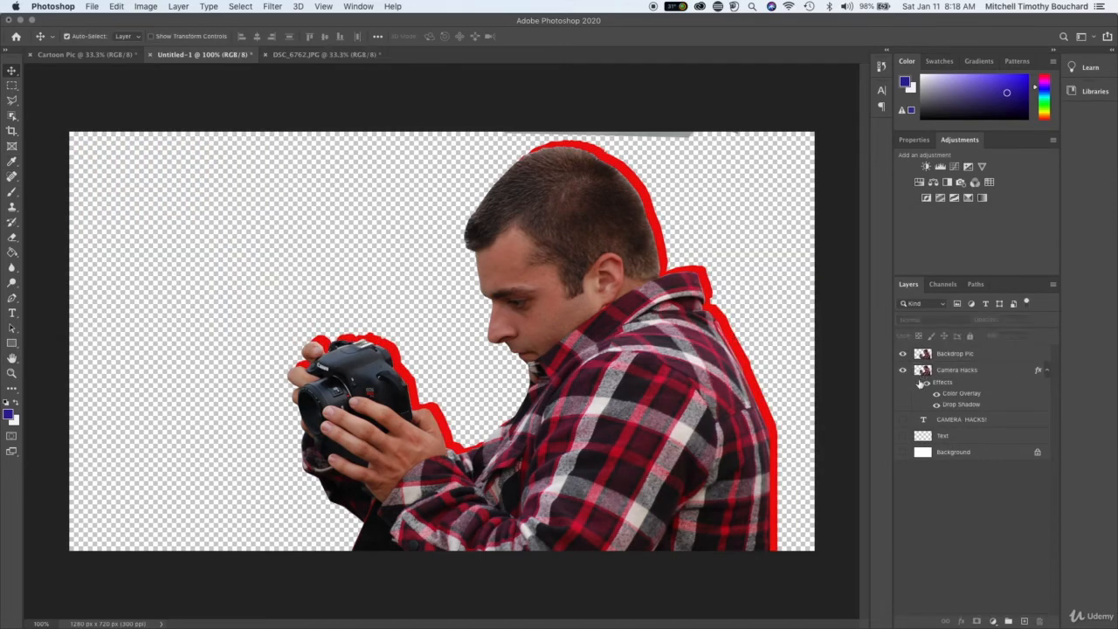
- Show the title and the white Background again, and toggle both photo layers to compare the outline effect
{"action": "left_click", "coordinate": [903, 419]}
{"action": "left_click", "coordinate": [903, 452]}
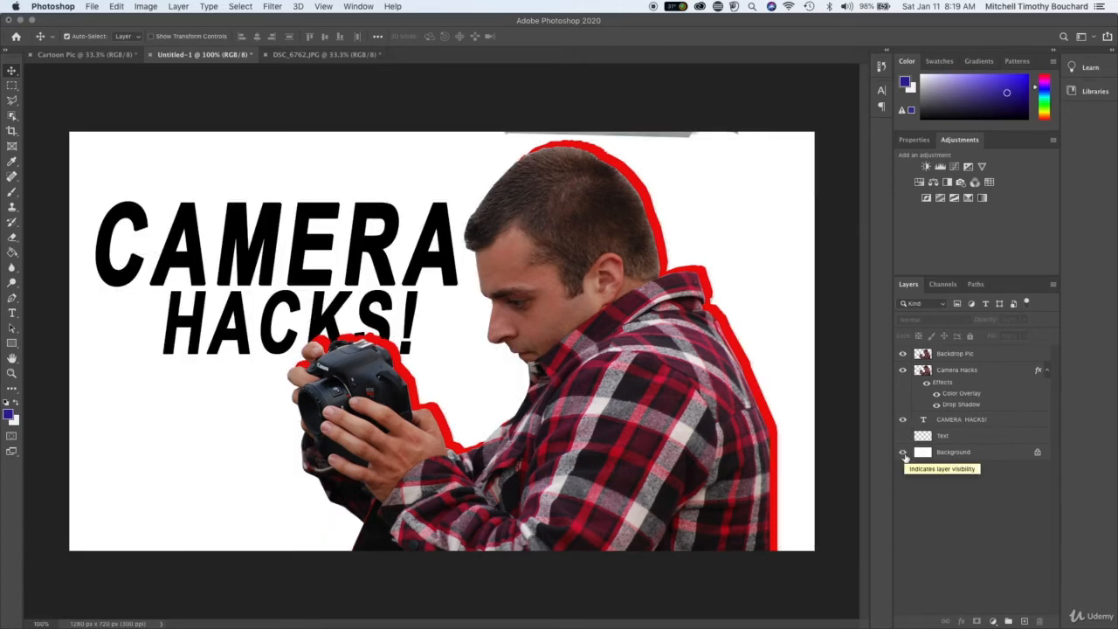
{"action": "left_click", "coordinate": [903, 370]}
{"action": "left_click", "coordinate": [904, 371]}
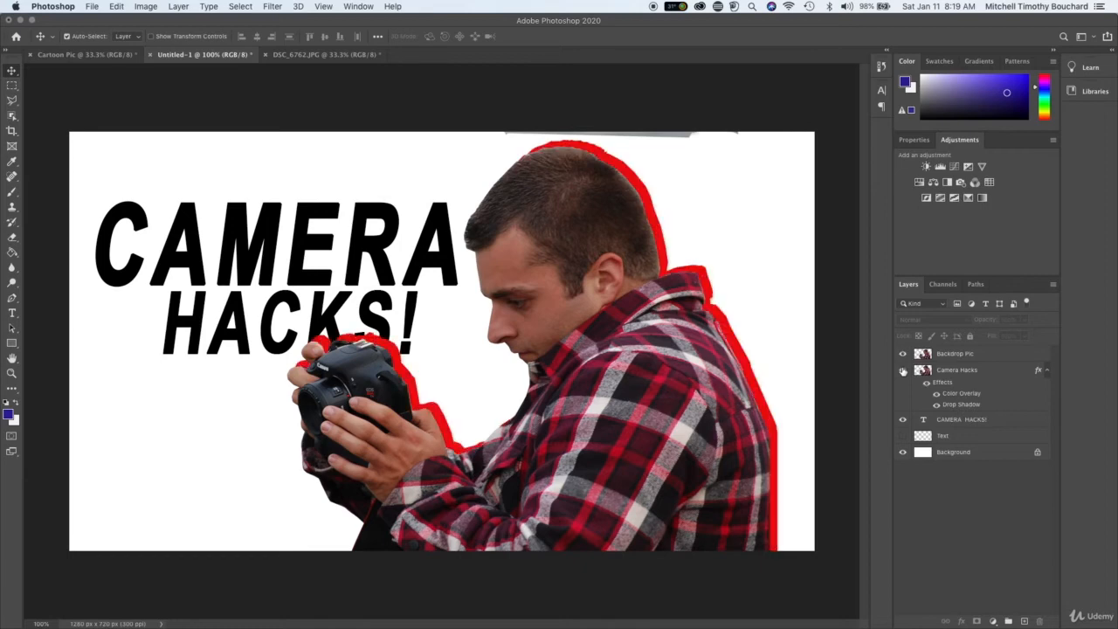
{"action": "left_click", "coordinate": [903, 354]}
{"action": "left_click", "coordinate": [903, 354]}
{"action": "left_click", "coordinate": [903, 354]}
{"action": "left_click", "coordinate": [904, 354]}
- Erase the leftover gray strip along the canvas's upper edge on the Backdrop Pic layer with the Eraser tool
{"action": "left_click", "coordinate": [11, 252]}
{"action": "left_click", "coordinate": [11, 237]}
{"action": "left_click", "coordinate": [594, 141]}
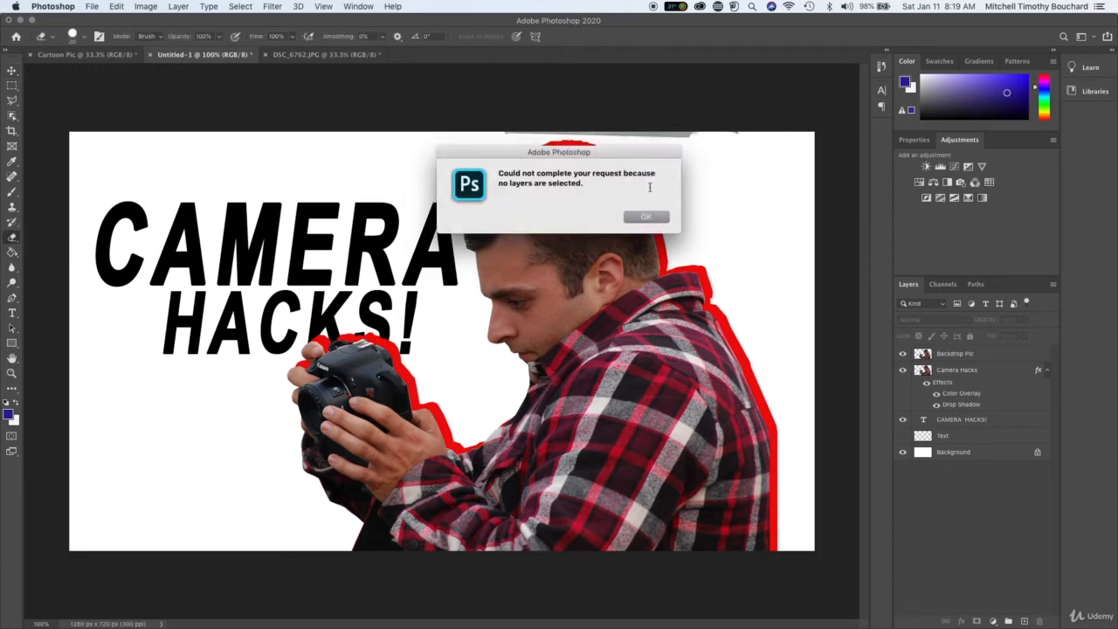
{"action": "left_click", "coordinate": [645, 216]}
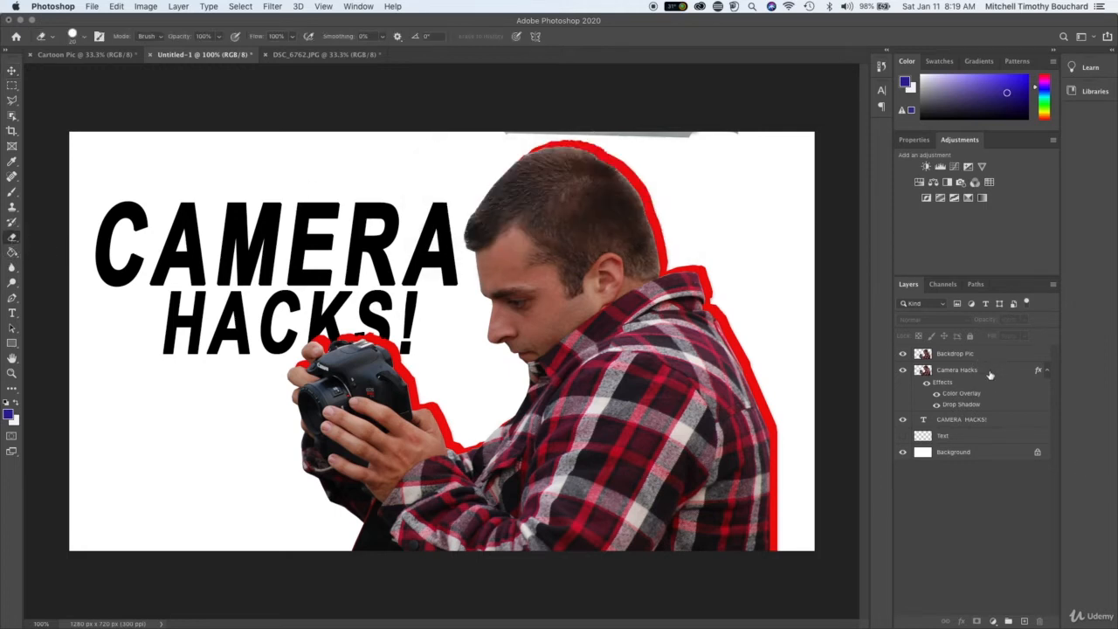
{"action": "left_click", "coordinate": [992, 353]}
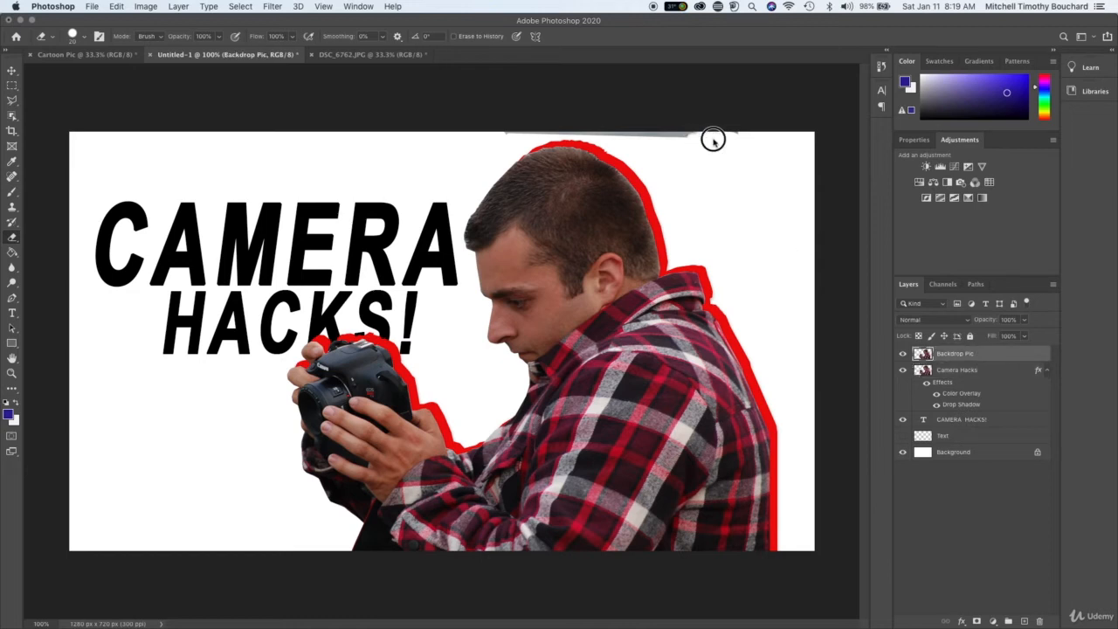
{"action": "mouse_move", "coordinate": [713, 140]}
{"action": "left_mouse_down"}
{"action": "mouse_move", "coordinate": [659, 135]}
{"action": "mouse_move", "coordinate": [704, 135]}
{"action": "mouse_move", "coordinate": [434, 129]}
{"action": "left_mouse_up"}
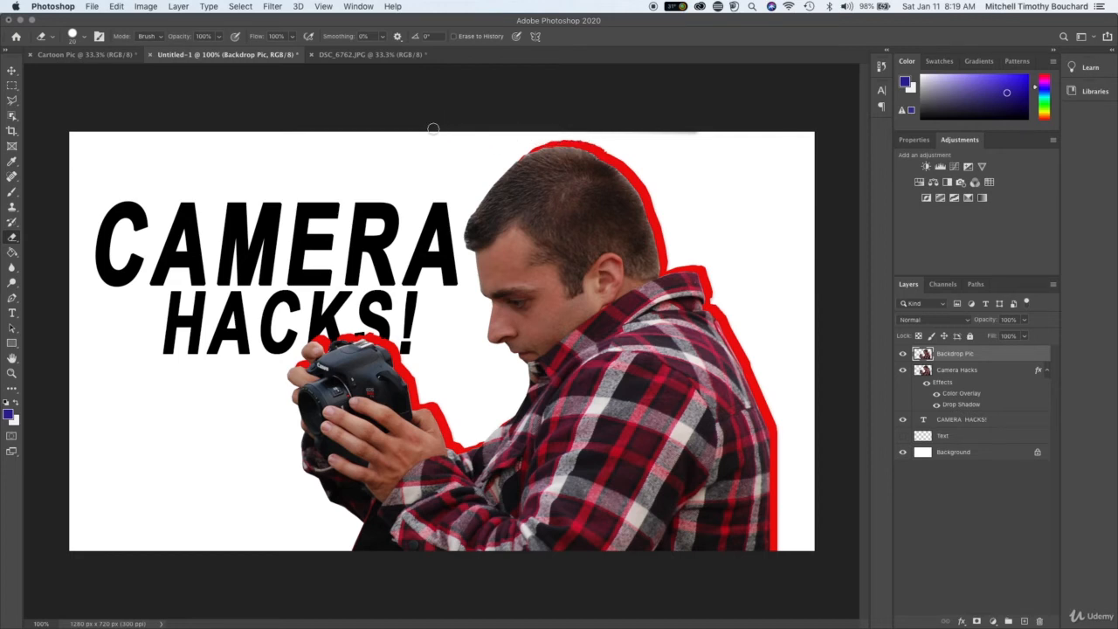
{"action": "left_click", "coordinate": [961, 527]}
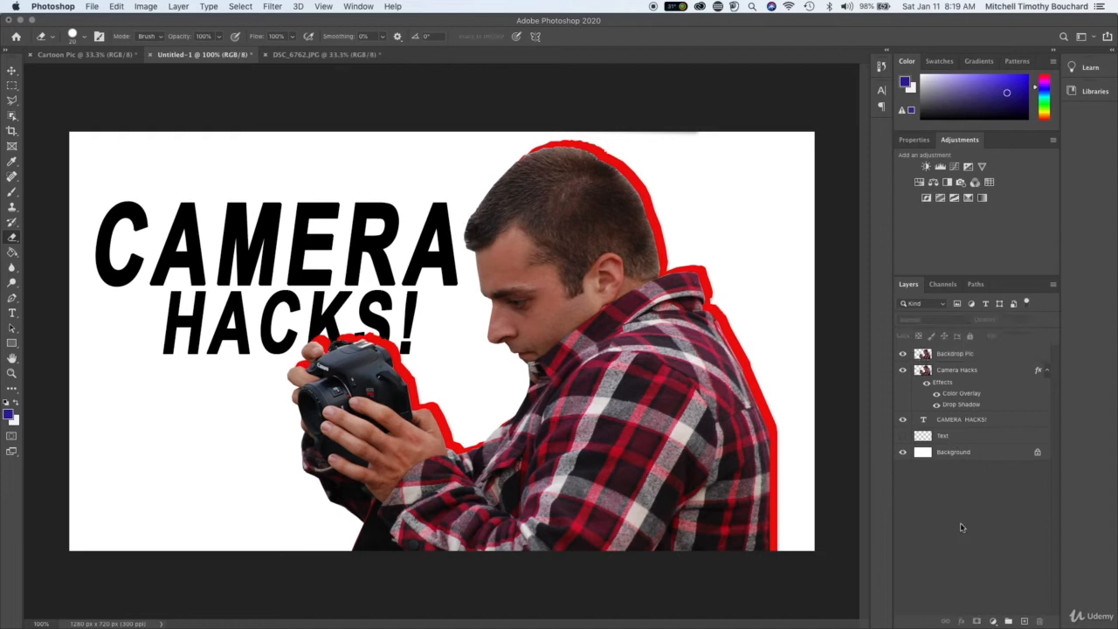
{"action": "double_click", "coordinate": [948, 421]}
{"action": "double_click", "coordinate": [1016, 428]}
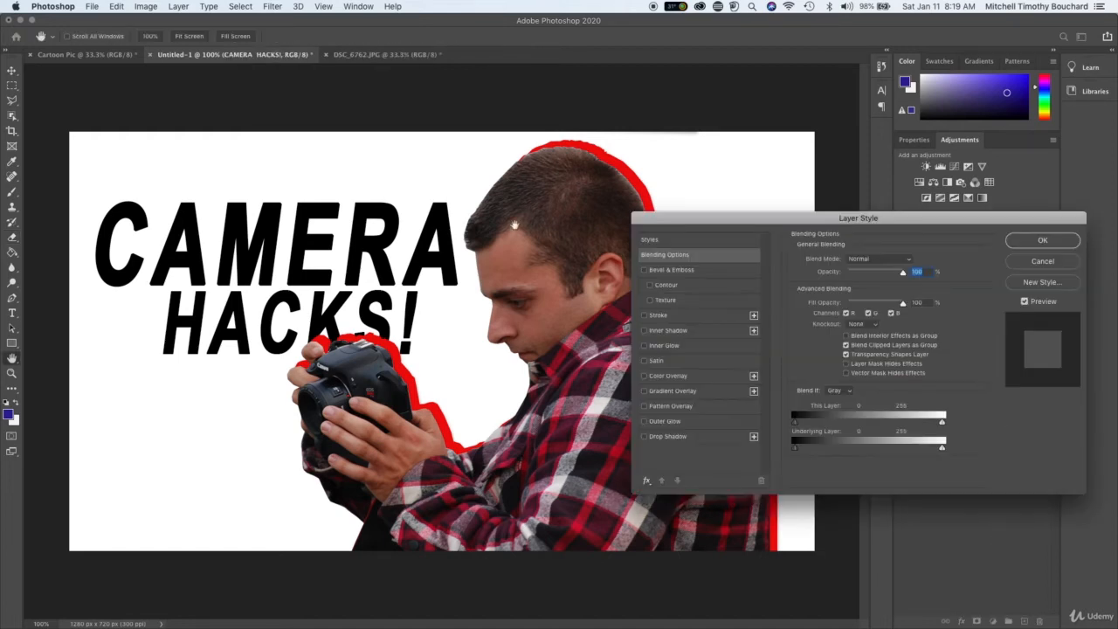
{"action": "left_click", "coordinate": [1042, 240]}
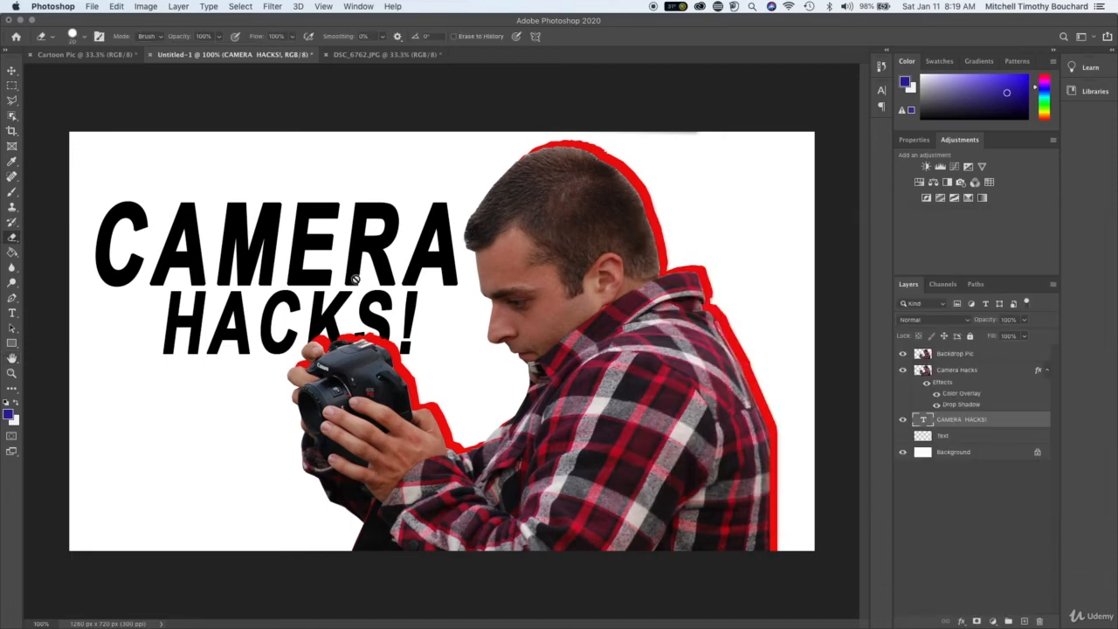
- Select both lines of the CAMERA HACKS! title and set their font style to Arial Regular
{"action": "key", "text": "t"}
{"action": "triple_click", "coordinate": [338, 259]}
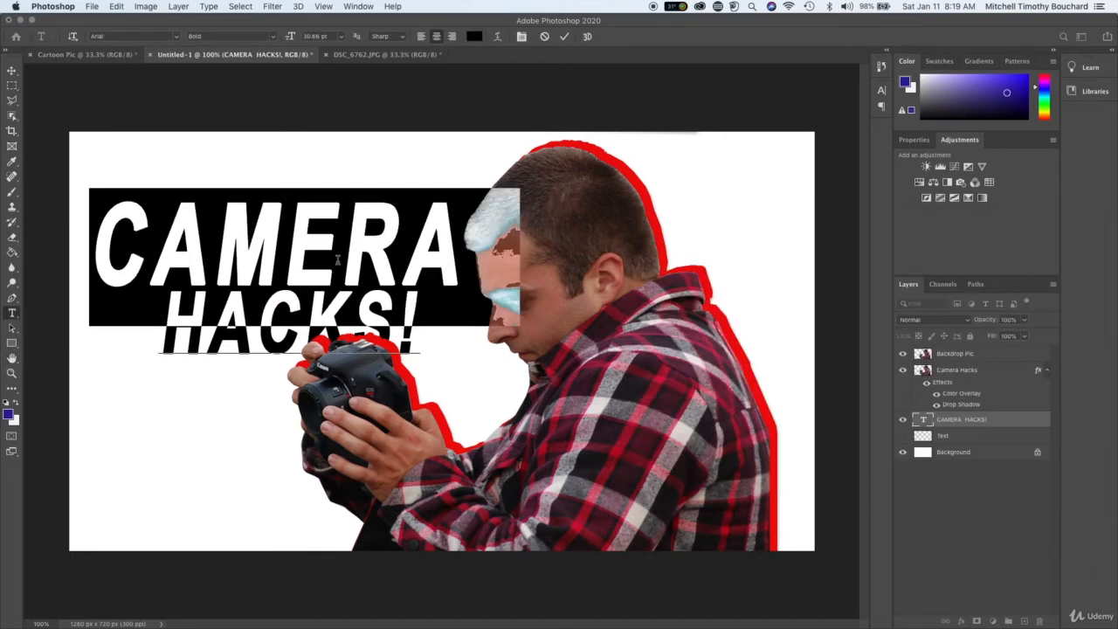
{"action": "left_click", "coordinate": [399, 320]}
{"action": "left_click_drag", "start_coordinate": [421, 324], "coordinate": [65, 211]}
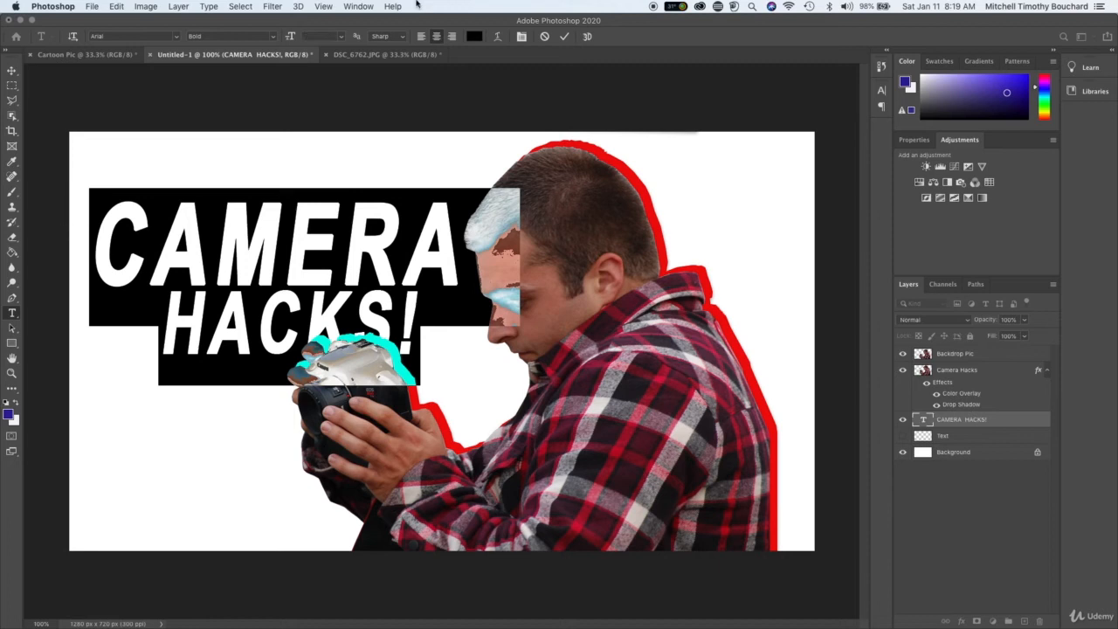
{"action": "left_click", "coordinate": [341, 36]}
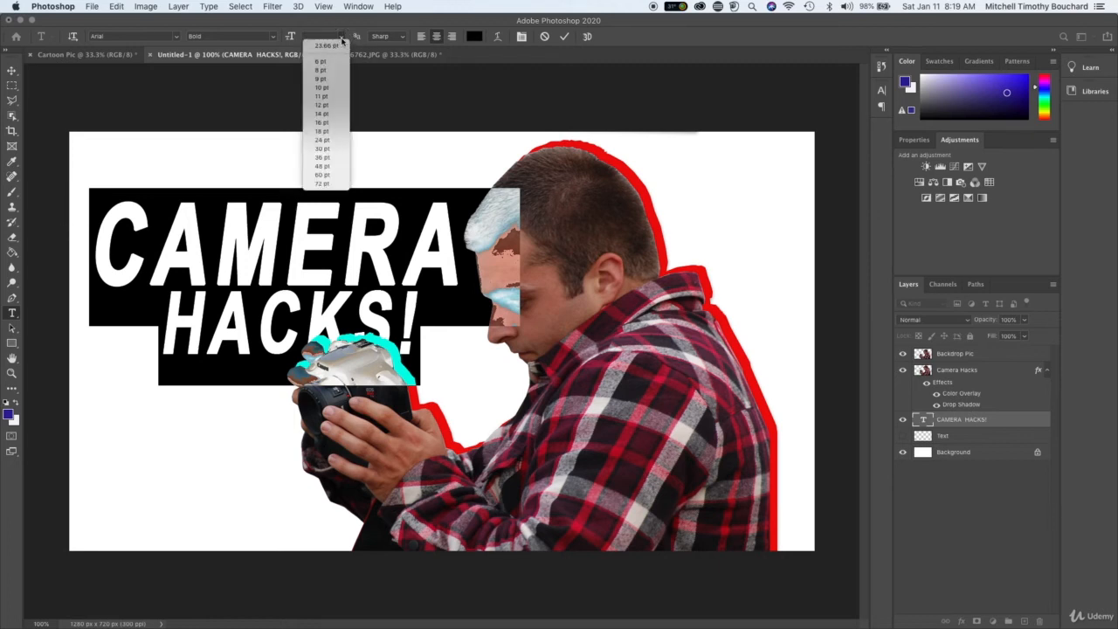
{"action": "left_click", "coordinate": [273, 37]}
{"action": "left_click", "coordinate": [245, 40]}
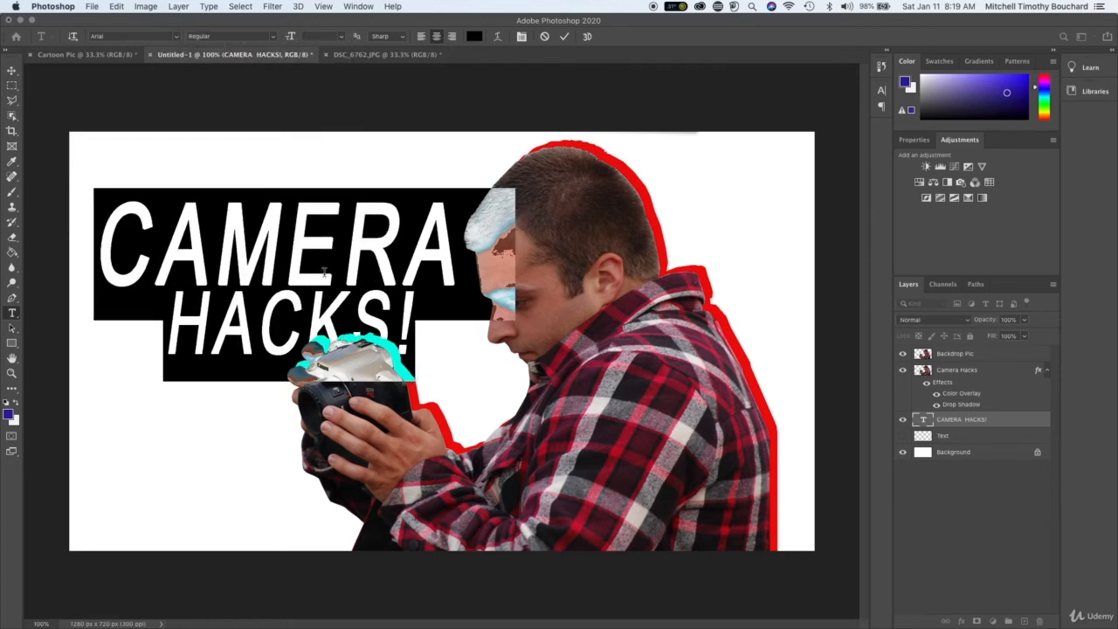
- Set only the CAMERA line to Arial Bold and commit the title text
{"action": "left_click", "coordinate": [325, 273]}
{"action": "left_click_drag", "start_coordinate": [445, 259], "coordinate": [103, 229]}
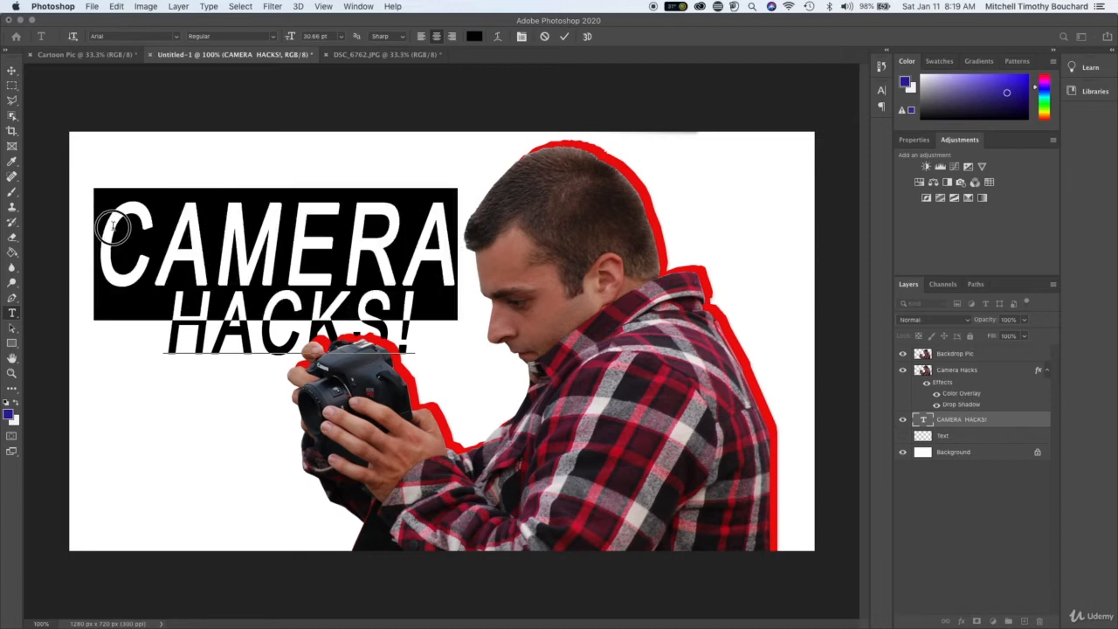
{"action": "left_click", "coordinate": [275, 38]}
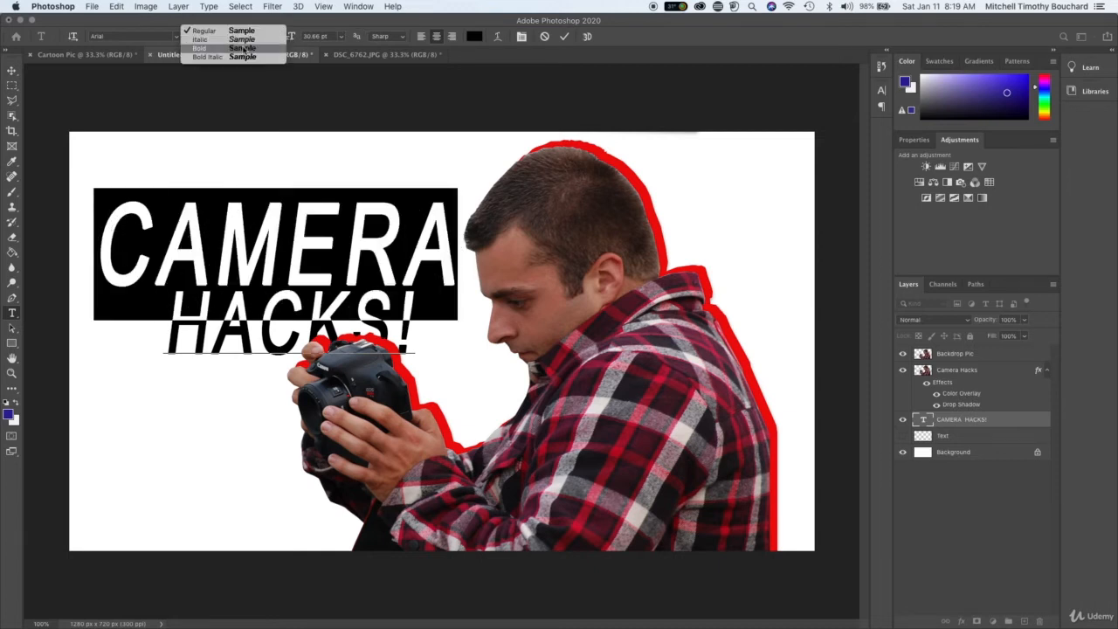
{"action": "left_click", "coordinate": [236, 49]}
{"action": "left_click", "coordinate": [373, 260]}
{"action": "left_click", "coordinate": [981, 532]}
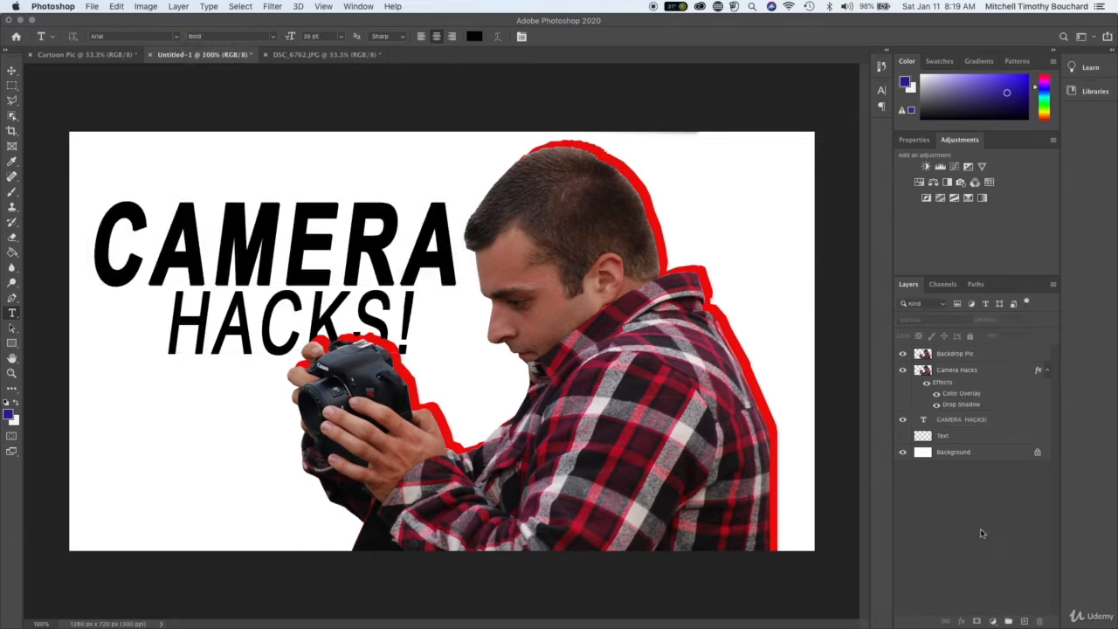
- Add a new layer directly above the locked white Background and name it Background
{"action": "left_click", "coordinate": [994, 458]}
{"action": "left_click", "coordinate": [1026, 622]}
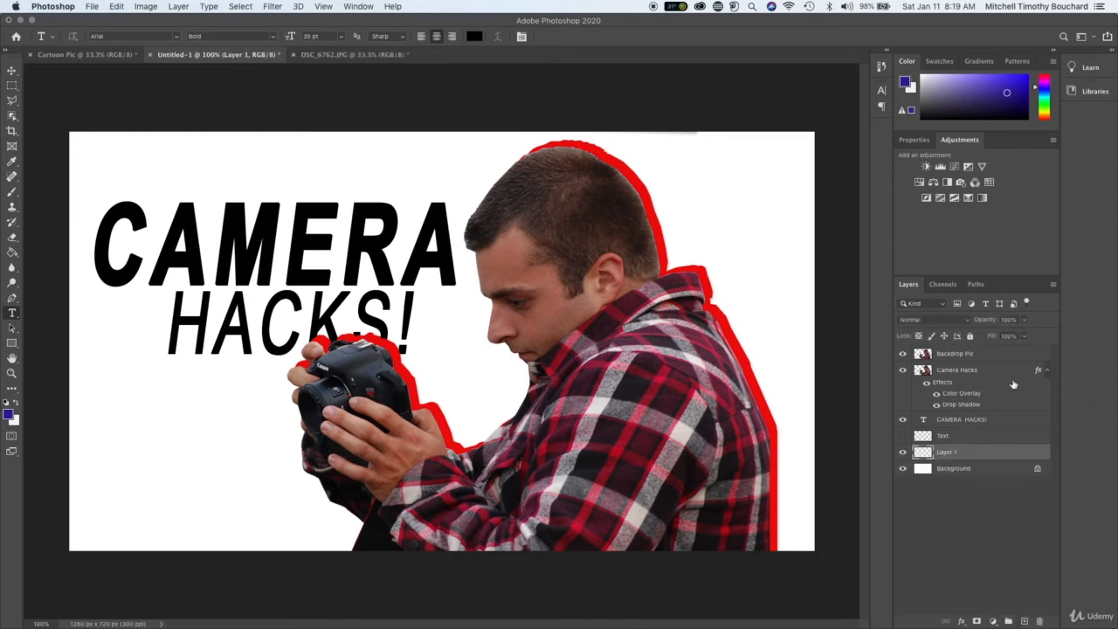
{"action": "type", "text": "Background"}
{"action": "key", "text": "Return"}
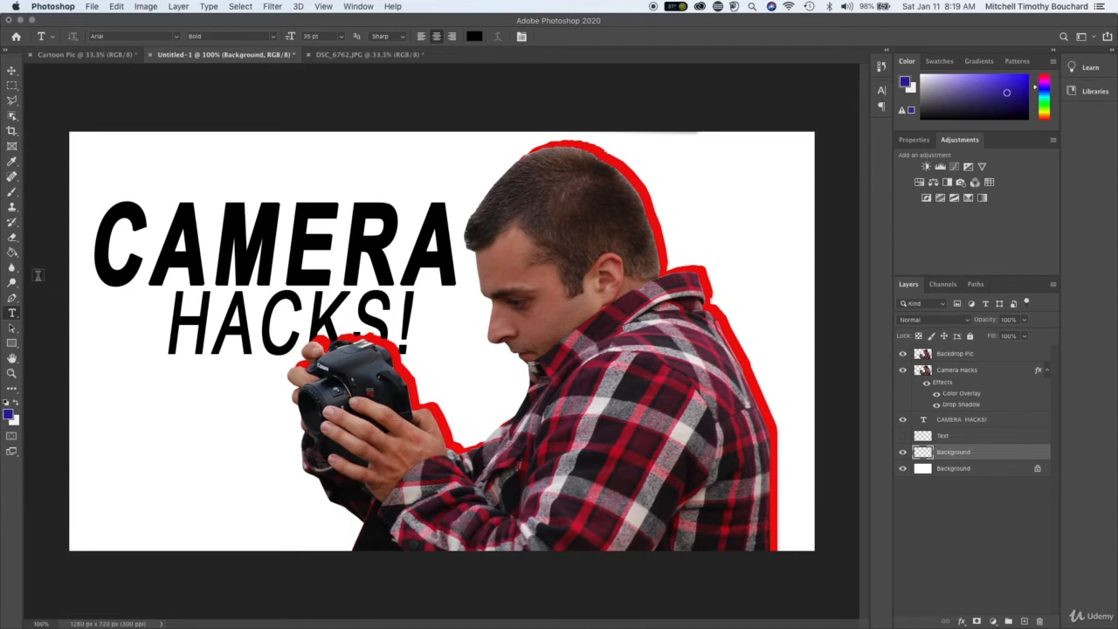
- Set the foreground color to a medium blue and activate the Gradient tool
{"action": "left_click", "coordinate": [11, 416]}
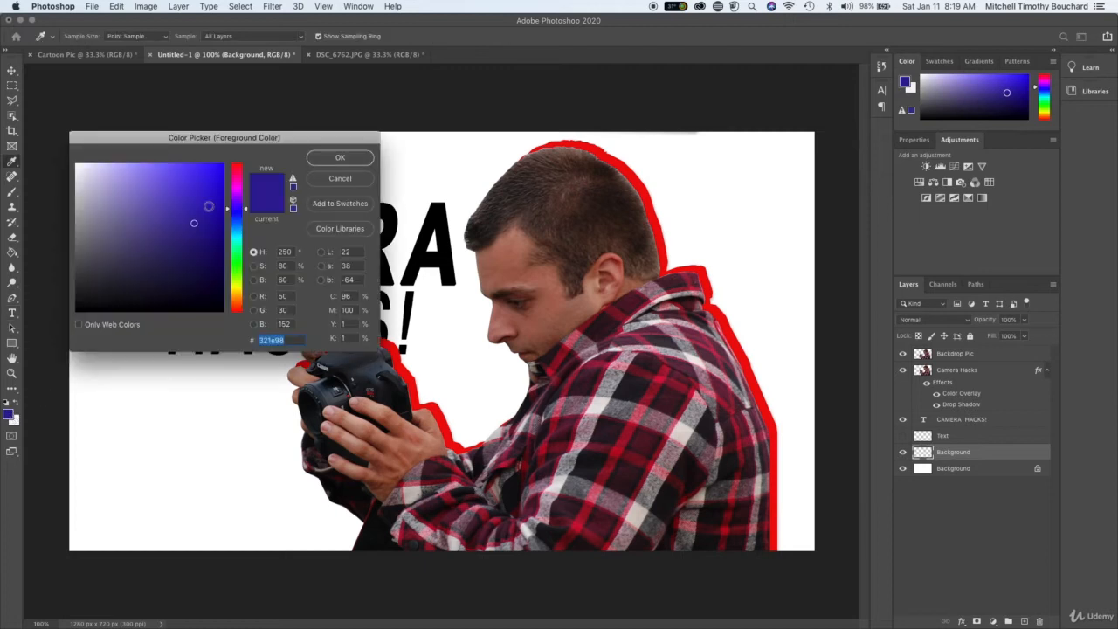
{"action": "left_click", "coordinate": [187, 188]}
{"action": "left_click", "coordinate": [175, 186]}
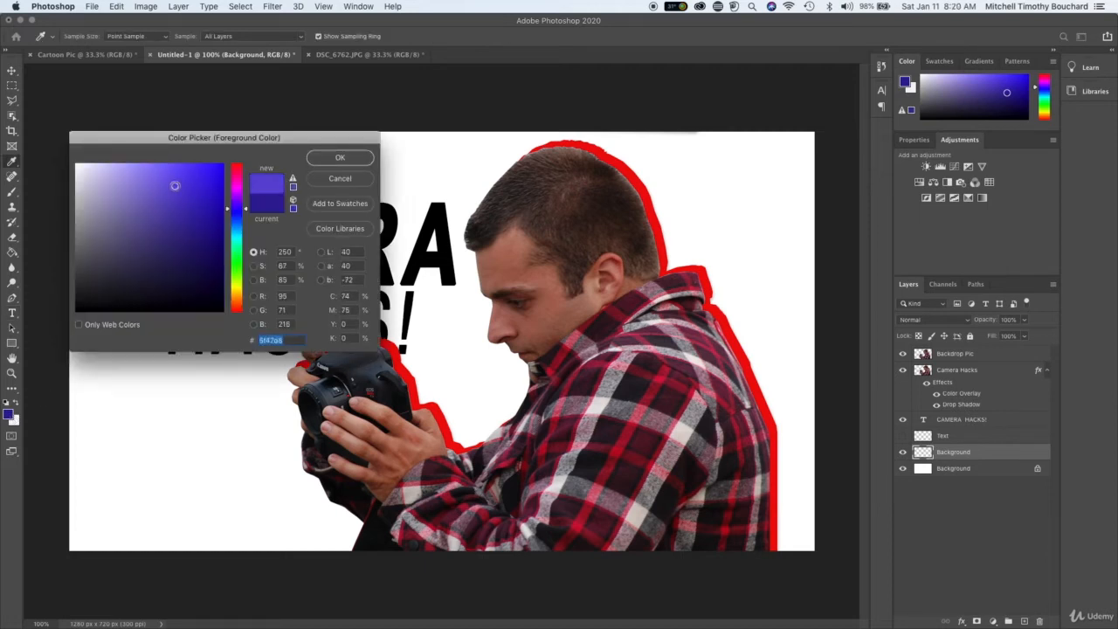
{"action": "mouse_move", "coordinate": [175, 185]}
{"action": "left_mouse_down"}
{"action": "mouse_move", "coordinate": [204, 178]}
{"action": "mouse_move", "coordinate": [169, 191]}
{"action": "left_mouse_up"}
{"action": "left_click_drag", "start_coordinate": [239, 207], "coordinate": [243, 219]}
{"action": "left_click", "coordinate": [365, 156]}
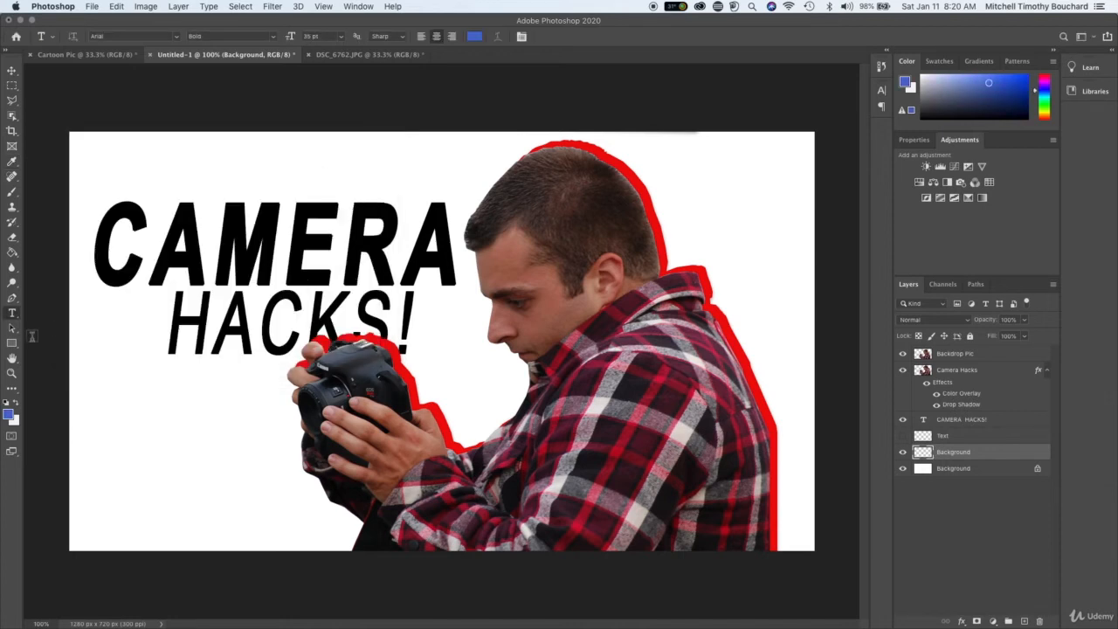
{"action": "left_click", "coordinate": [12, 253]}
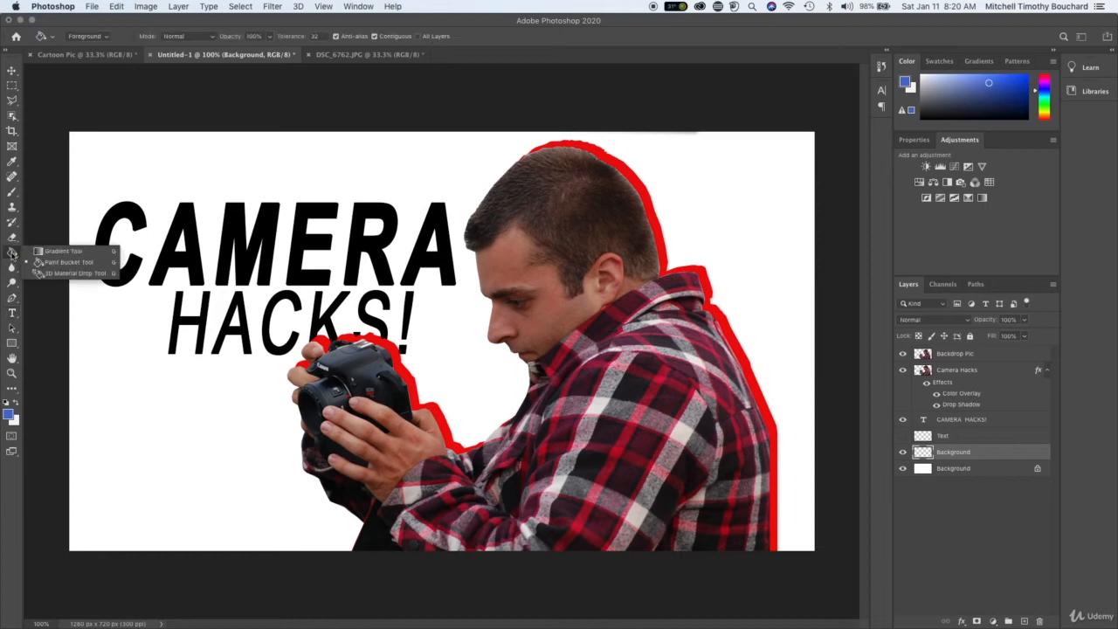
{"action": "left_click", "coordinate": [55, 256]}
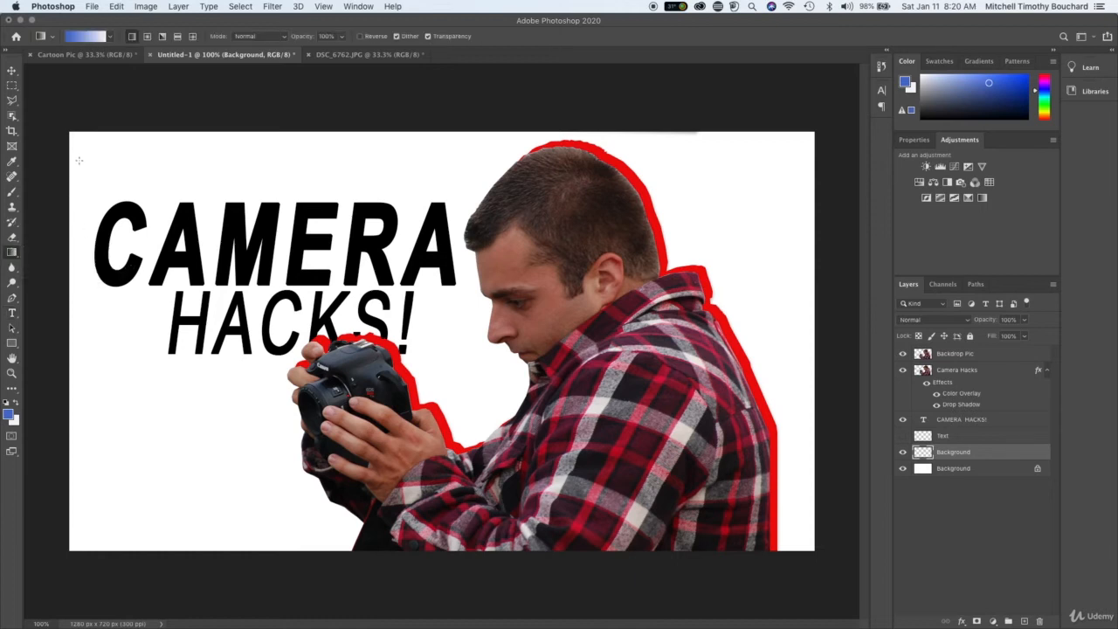
- Try several diagonal blue-to-white gradients across the canvas on the new Background layer
{"action": "left_click_drag", "start_coordinate": [90, 136], "coordinate": [858, 576]}
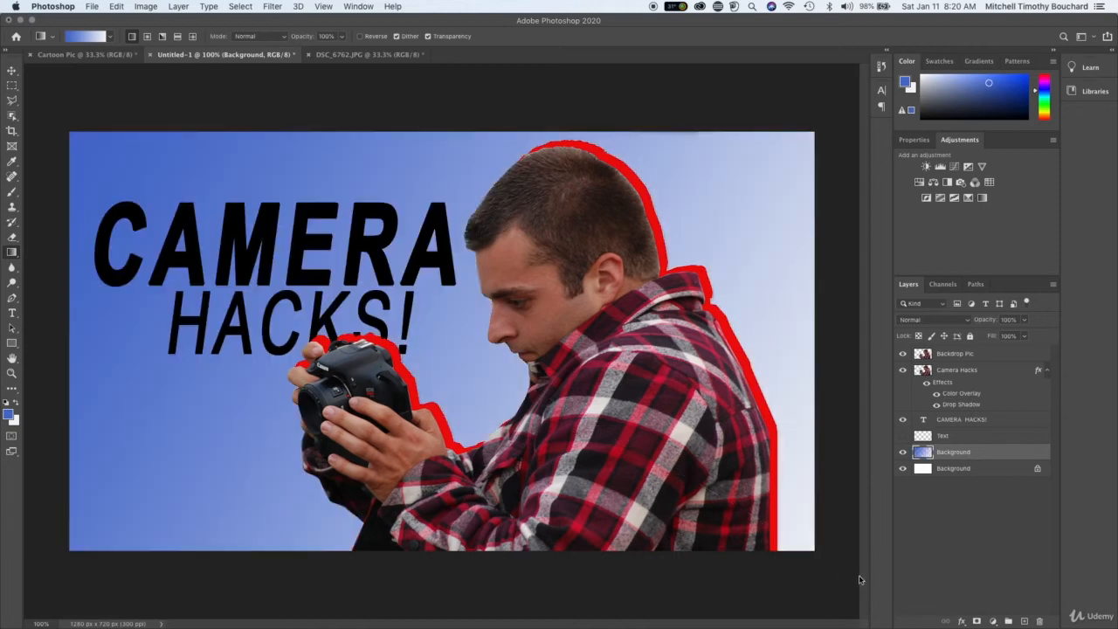
{"action": "left_click_drag", "start_coordinate": [219, 257], "coordinate": [801, 561]}
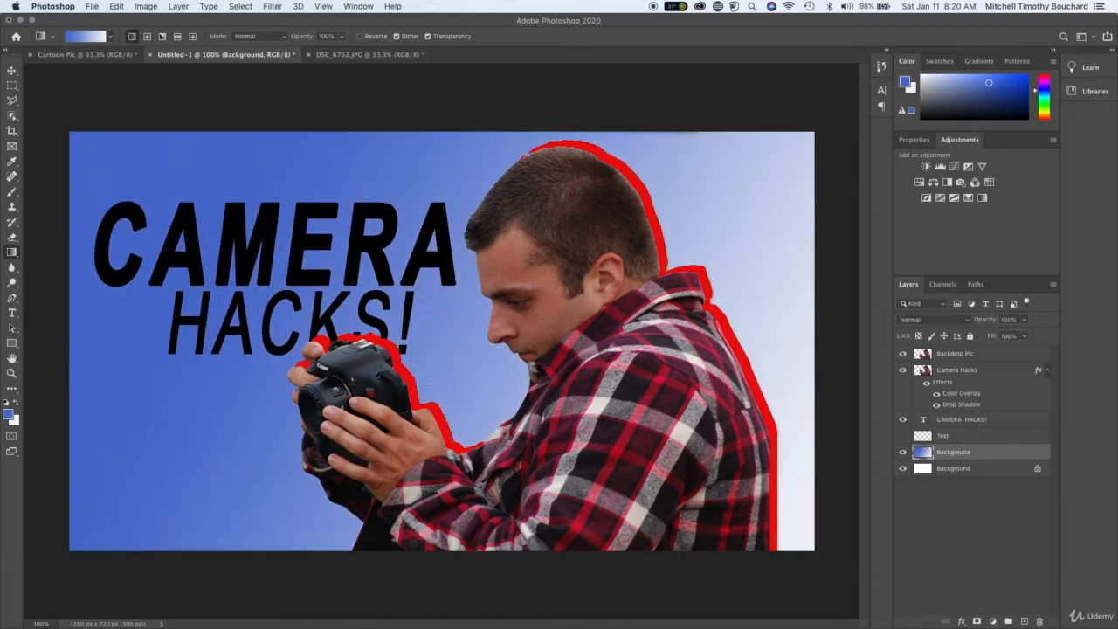
{"action": "left_click_drag", "start_coordinate": [419, 367], "coordinate": [841, 586]}
{"action": "left_click_drag", "start_coordinate": [492, 370], "coordinate": [885, 604]}
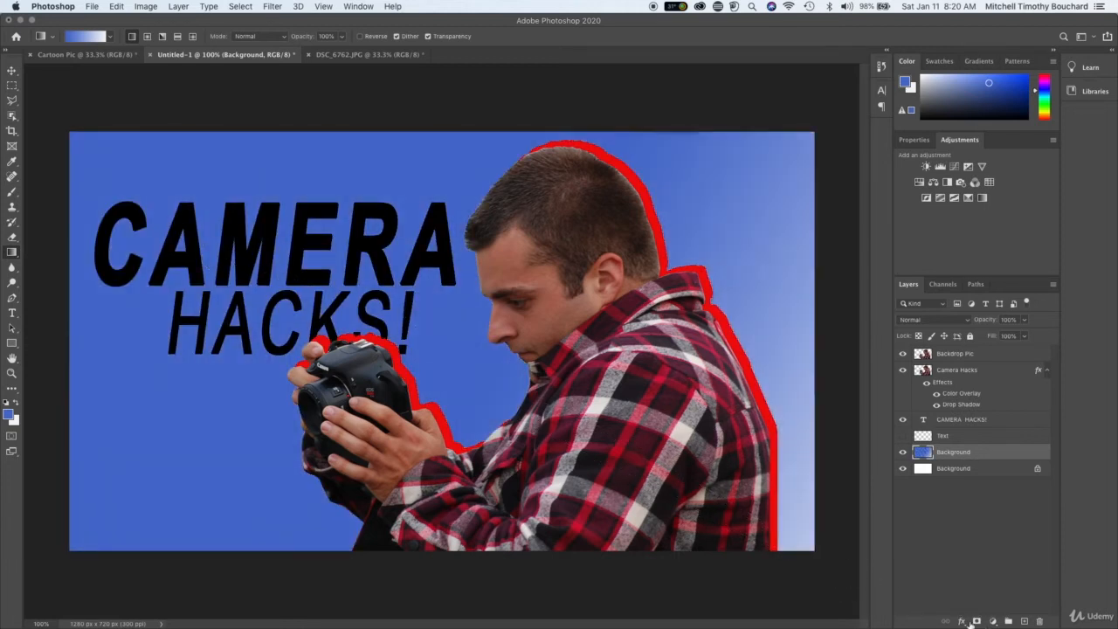
{"action": "left_click_drag", "start_coordinate": [203, 109], "coordinate": [955, 620]}
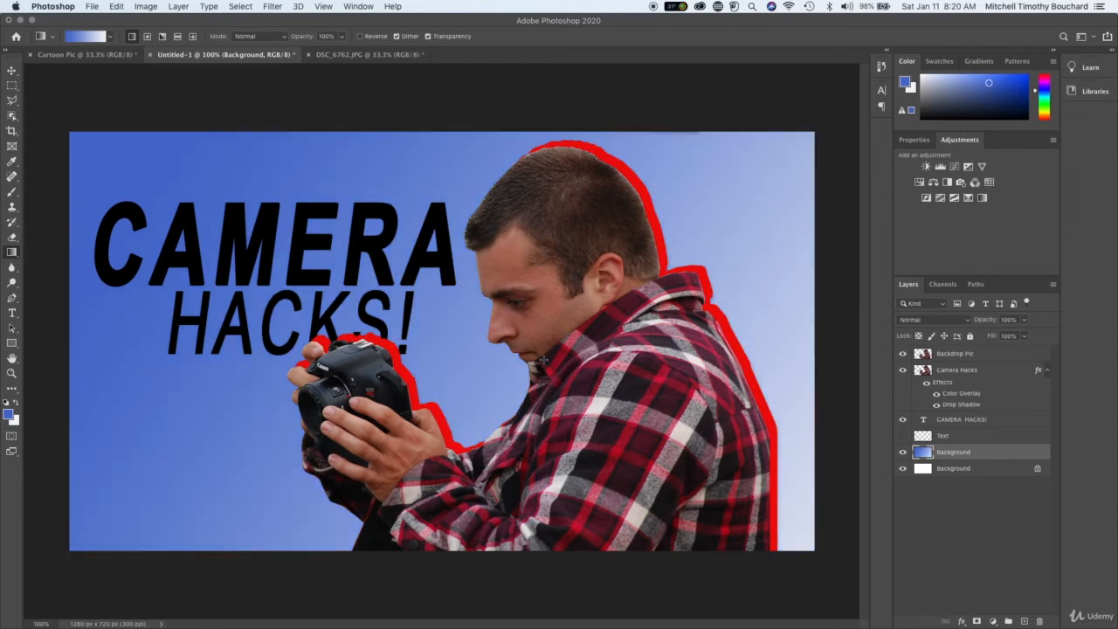
{"action": "left_click_drag", "start_coordinate": [567, 383], "coordinate": [735, 494]}
{"action": "left_click_drag", "start_coordinate": [564, 410], "coordinate": [1023, 613]}
{"action": "left_click", "coordinate": [1008, 496]}
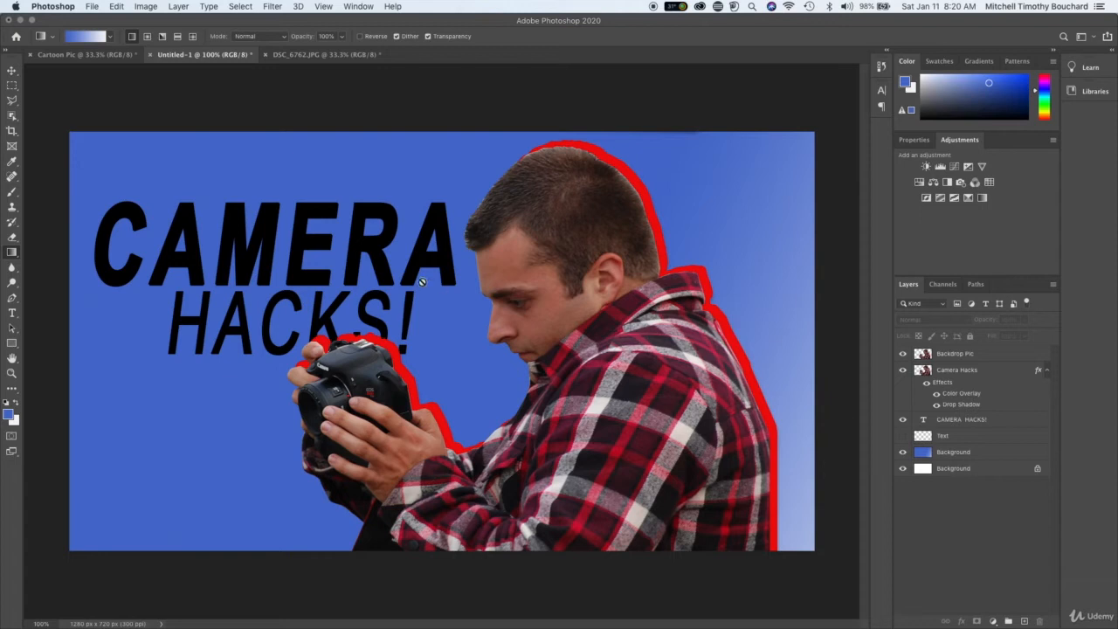
- Swap the foreground and background colors, then change the new foreground color to a dark navy blue
{"action": "left_click", "coordinate": [15, 405]}
{"action": "left_click", "coordinate": [10, 416]}
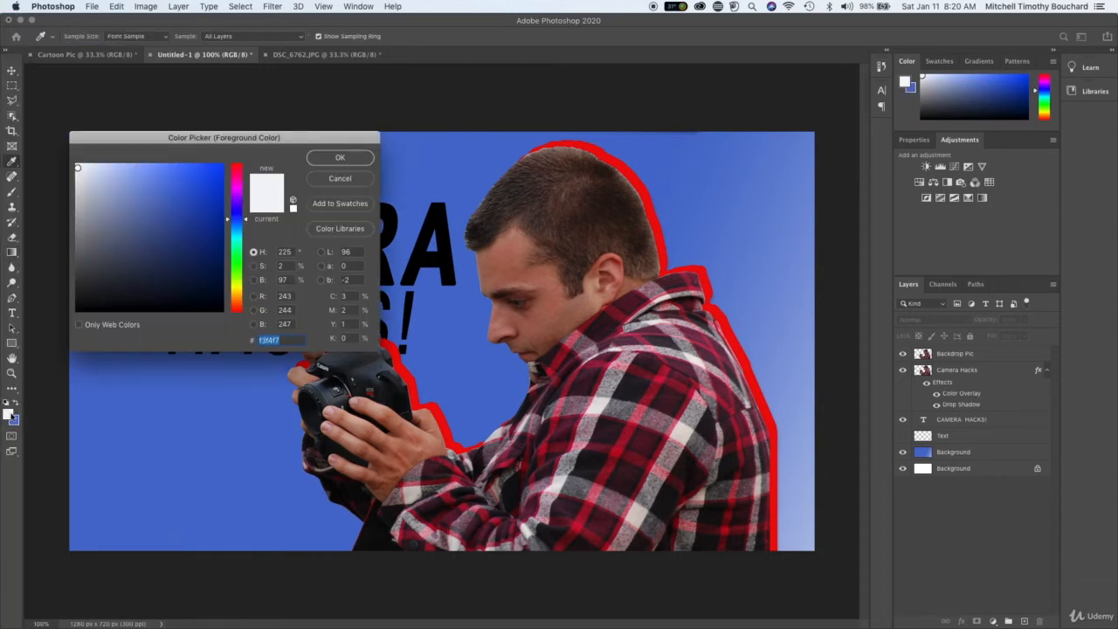
{"action": "left_click", "coordinate": [208, 245]}
{"action": "left_click", "coordinate": [340, 157]}
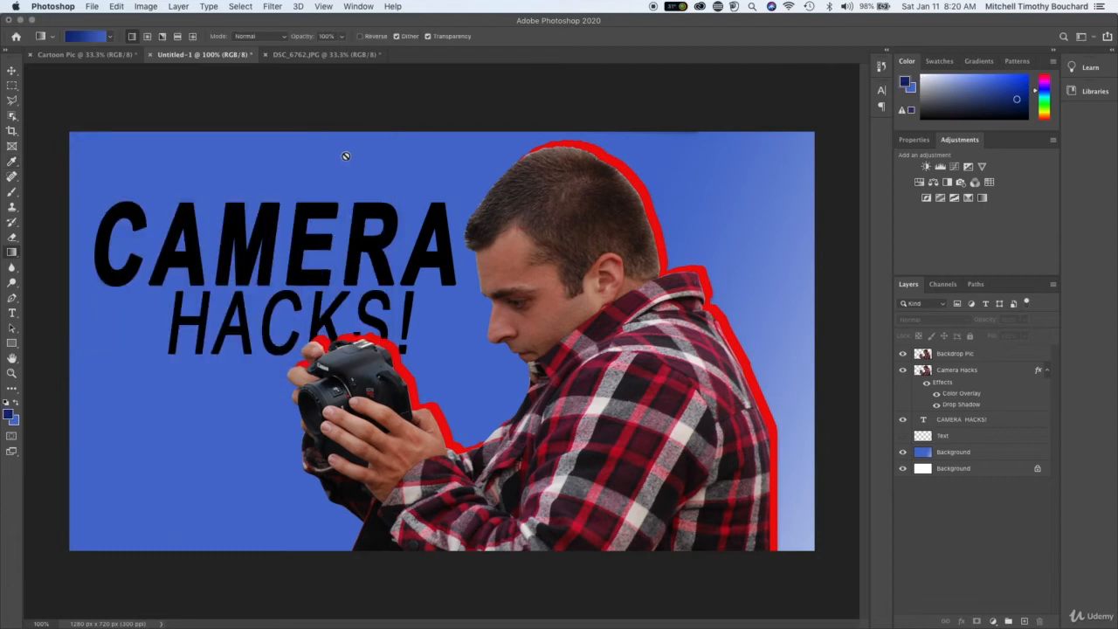
- Fill the new Background layer with a diagonal gradient running from navy at the title to medium blue behind the man's shoulder
{"action": "left_click", "coordinate": [228, 181]}
{"action": "left_click", "coordinate": [636, 214]}
{"action": "left_click", "coordinate": [1007, 453]}
{"action": "left_click_drag", "start_coordinate": [168, 159], "coordinate": [606, 498]}
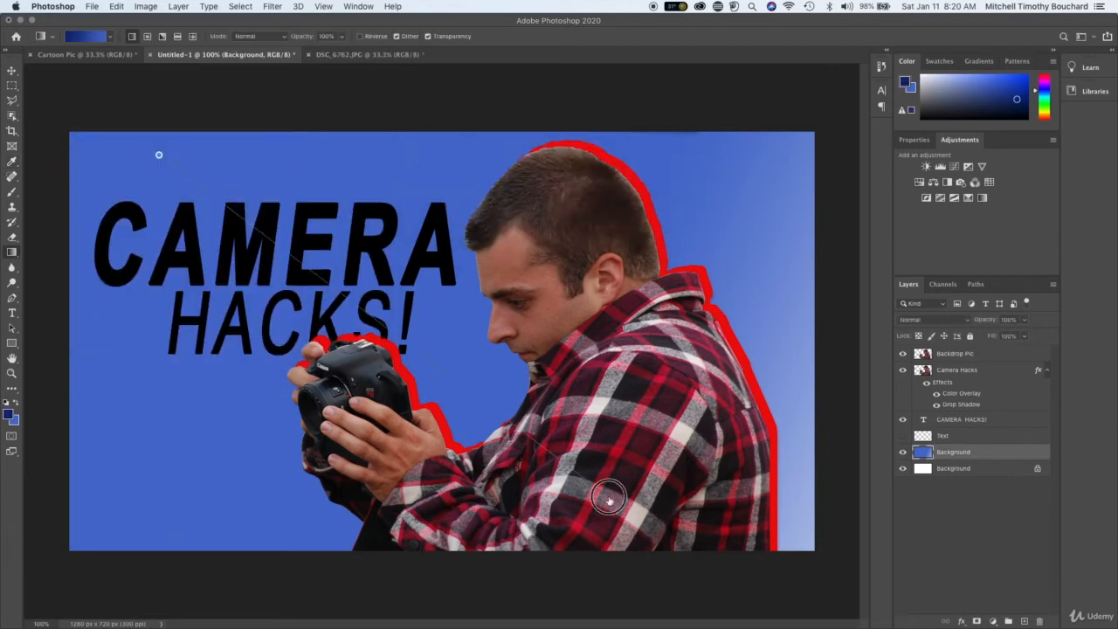
{"action": "left_click_drag", "start_coordinate": [486, 324], "coordinate": [1029, 618]}
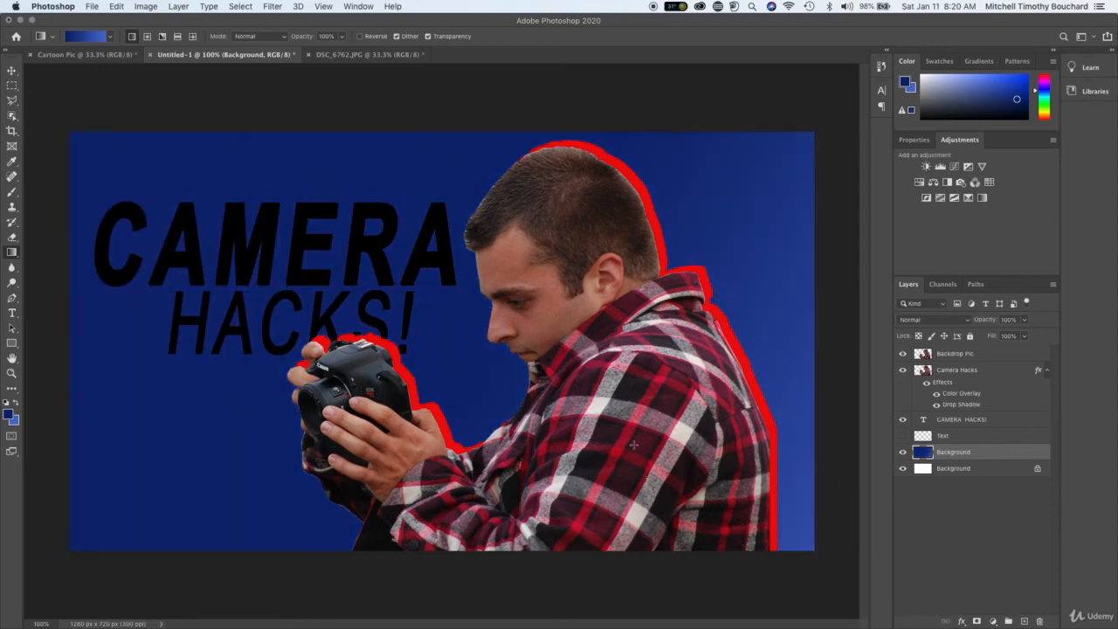
{"action": "left_click_drag", "start_coordinate": [229, 234], "coordinate": [739, 458]}
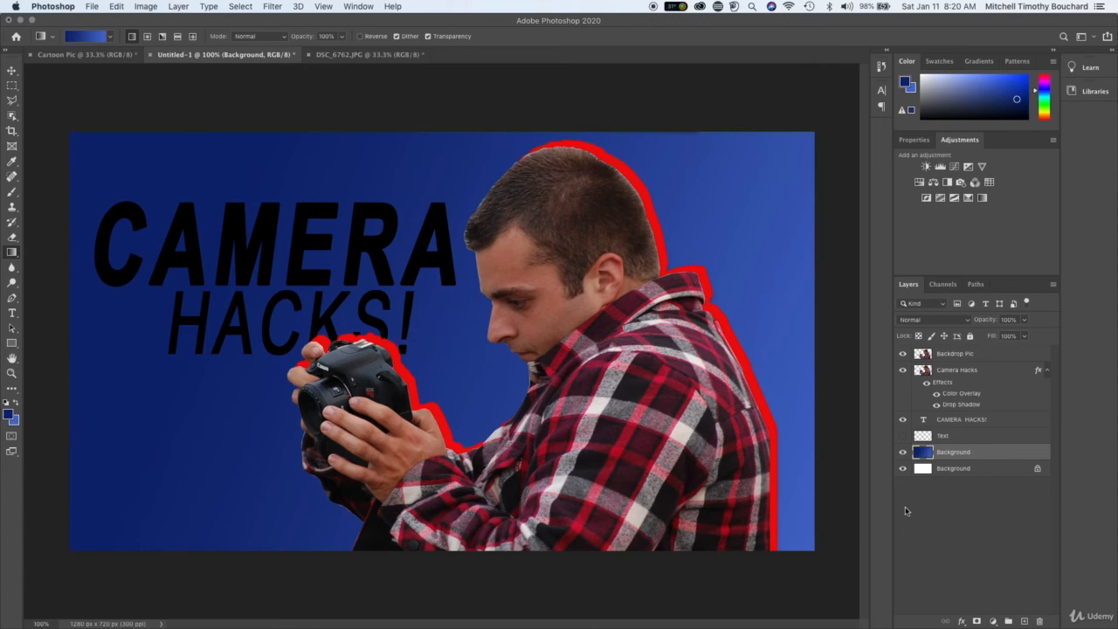
{"action": "left_click", "coordinate": [1007, 516]}
- Recolor both lines of the CAMERA HACKS! title to white (#ffffff) and commit the text
{"action": "left_click", "coordinate": [974, 423]}
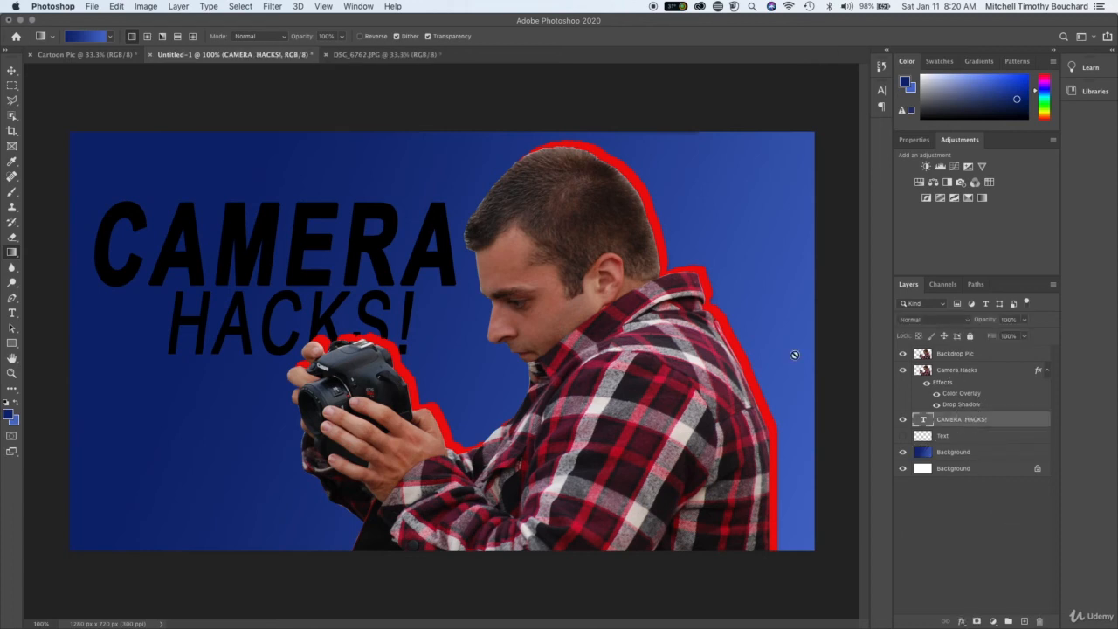
{"action": "left_click", "coordinate": [11, 313]}
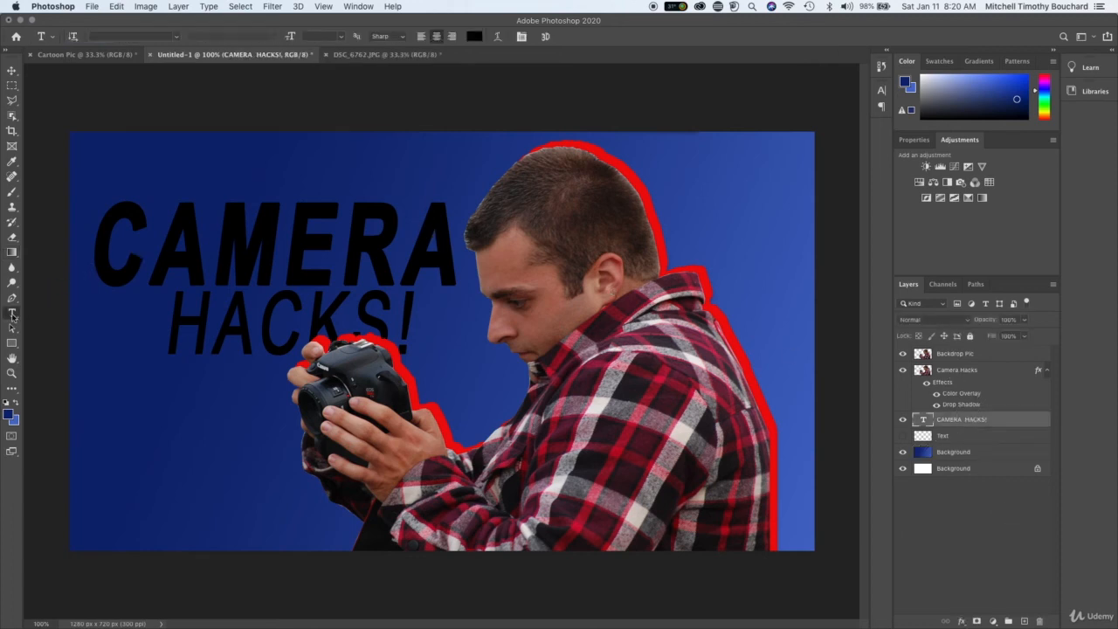
{"action": "double_click", "coordinate": [407, 247]}
{"action": "left_click", "coordinate": [420, 303]}
{"action": "left_click_drag", "start_coordinate": [421, 317], "coordinate": [93, 216]}
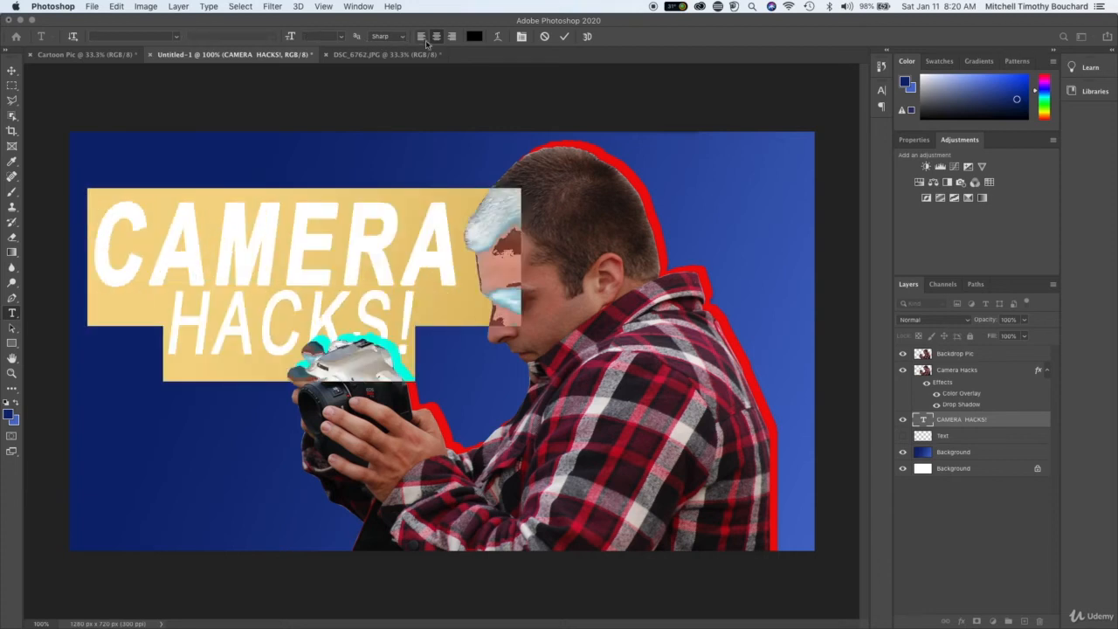
{"action": "left_click", "coordinate": [474, 36]}
{"action": "left_click_drag", "start_coordinate": [148, 183], "coordinate": [74, 161]}
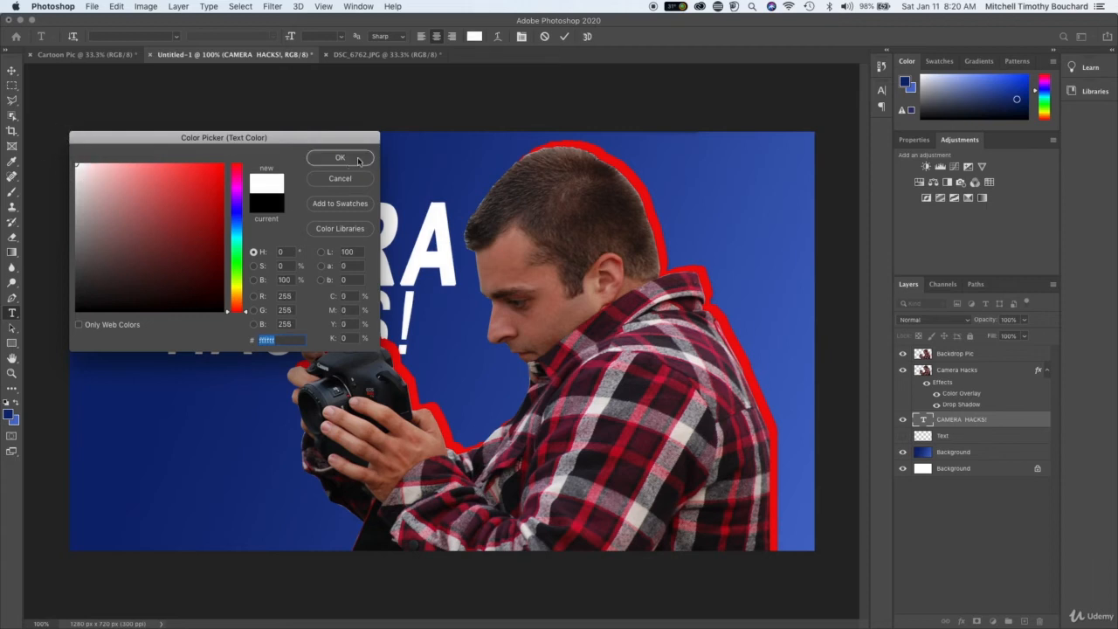
{"action": "left_click", "coordinate": [340, 157]}
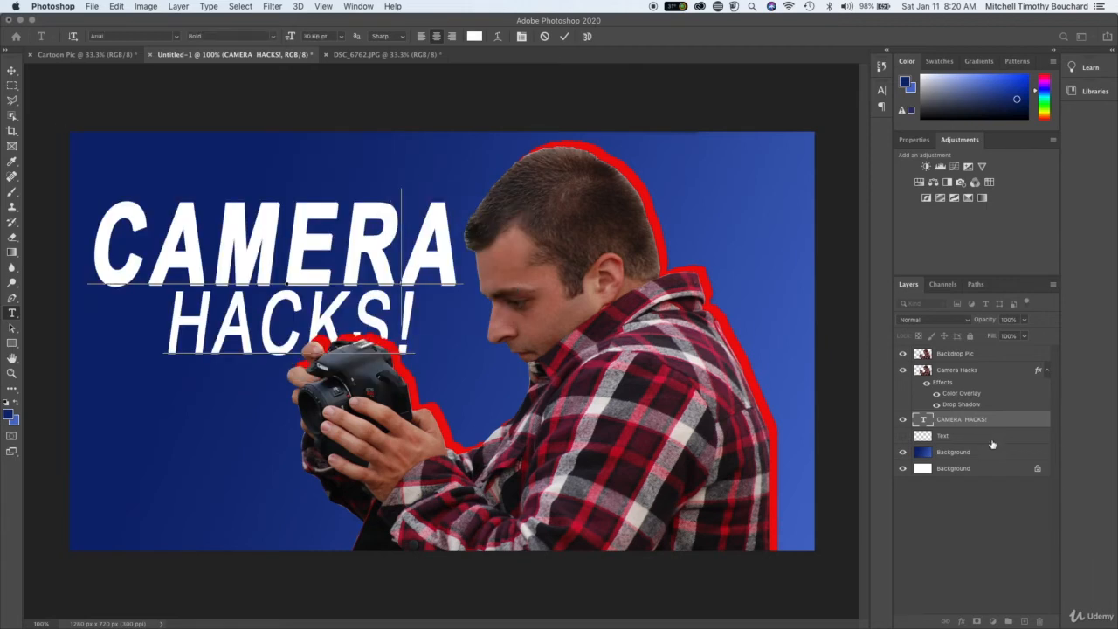
{"action": "left_click", "coordinate": [1028, 422]}
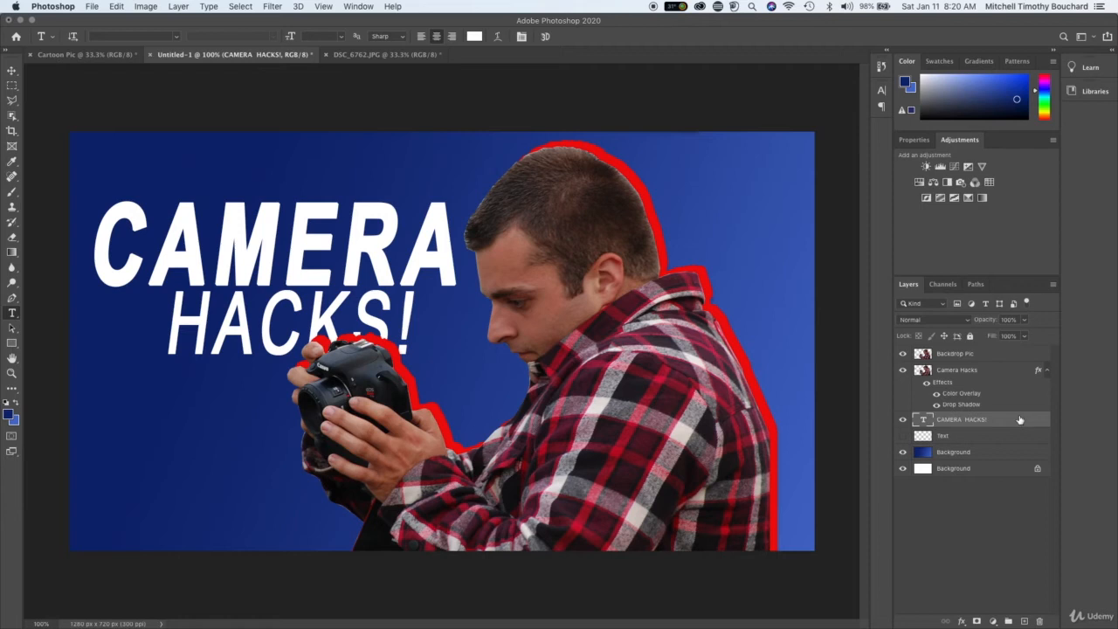
- Add a Drop Shadow layer style to the CAMERA HACKS! title, adjusting its shadow settings
{"action": "double_click", "coordinate": [1019, 420]}
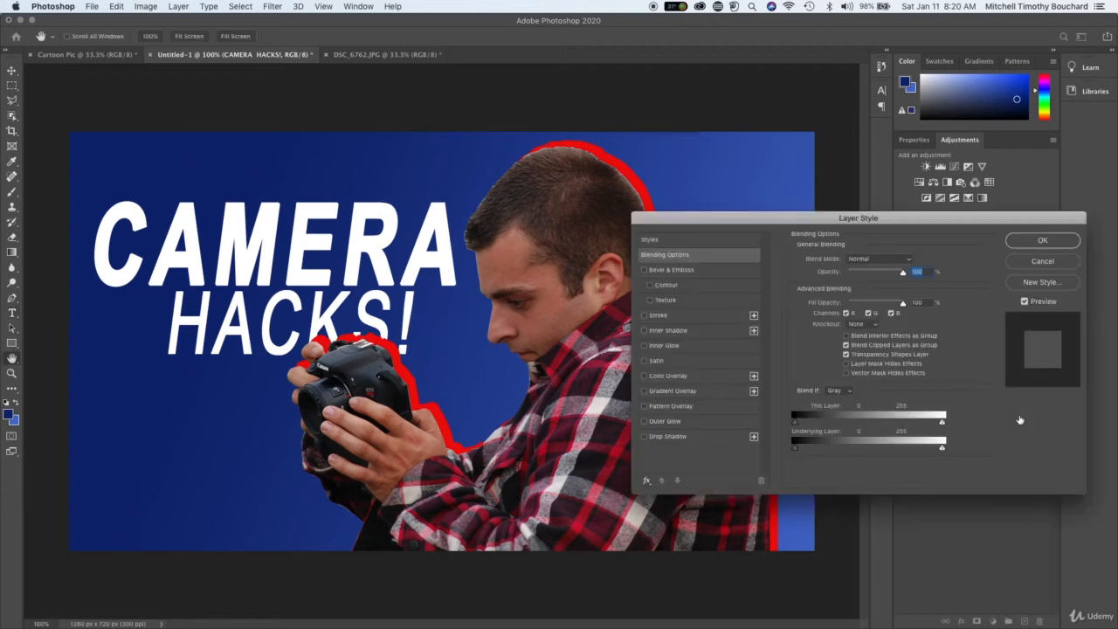
{"action": "left_click", "coordinate": [666, 437]}
{"action": "left_click_drag", "start_coordinate": [842, 315], "coordinate": [834, 336]}
{"action": "mouse_move", "coordinate": [852, 278]}
{"action": "left_mouse_down"}
{"action": "mouse_move", "coordinate": [874, 277]}
{"action": "mouse_move", "coordinate": [852, 276]}
{"action": "left_mouse_up"}
{"action": "left_click", "coordinate": [1026, 246]}
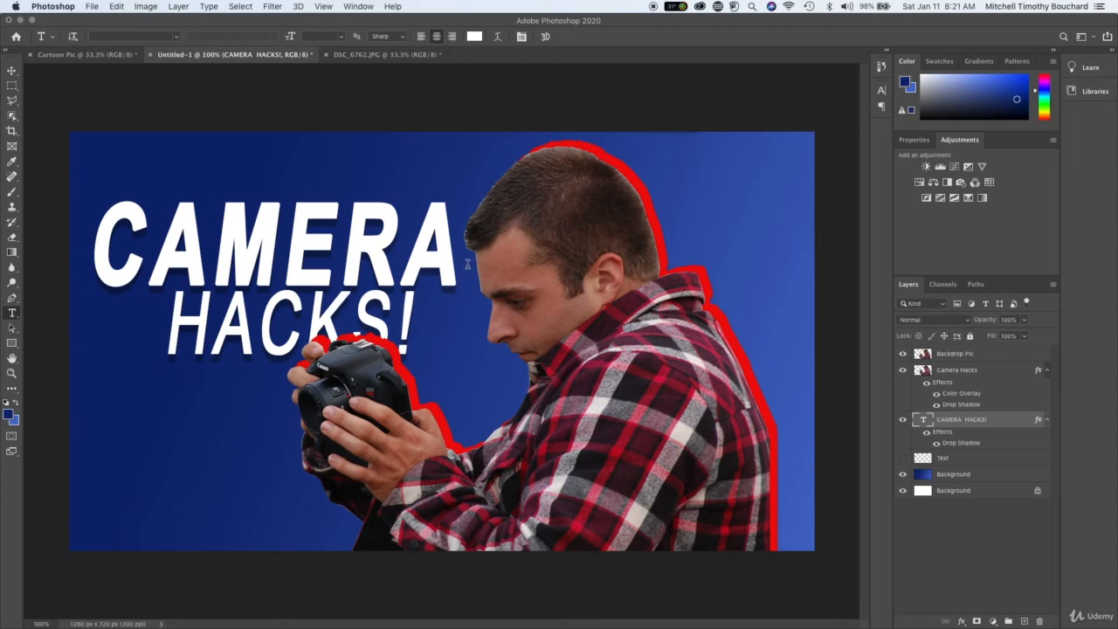
- Toggle the Backdrop Pic and Camera Hacks layers to examine the cut-out edges around the face and camera
{"action": "scroll", "coordinate": [467, 263], "scroll_direction": "up", "scroll_amount": 5}
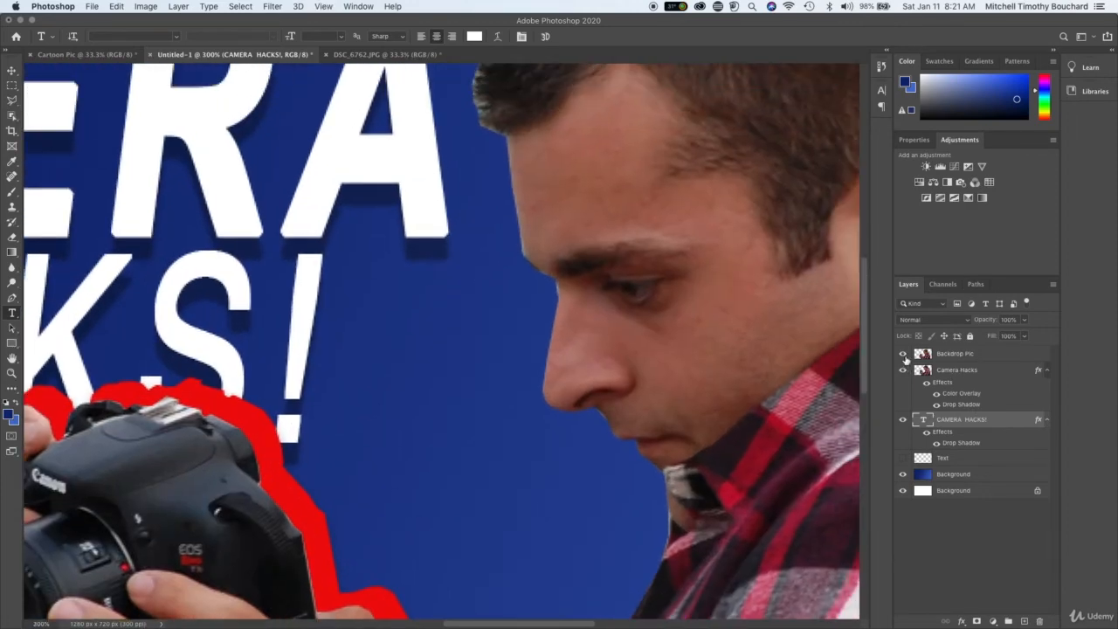
{"action": "left_click", "coordinate": [903, 353]}
{"action": "left_click", "coordinate": [903, 354]}
{"action": "left_click", "coordinate": [904, 369]}
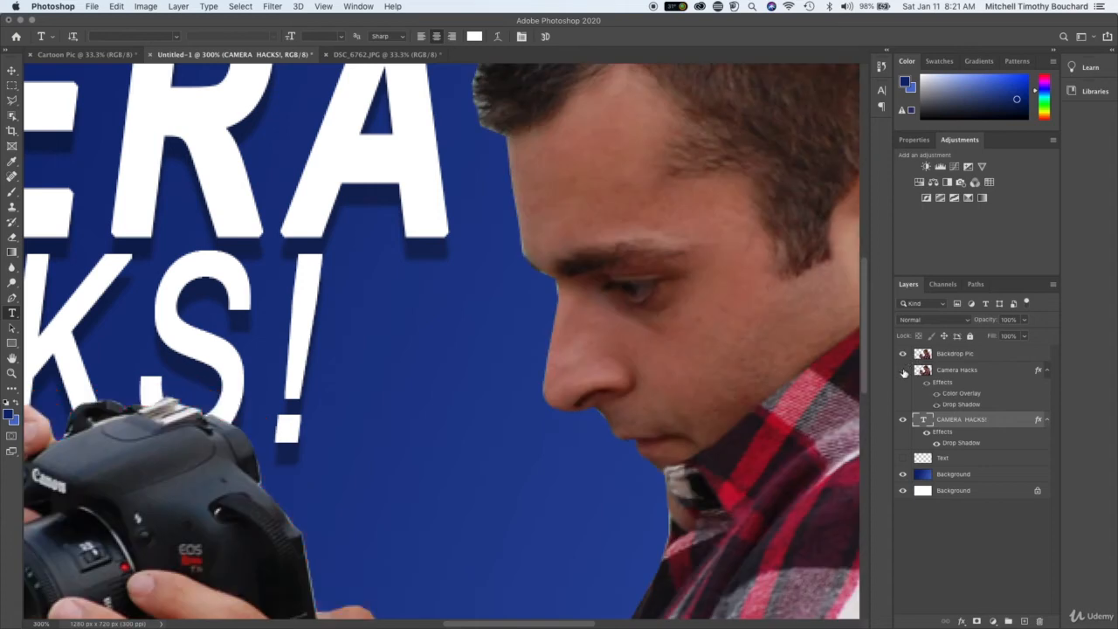
{"action": "left_click", "coordinate": [903, 370]}
{"action": "left_click", "coordinate": [902, 354]}
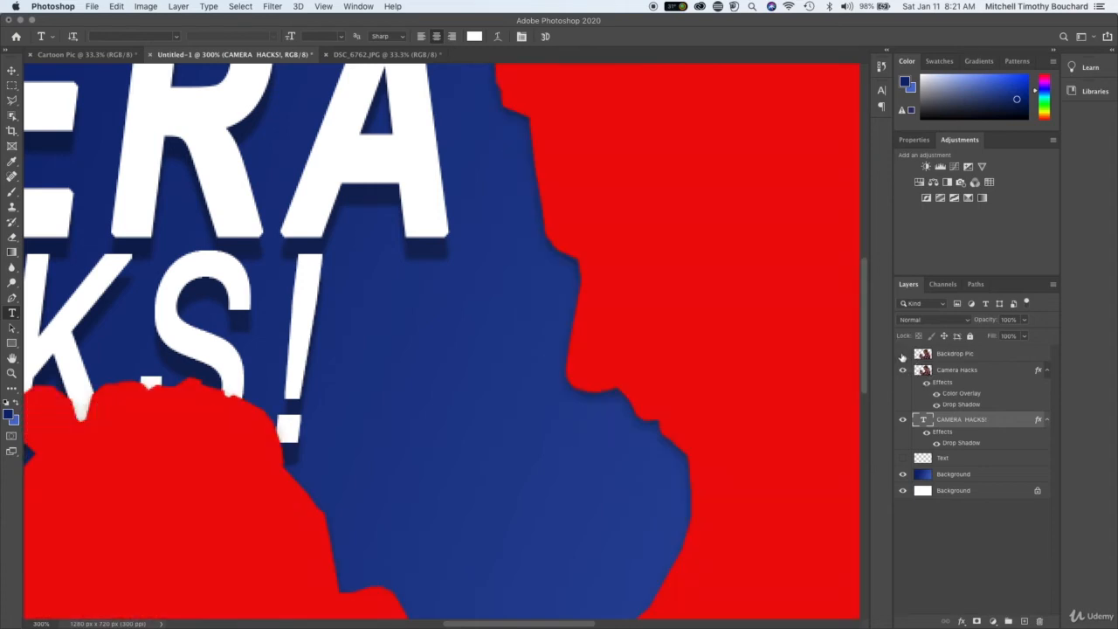
{"action": "left_click", "coordinate": [903, 354]}
- Hide the Camera Hacks outline layer and ready the Eraser on the Backdrop Pic layer at the man's face
{"action": "left_click", "coordinate": [904, 369]}
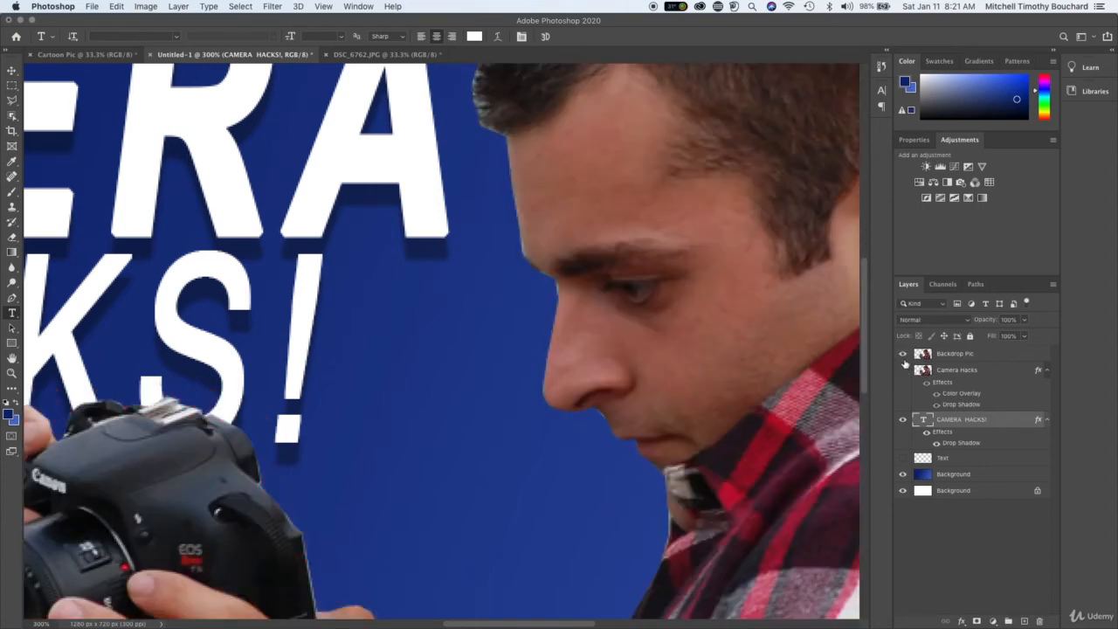
{"action": "left_click", "coordinate": [903, 354]}
{"action": "left_click", "coordinate": [903, 354]}
{"action": "left_click", "coordinate": [941, 354]}
{"action": "scroll", "coordinate": [603, 316], "scroll_direction": "up", "scroll_amount": 3}
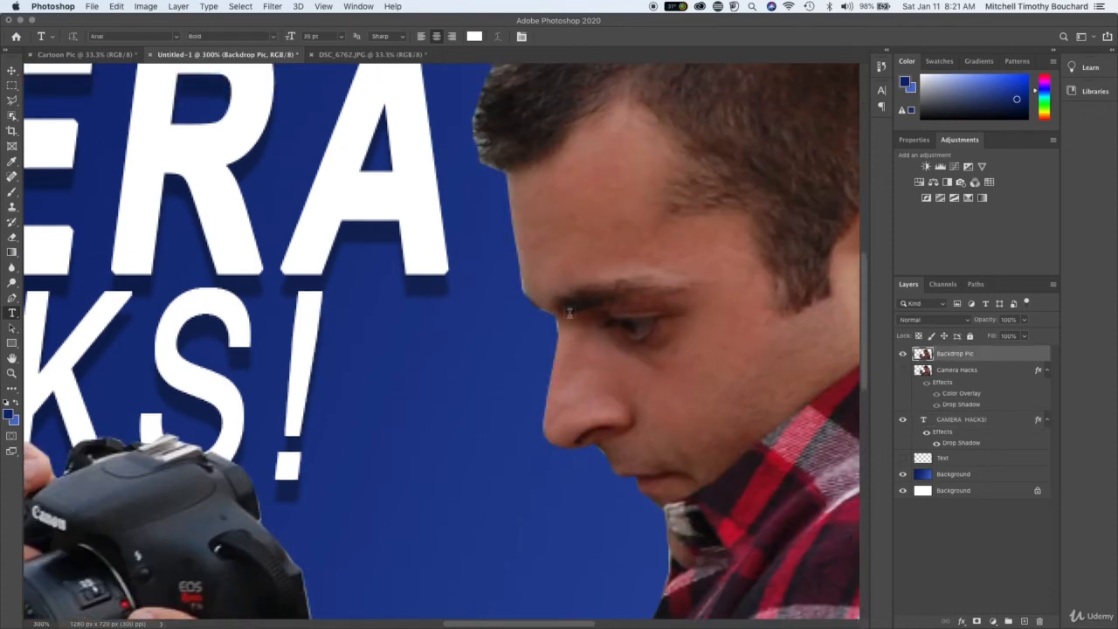
{"action": "key", "text": "super+equal"}
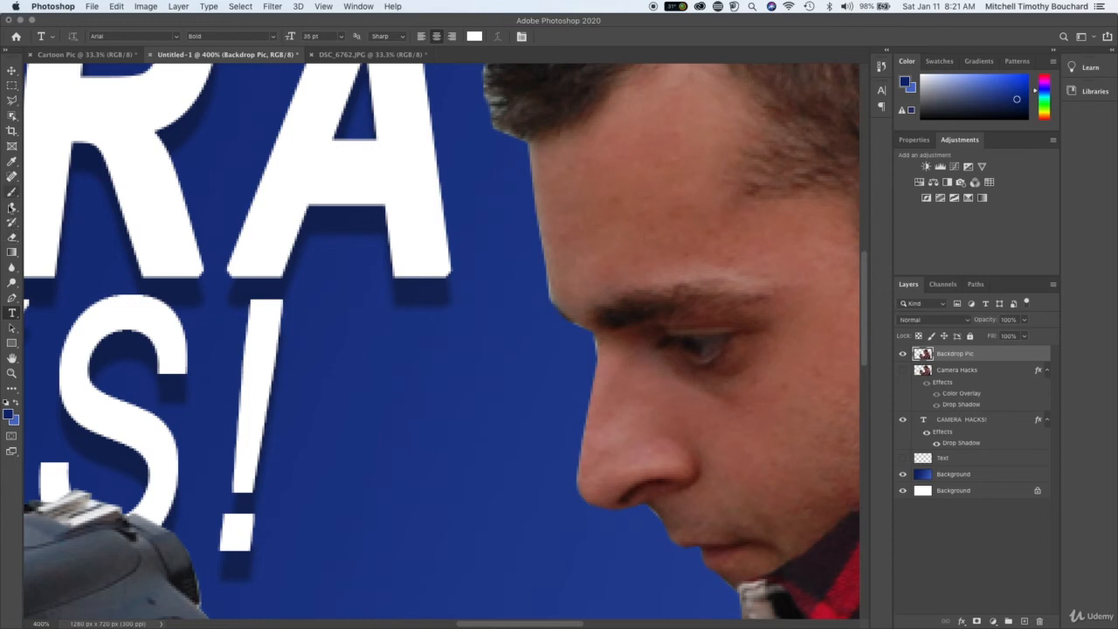
{"action": "left_click", "coordinate": [13, 240]}
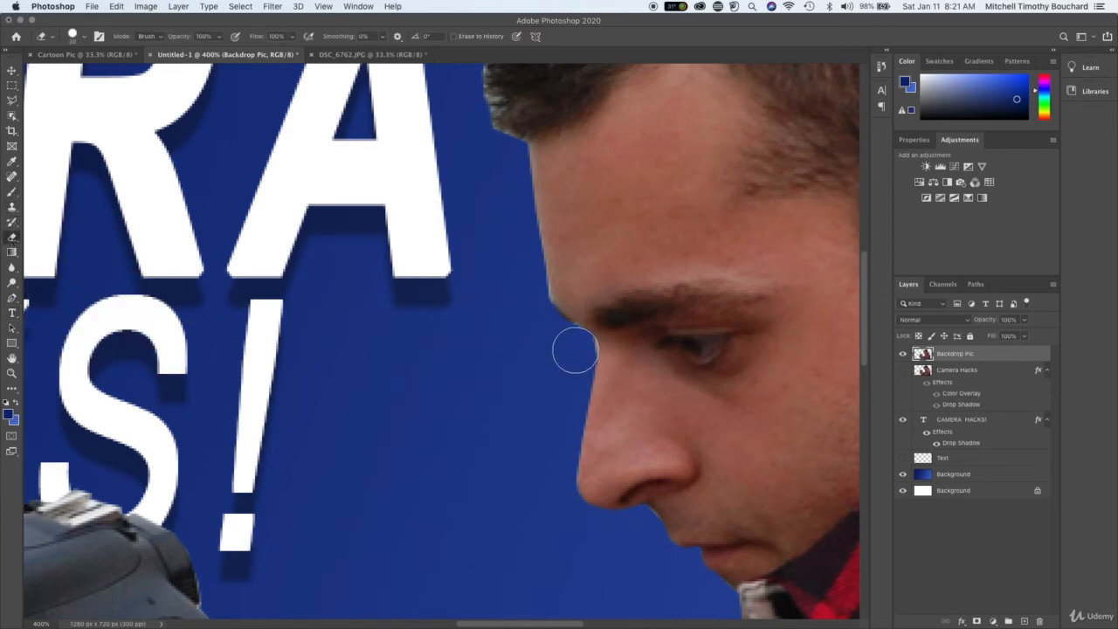
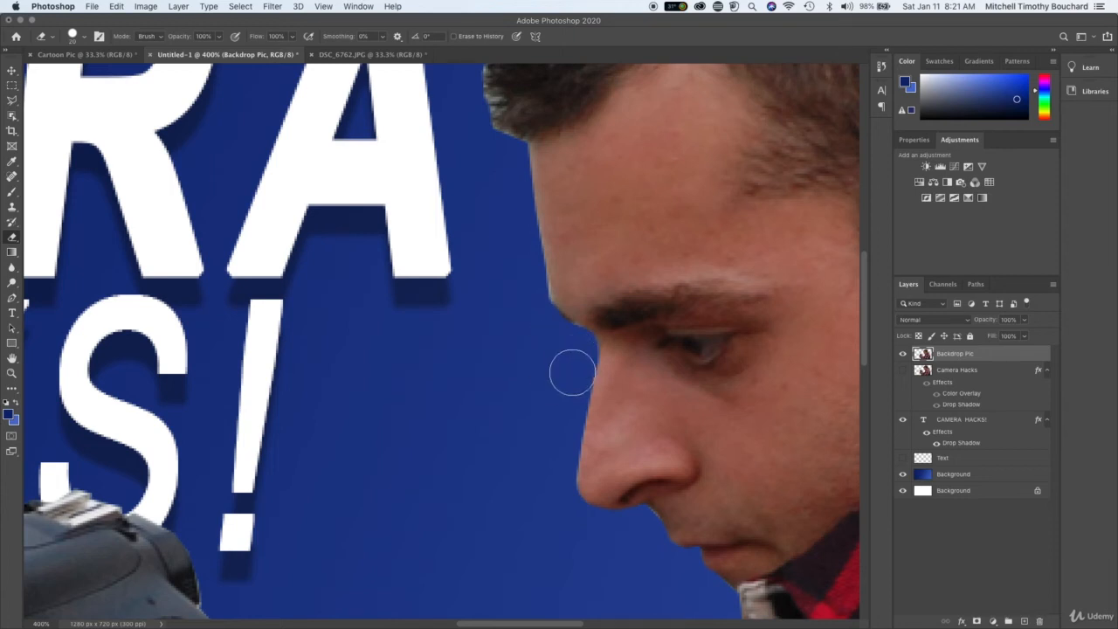
- Try erasing the edge of the man's brow on the Backdrop Pic layer, and undo the erasing
{"action": "left_click", "coordinate": [529, 291]}
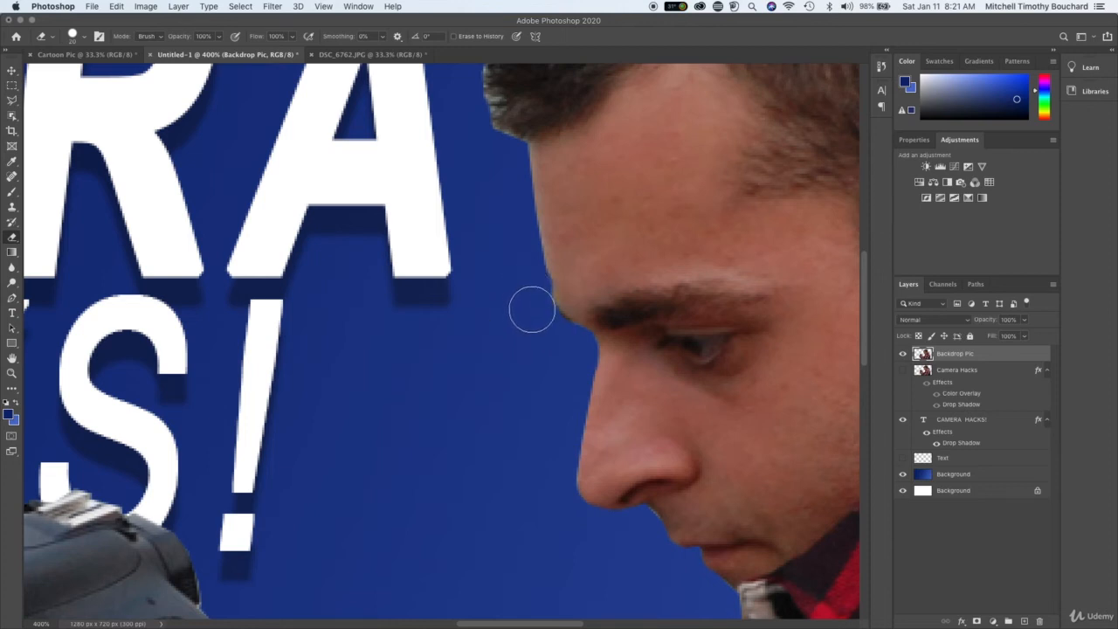
{"action": "key", "text": "super+z"}
{"action": "key", "text": "super+z"}
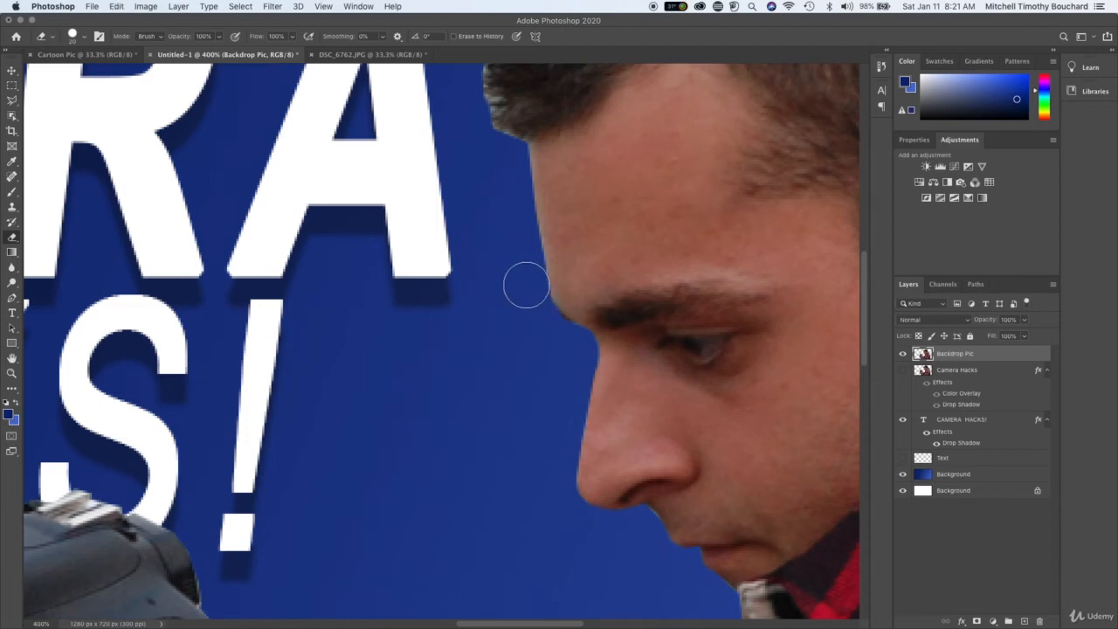
- Reduce the Eraser size to 9 px and erase the light fringe along the man's front hair on the Backdrop Pic layer
{"action": "scroll", "coordinate": [515, 194], "scroll_direction": "up", "scroll_amount": 5}
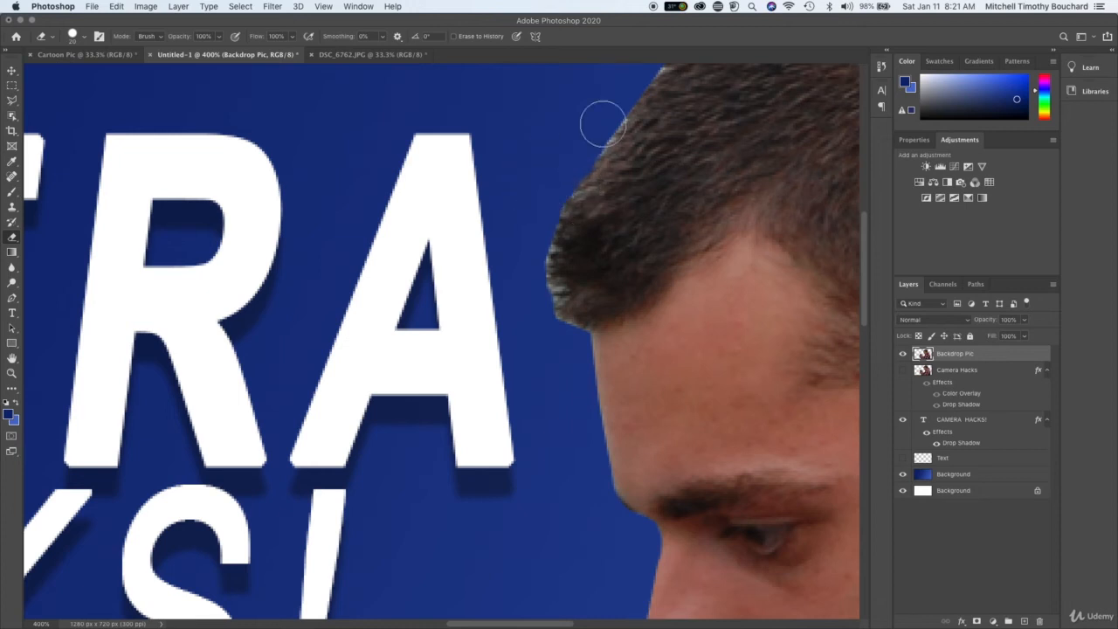
{"action": "right_click", "coordinate": [553, 187]}
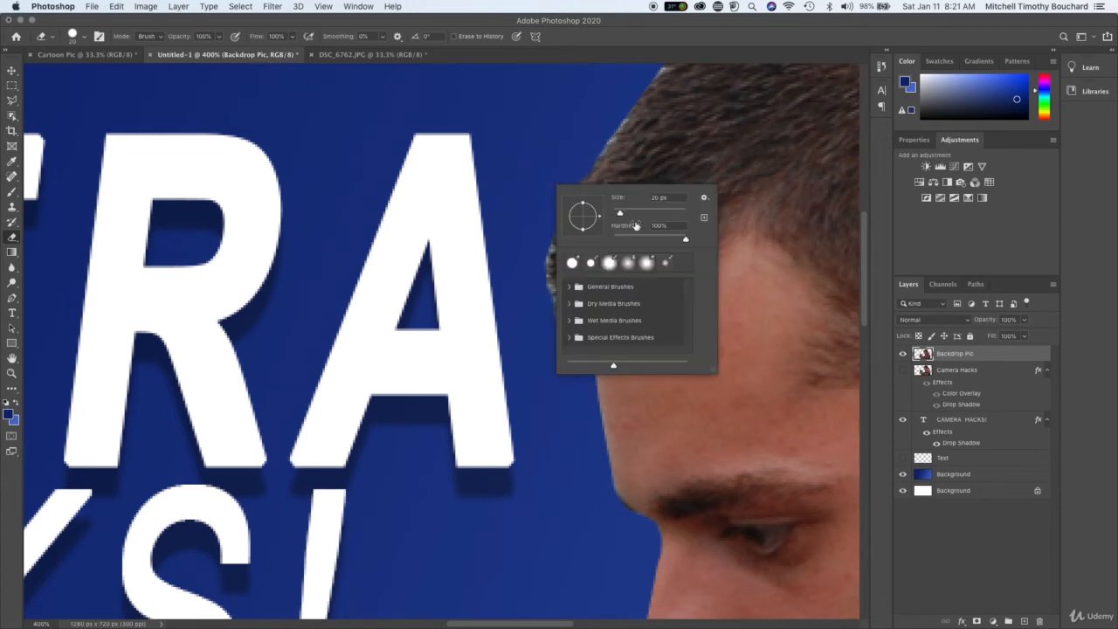
{"action": "left_click_drag", "start_coordinate": [620, 213], "coordinate": [617, 214]}
{"action": "left_click", "coordinate": [611, 102]}
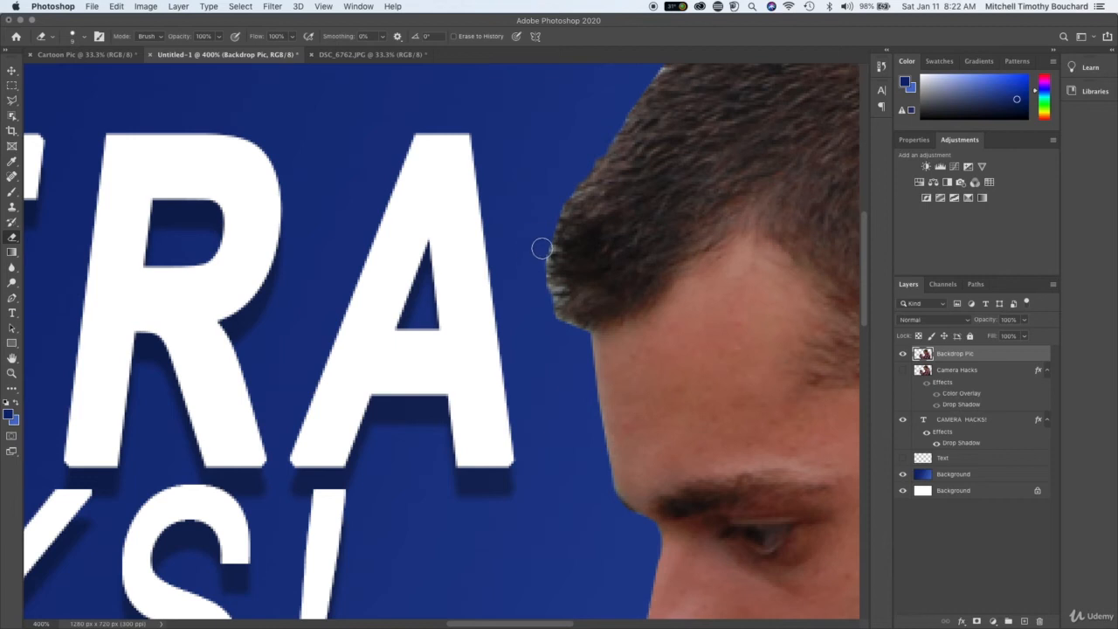
{"action": "left_click_drag", "start_coordinate": [538, 263], "coordinate": [538, 261]}
{"action": "scroll", "coordinate": [544, 297], "scroll_direction": "right", "scroll_amount": 2}
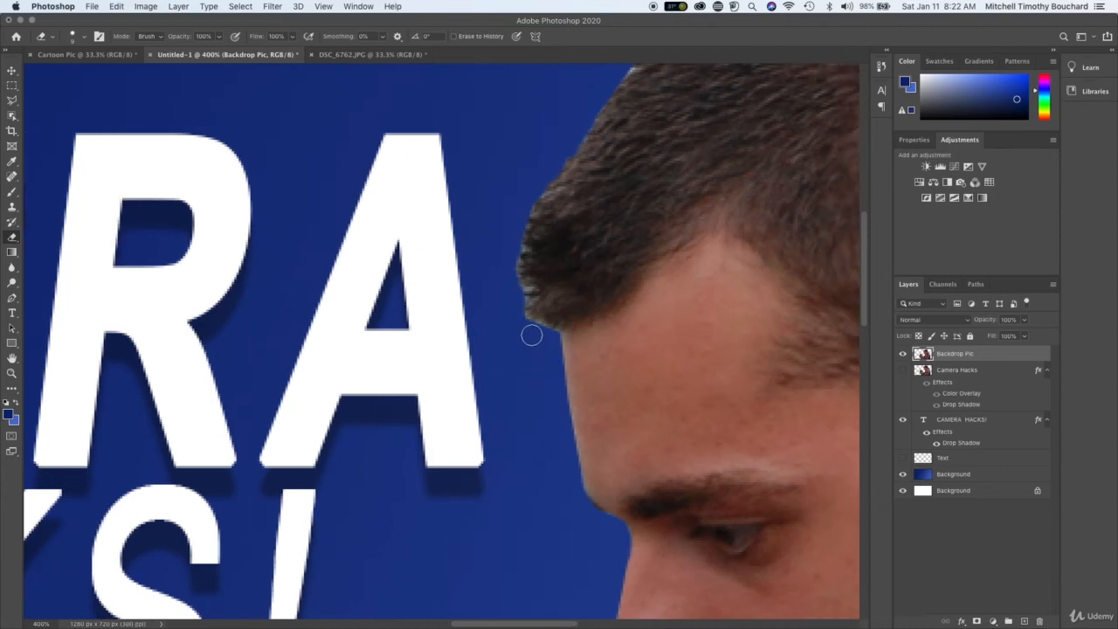
- Erase the light fringe along the man's neck, collar and the chest edge of his plaid shirt
{"action": "scroll", "coordinate": [540, 332], "scroll_direction": "down", "scroll_amount": 10}
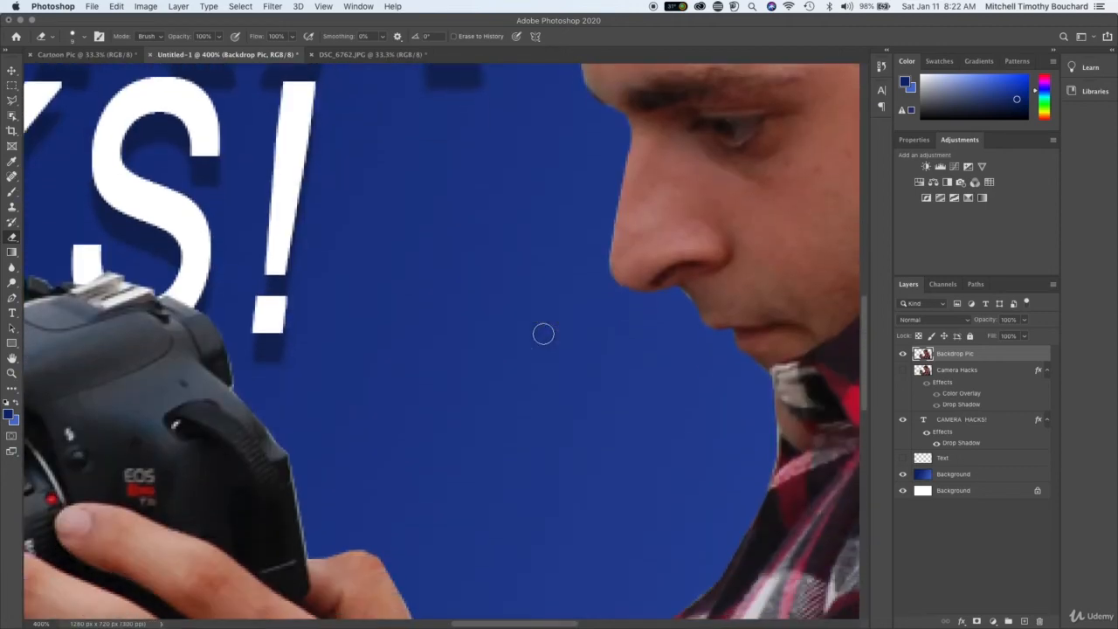
{"action": "scroll", "coordinate": [543, 334], "scroll_direction": "down", "scroll_amount": 2}
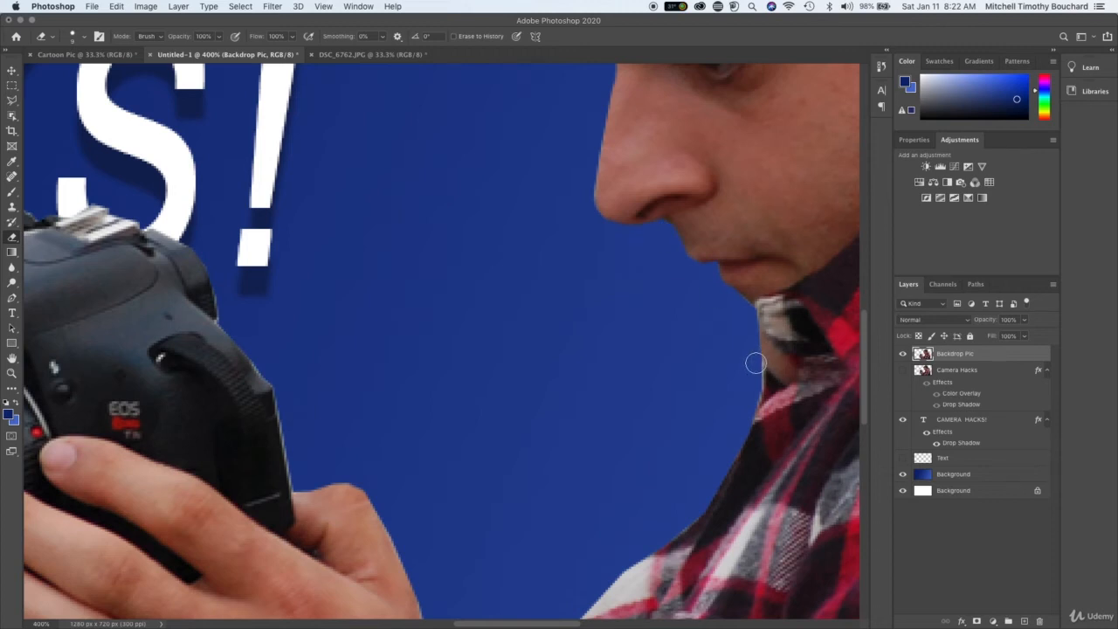
{"action": "left_click_drag", "start_coordinate": [755, 363], "coordinate": [748, 410]}
{"action": "scroll", "coordinate": [664, 456], "scroll_direction": "down", "scroll_amount": 5}
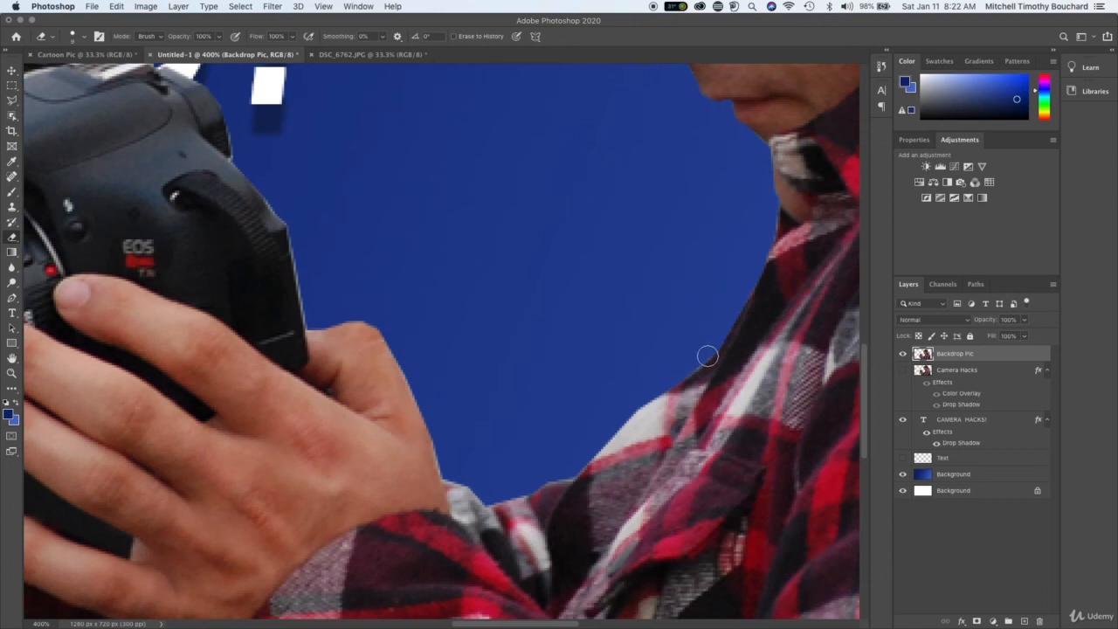
{"action": "left_click_drag", "start_coordinate": [704, 352], "coordinate": [669, 374]}
- Erase the light fringe along the camera's side edge and the back of the hand down to the shirt cuff
{"action": "key", "text": "bracketright"}
{"action": "key", "text": "bracketright"}
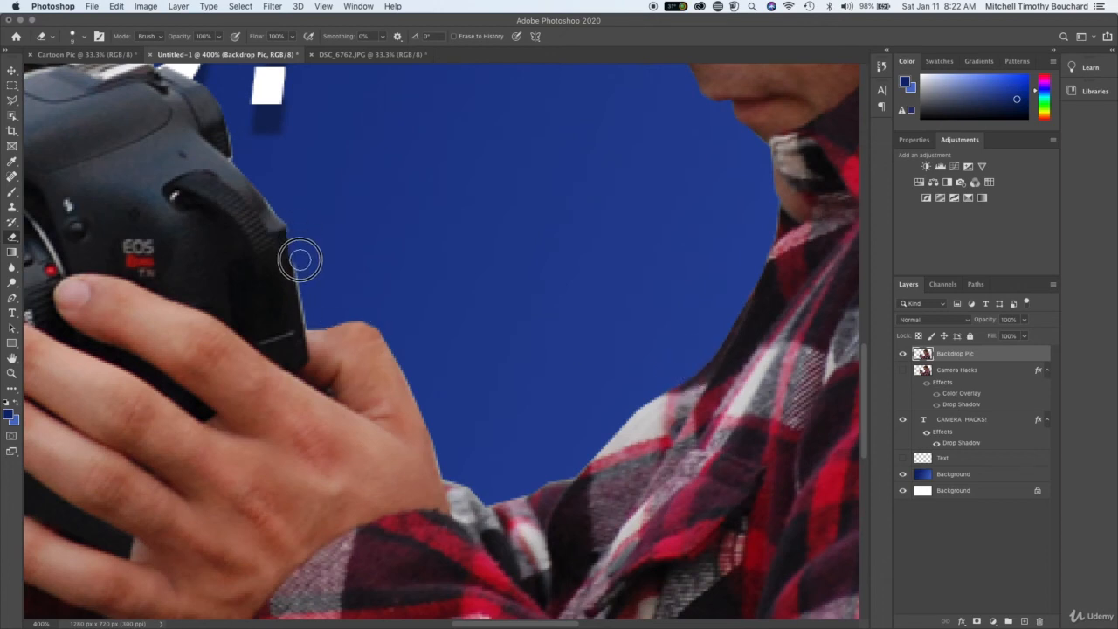
{"action": "key", "text": "bracketleft"}
{"action": "key", "text": "bracketleft"}
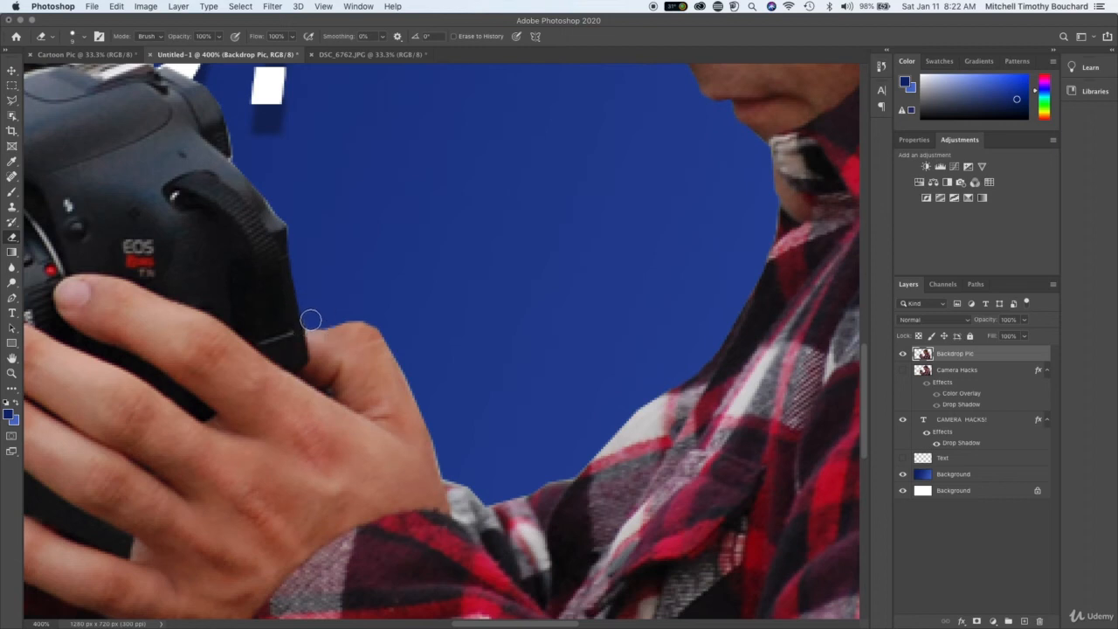
{"action": "key", "text": "bracketright"}
{"action": "key", "text": "bracketright"}
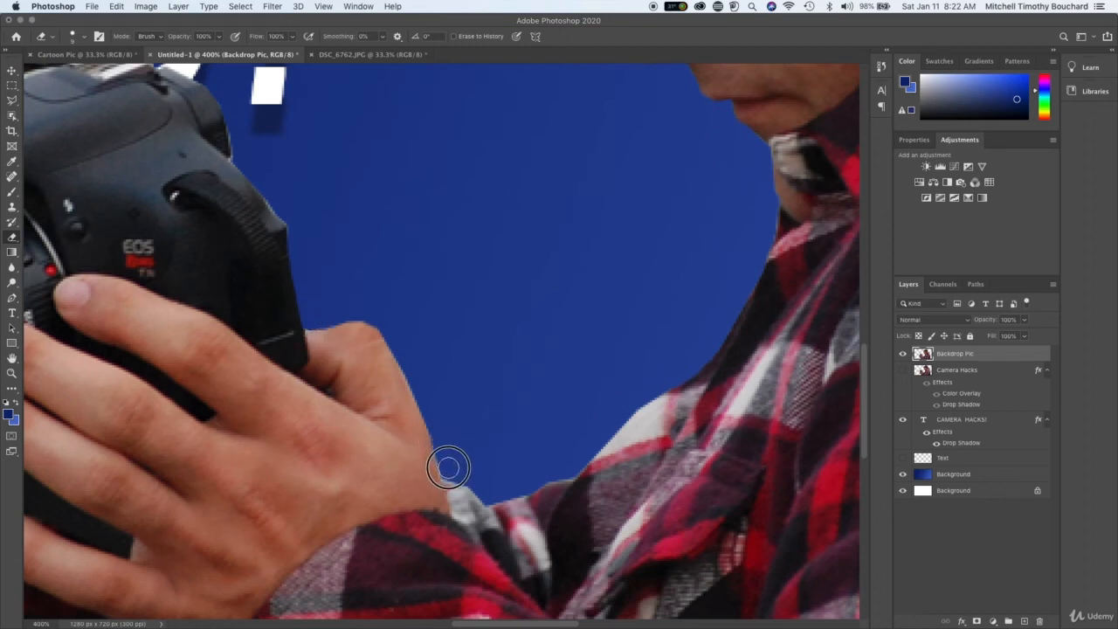
{"action": "left_click_drag", "start_coordinate": [438, 427], "coordinate": [446, 470]}
- Erase the light fringe around the camera's upper edge, its strap side and the fingers holding it
{"action": "scroll", "coordinate": [445, 471], "scroll_direction": "up", "scroll_amount": 5}
{"action": "scroll", "coordinate": [446, 472], "scroll_direction": "left", "scroll_amount": 4}
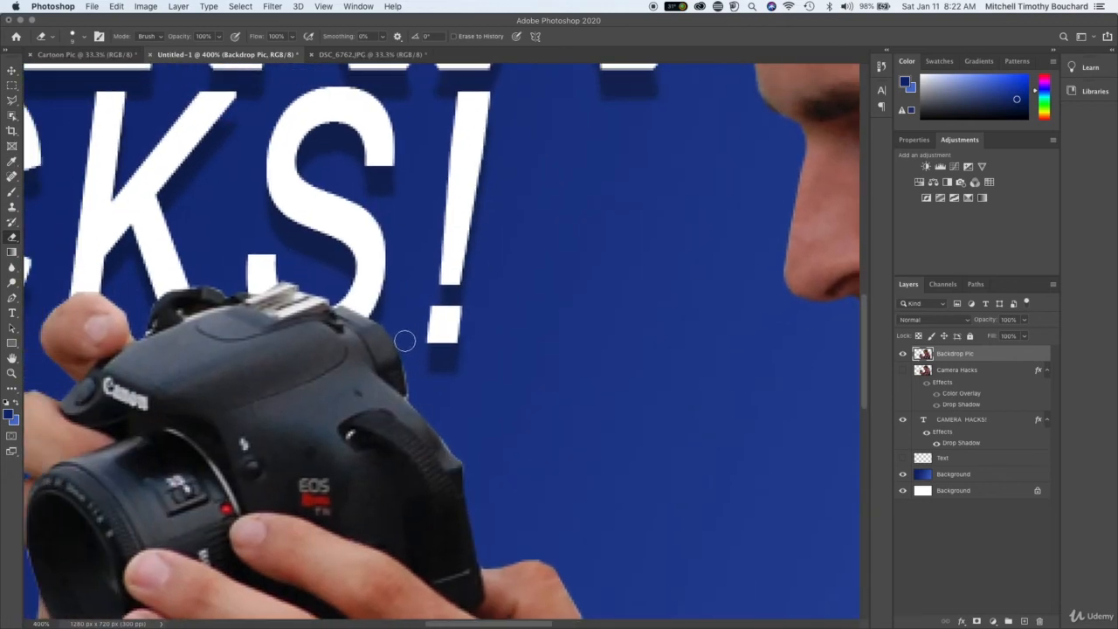
{"action": "mouse_move", "coordinate": [405, 342]}
{"action": "left_mouse_down"}
{"action": "mouse_move", "coordinate": [416, 400]}
{"action": "mouse_move", "coordinate": [466, 457]}
{"action": "left_mouse_up"}
{"action": "scroll", "coordinate": [467, 454], "scroll_direction": "up", "scroll_amount": 5}
{"action": "scroll", "coordinate": [467, 455], "scroll_direction": "left", "scroll_amount": 5}
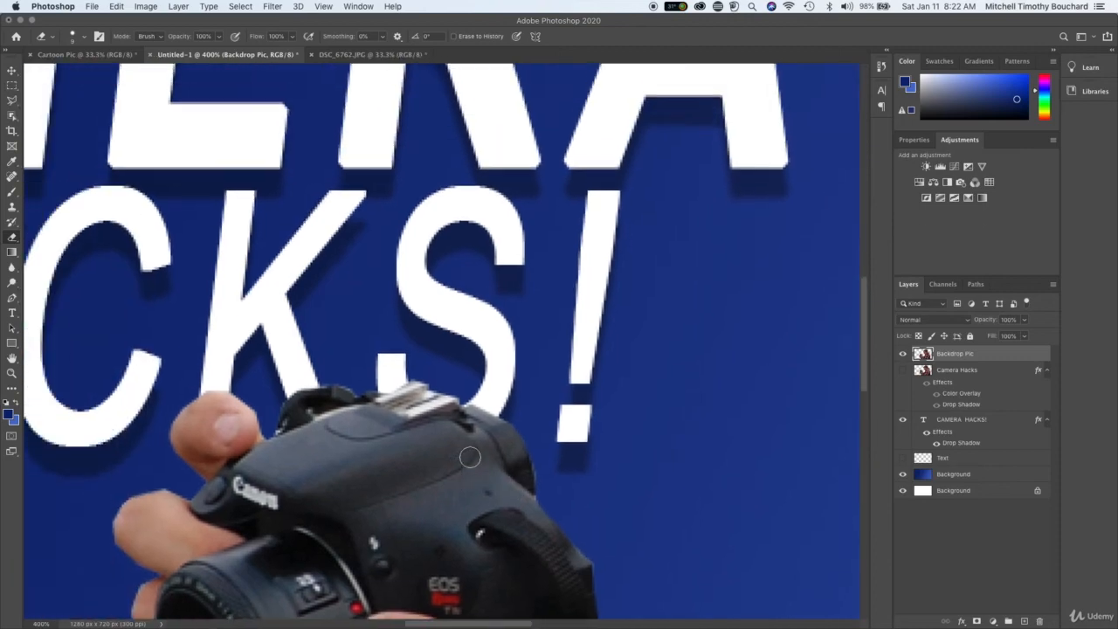
{"action": "mouse_move", "coordinate": [354, 399]}
{"action": "left_mouse_down"}
{"action": "mouse_move", "coordinate": [370, 410]}
{"action": "mouse_move", "coordinate": [434, 409]}
{"action": "left_mouse_up"}
{"action": "scroll", "coordinate": [116, 588], "scroll_direction": "down", "scroll_amount": 10}
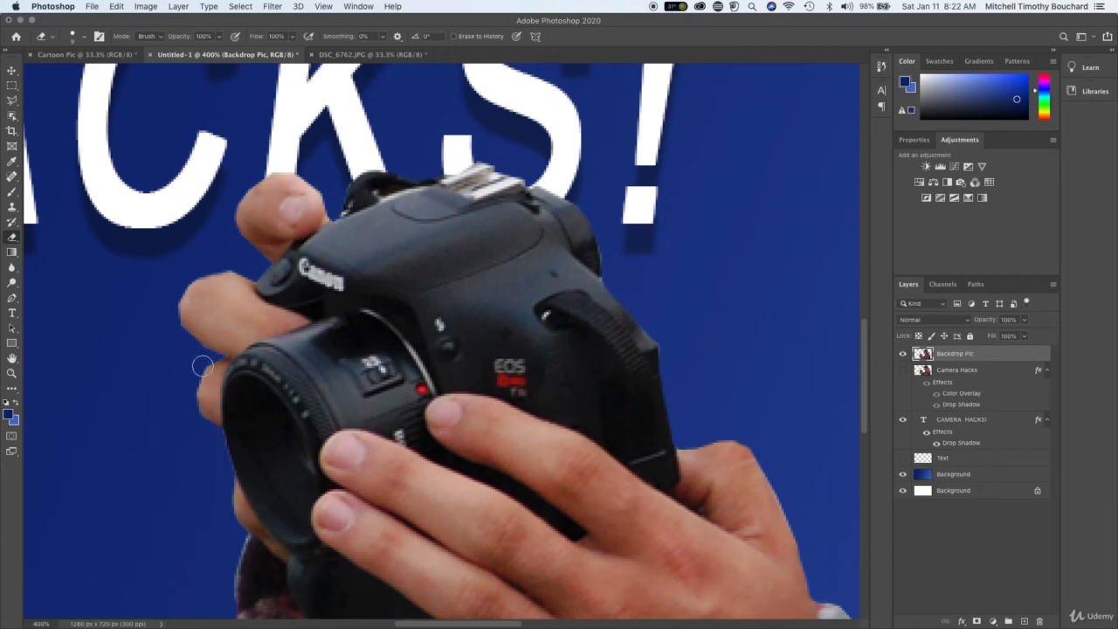
- Shrink the Eraser to a very fine brush and erase small gaps between the hair strands above the forehead
{"action": "scroll", "coordinate": [561, 350], "scroll_direction": "up", "scroll_amount": 15}
{"action": "scroll", "coordinate": [562, 349], "scroll_direction": "right", "scroll_amount": 10}
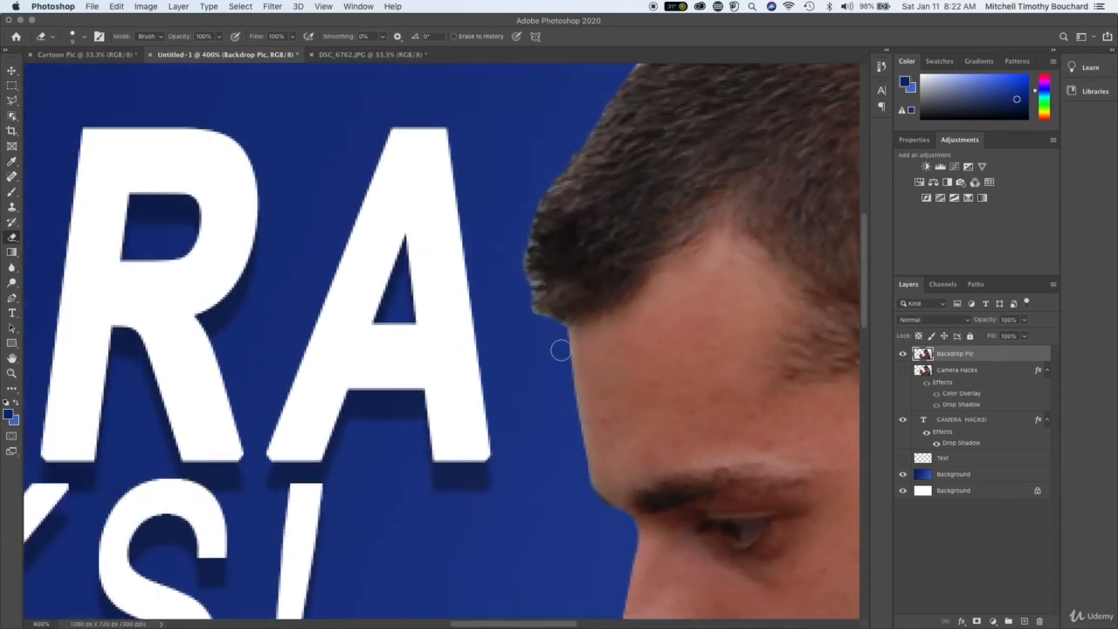
{"action": "right_click", "coordinate": [525, 292]}
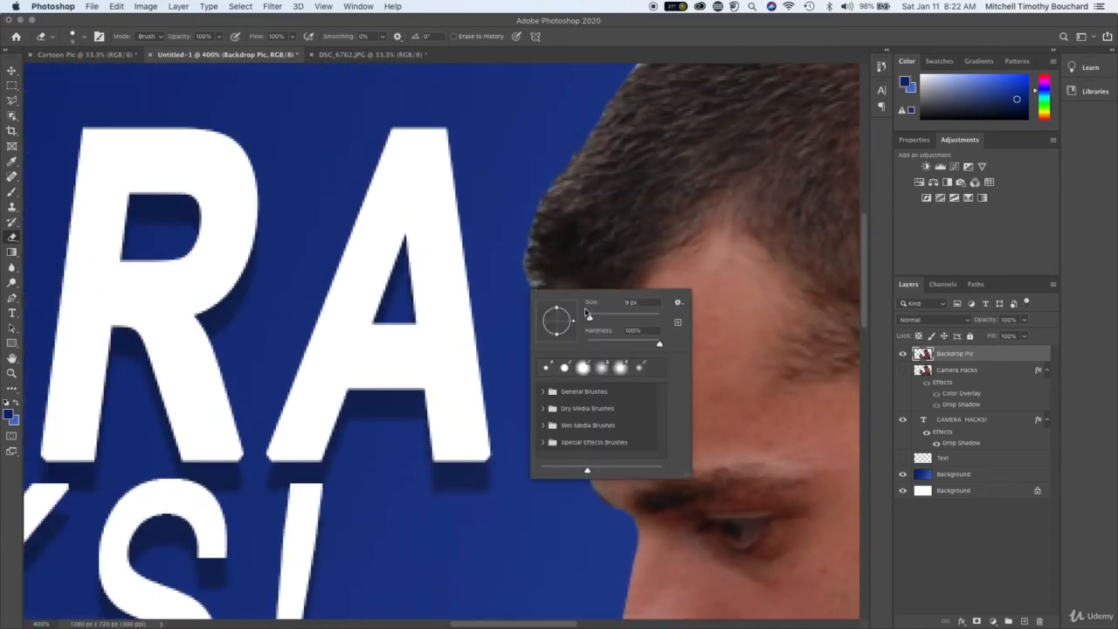
{"action": "left_click_drag", "start_coordinate": [587, 314], "coordinate": [584, 316]}
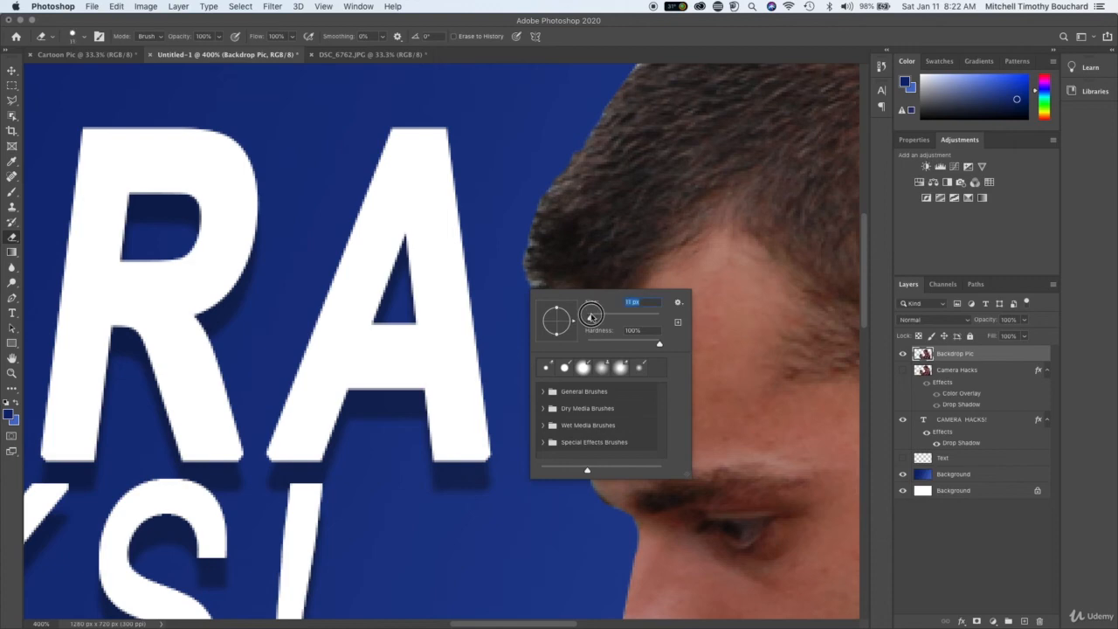
{"action": "left_click", "coordinate": [532, 274]}
{"action": "key", "text": "super+plus"}
{"action": "key", "text": "super+plus"}
{"action": "key", "text": "super+plus"}
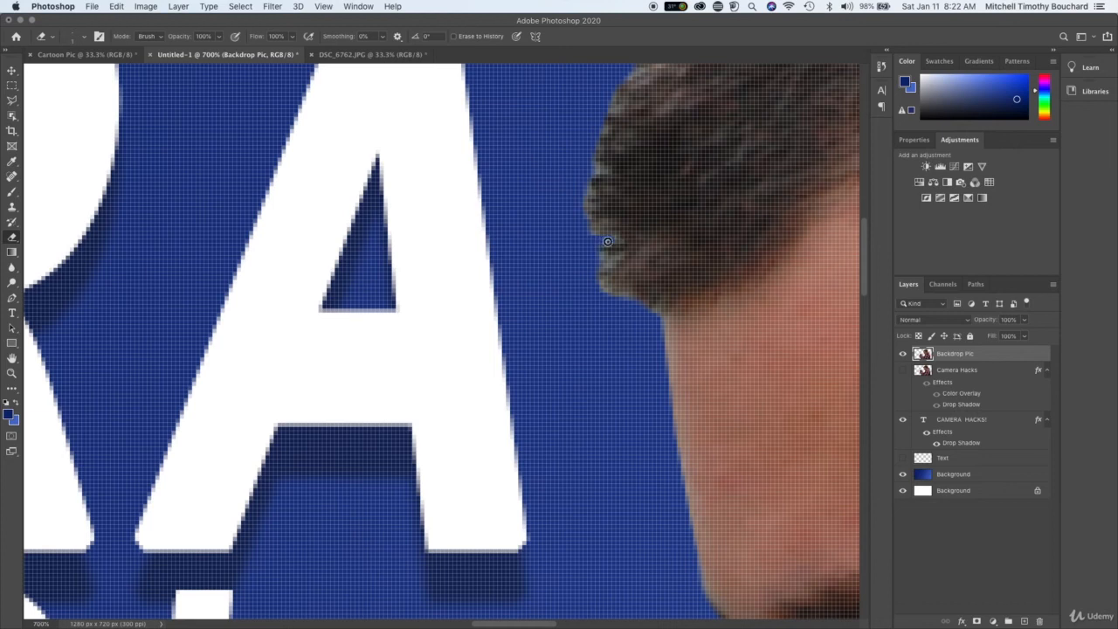
{"action": "left_click_drag", "start_coordinate": [608, 264], "coordinate": [620, 259]}
- Erase the light fringe along the hair from the forehead up over the crown with short, strand-like strokes
{"action": "scroll", "coordinate": [632, 301], "scroll_direction": "up", "scroll_amount": 5}
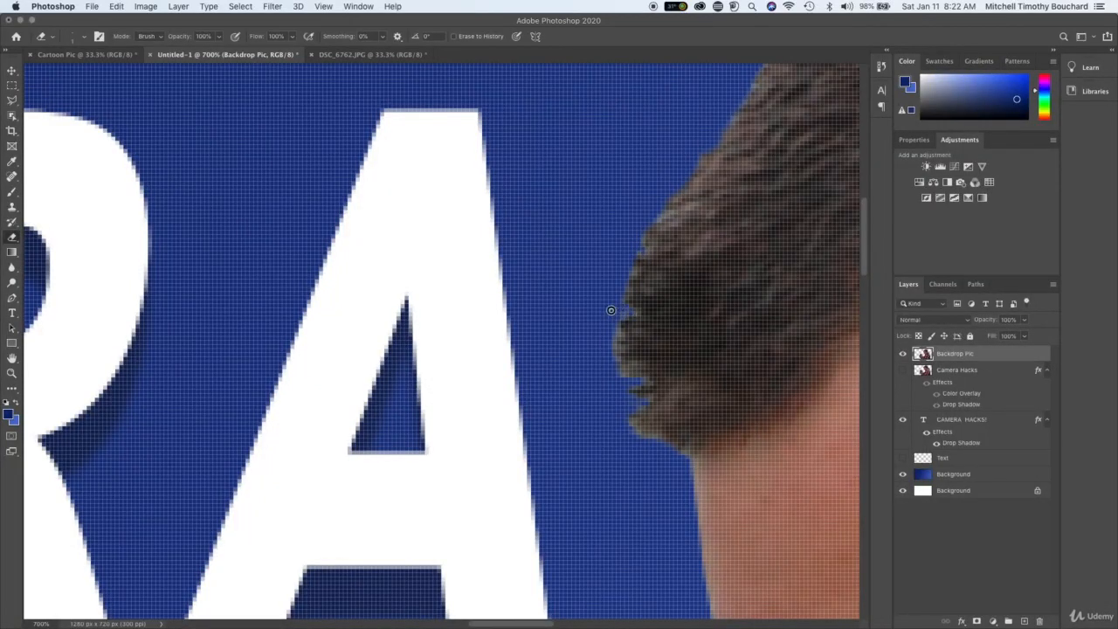
{"action": "scroll", "coordinate": [611, 311], "scroll_direction": "up", "scroll_amount": 10}
{"action": "scroll", "coordinate": [611, 310], "scroll_direction": "right", "scroll_amount": 4}
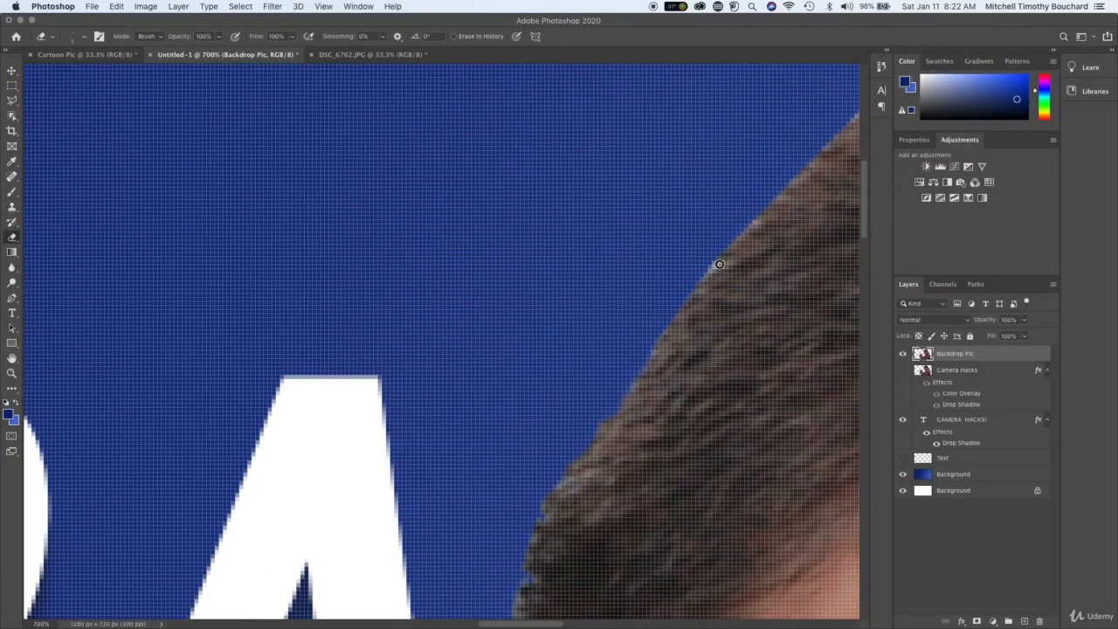
{"action": "left_click_drag", "start_coordinate": [719, 264], "coordinate": [710, 269]}
{"action": "scroll", "coordinate": [640, 365], "scroll_direction": "up", "scroll_amount": 9}
{"action": "scroll", "coordinate": [641, 366], "scroll_direction": "right", "scroll_amount": 9}
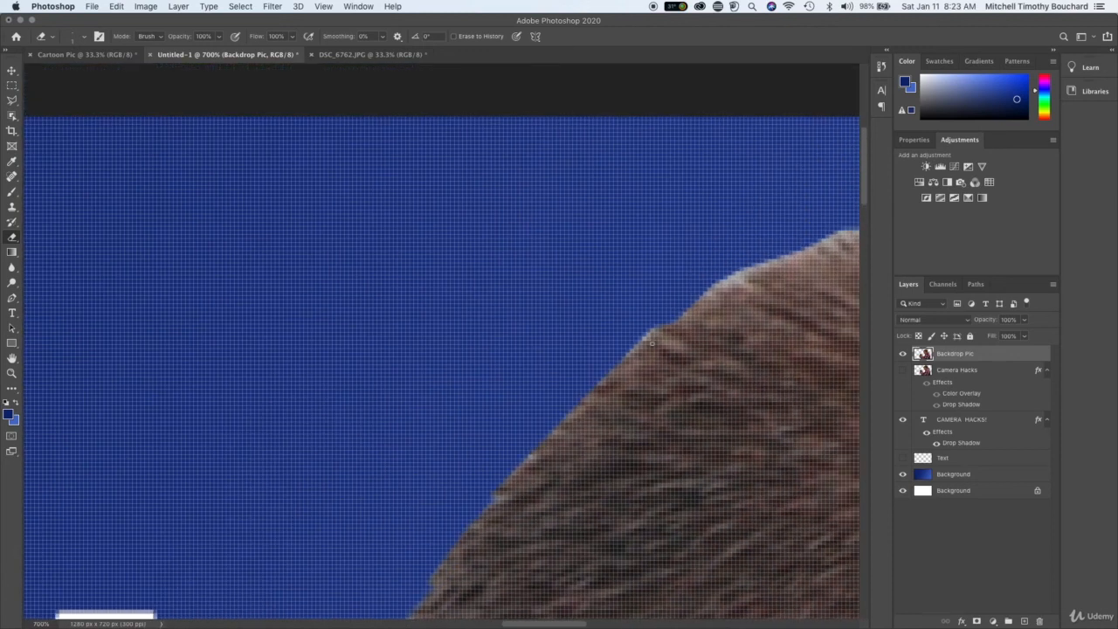
{"action": "left_click_drag", "start_coordinate": [650, 332], "coordinate": [631, 350]}
{"action": "mouse_move", "coordinate": [740, 273]}
{"action": "left_mouse_down"}
{"action": "mouse_move", "coordinate": [808, 246]}
{"action": "mouse_move", "coordinate": [738, 280]}
{"action": "left_mouse_up"}
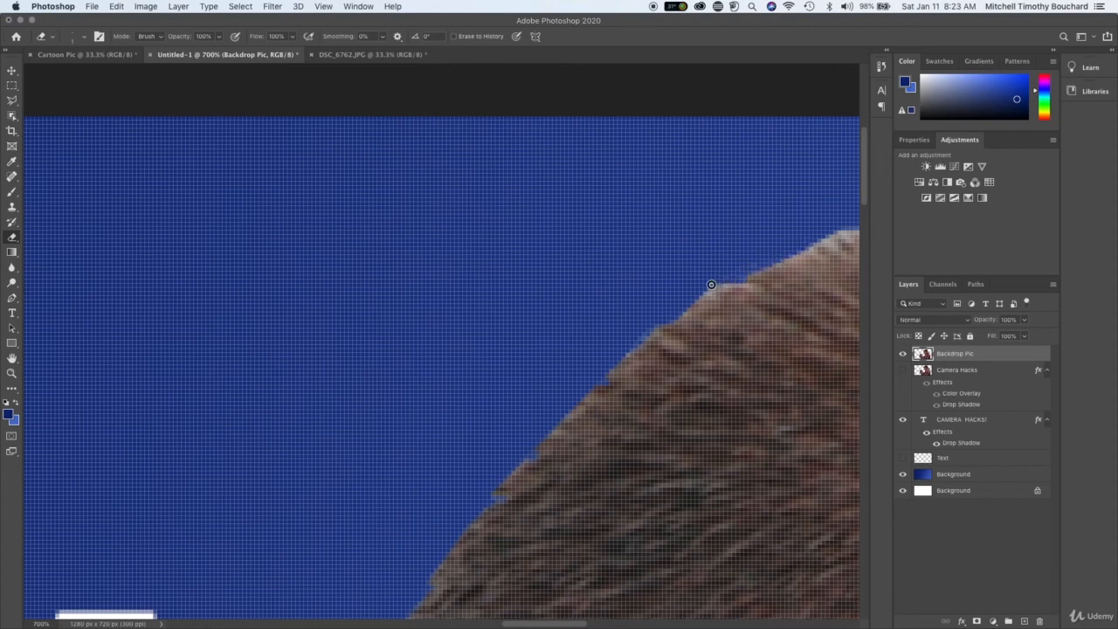
{"action": "scroll", "coordinate": [708, 286], "scroll_direction": "right", "scroll_amount": 5}
{"action": "scroll", "coordinate": [707, 286], "scroll_direction": "up", "scroll_amount": 2}
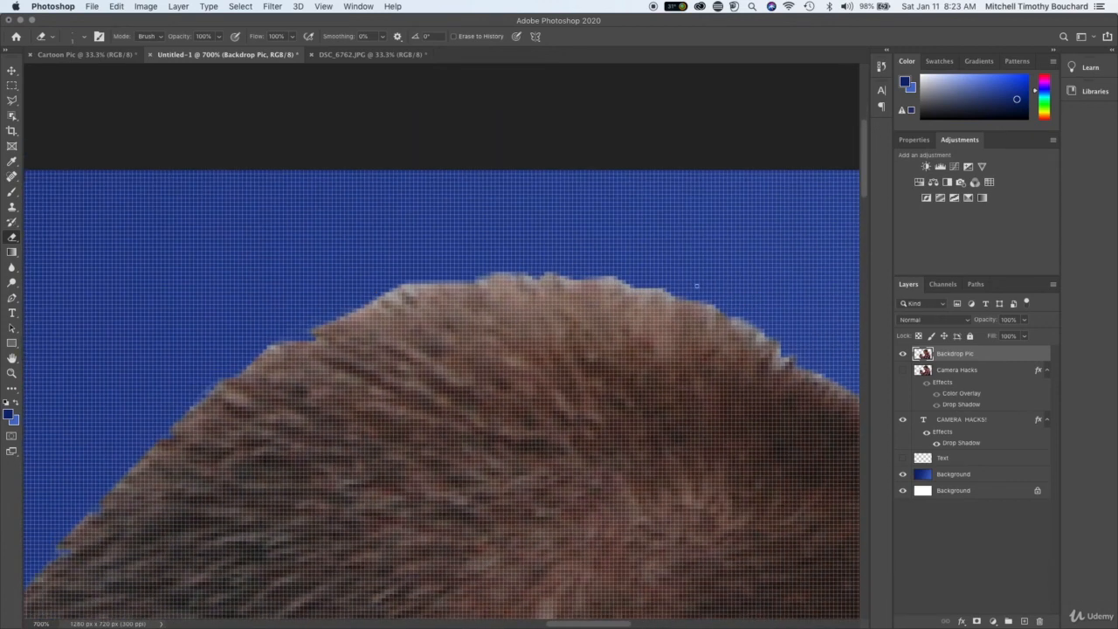
{"action": "scroll", "coordinate": [551, 268], "scroll_direction": "down", "scroll_amount": 6}
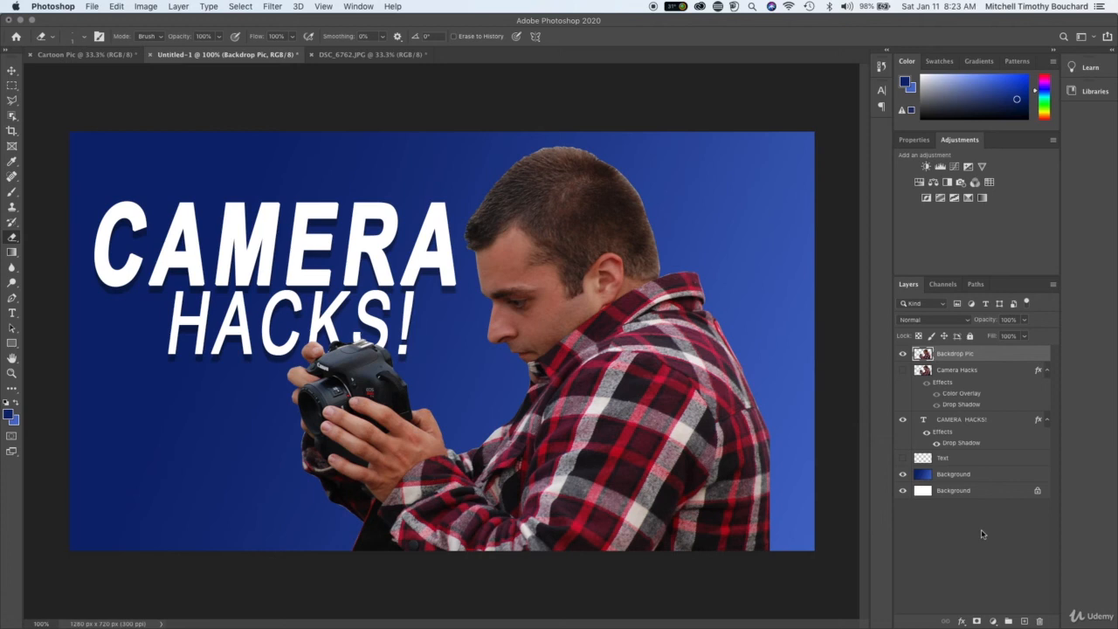
- Show the Camera Hacks outline layer and open the colour of its Color Overlay style for editing
{"action": "left_click", "coordinate": [981, 529]}
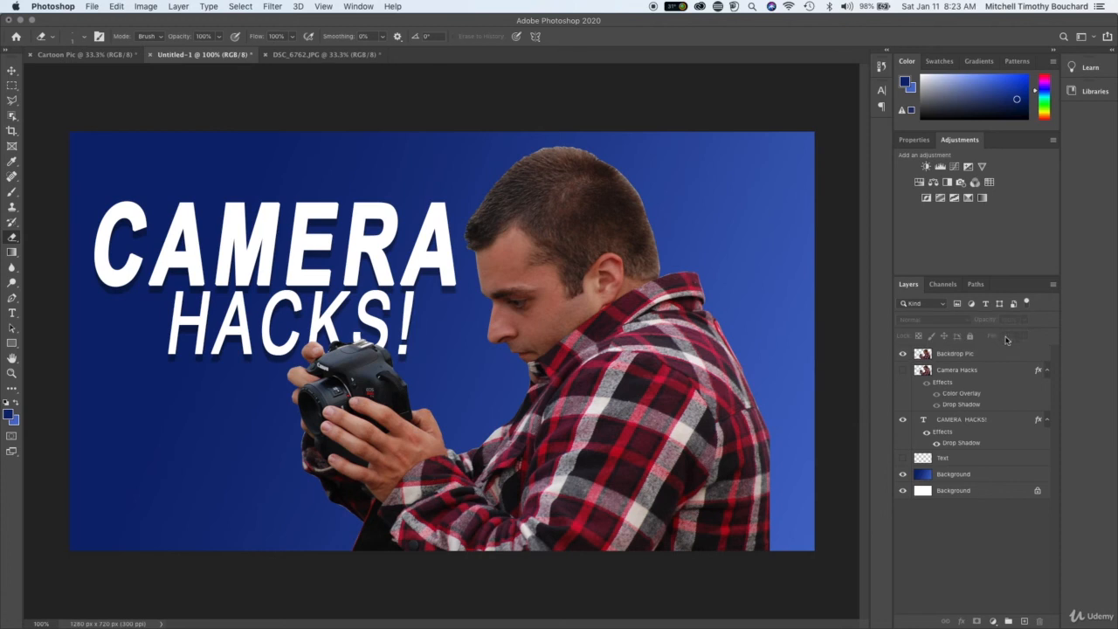
{"action": "left_click", "coordinate": [903, 371]}
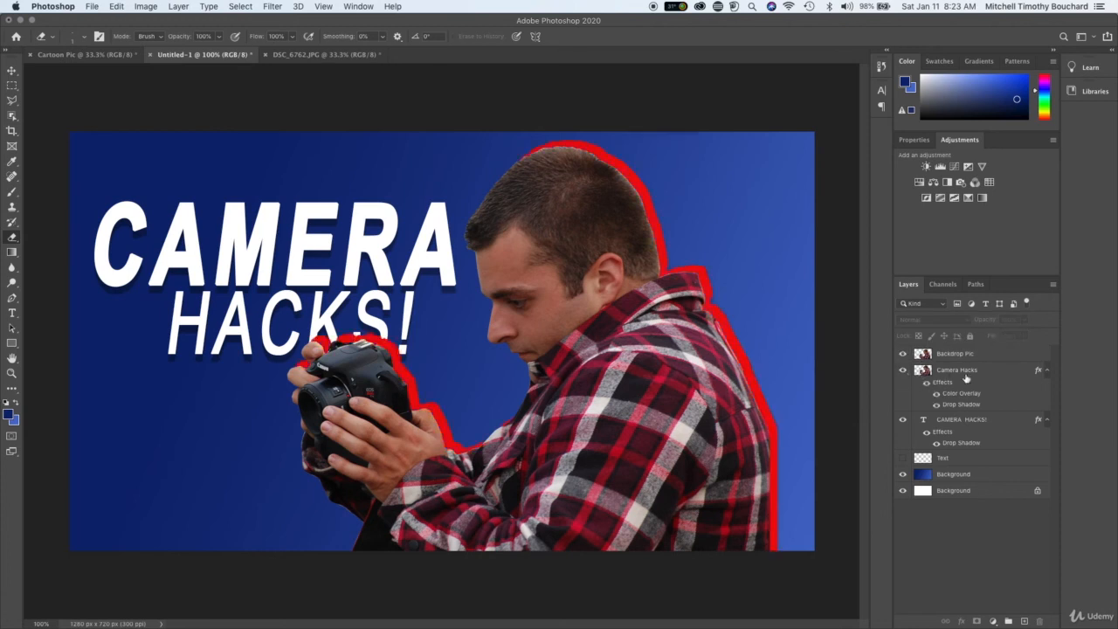
{"action": "double_click", "coordinate": [1009, 373]}
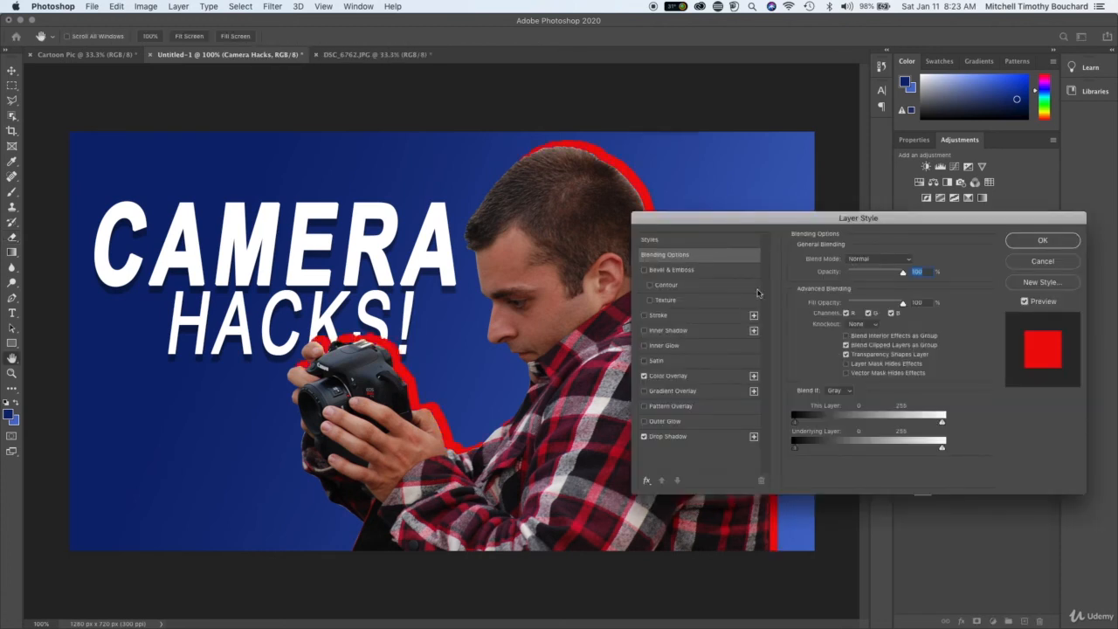
{"action": "left_click_drag", "start_coordinate": [752, 226], "coordinate": [814, 152]}
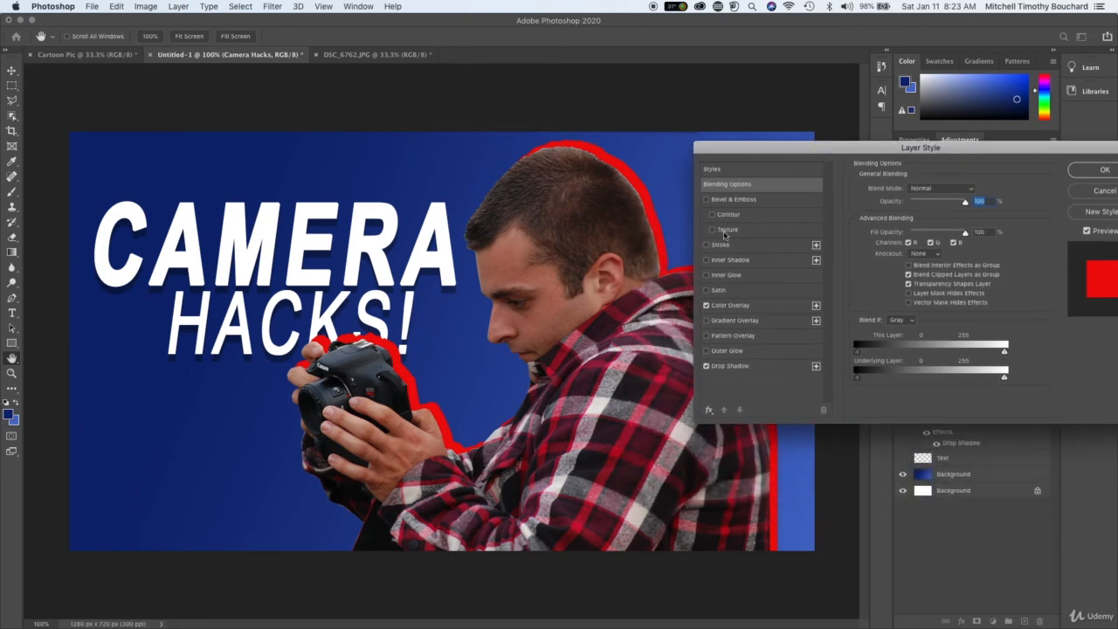
{"action": "left_click", "coordinate": [742, 304]}
{"action": "left_click", "coordinate": [975, 200]}
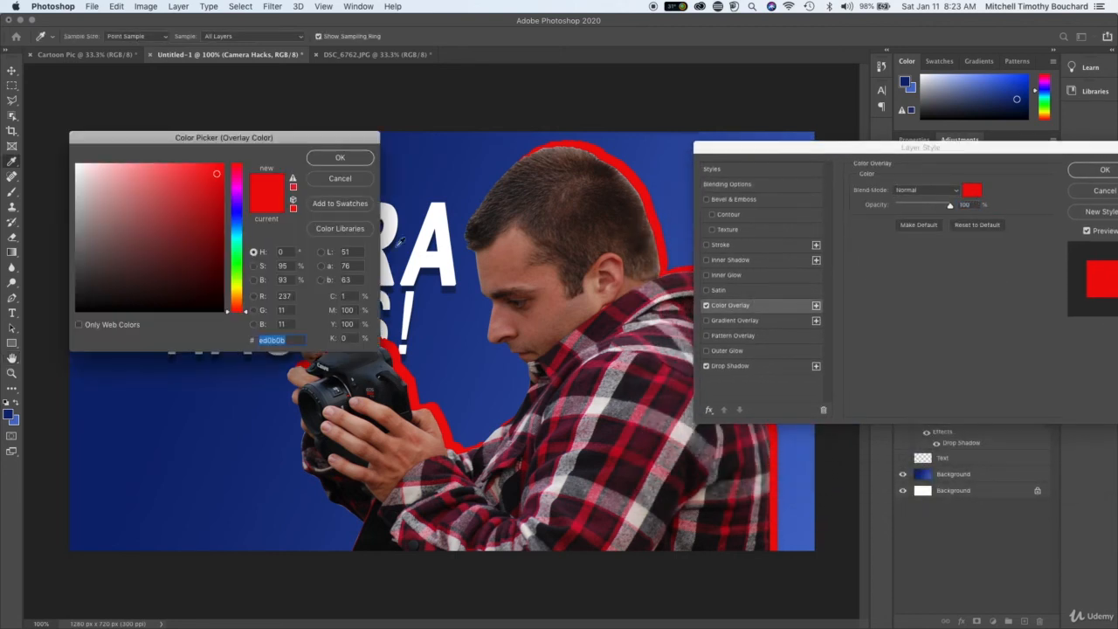
- Try pink, dark blue sampled from the background, and brighter blue as the outline's overlay colour
{"action": "left_click", "coordinate": [207, 222]}
{"action": "mouse_move", "coordinate": [207, 222]}
{"action": "left_mouse_down"}
{"action": "mouse_move", "coordinate": [212, 246]}
{"action": "mouse_move", "coordinate": [213, 197]}
{"action": "mouse_move", "coordinate": [140, 182]}
{"action": "mouse_move", "coordinate": [212, 250]}
{"action": "mouse_move", "coordinate": [120, 192]}
{"action": "left_mouse_up"}
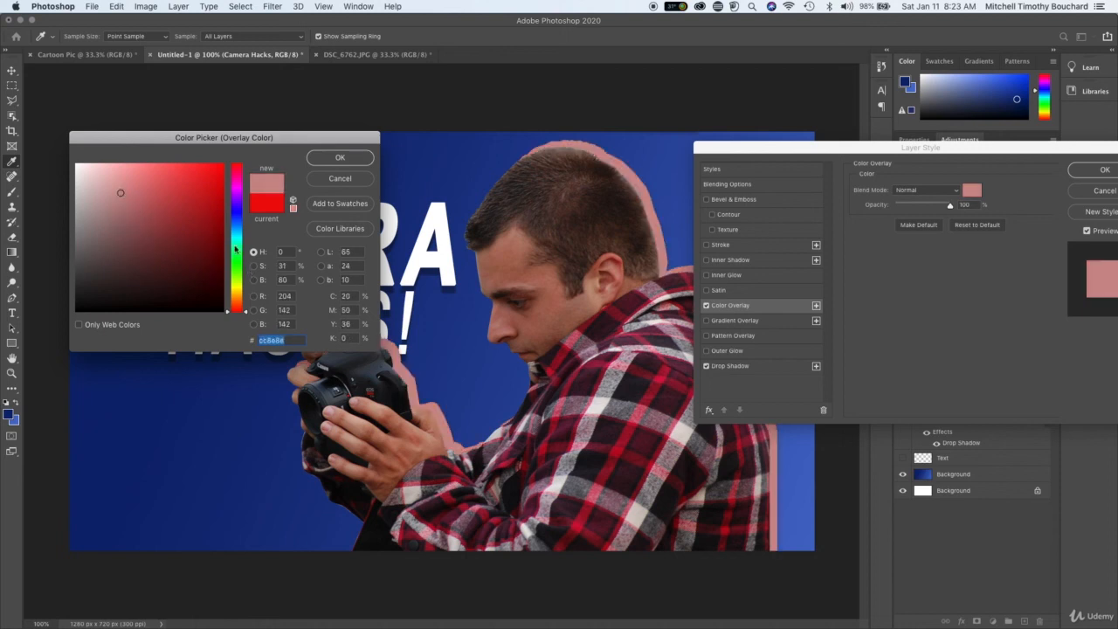
{"action": "left_click", "coordinate": [276, 407]}
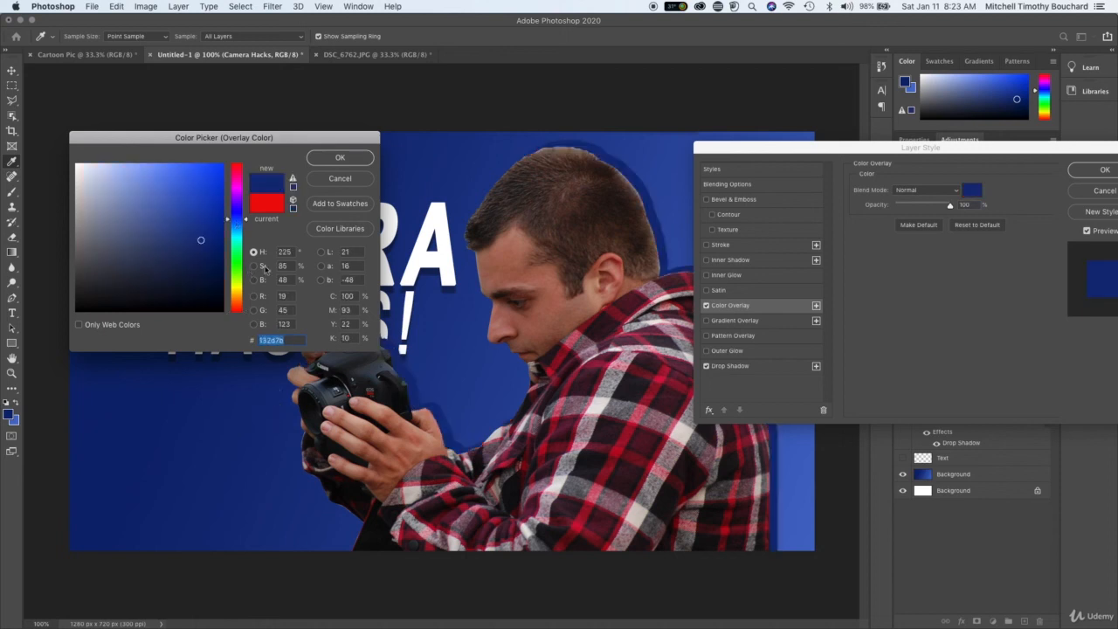
{"action": "mouse_move", "coordinate": [204, 237]}
{"action": "left_mouse_down"}
{"action": "mouse_move", "coordinate": [211, 280]}
{"action": "mouse_move", "coordinate": [197, 235]}
{"action": "mouse_move", "coordinate": [200, 187]}
{"action": "mouse_move", "coordinate": [190, 252]}
{"action": "mouse_move", "coordinate": [204, 197]}
{"action": "left_mouse_up"}
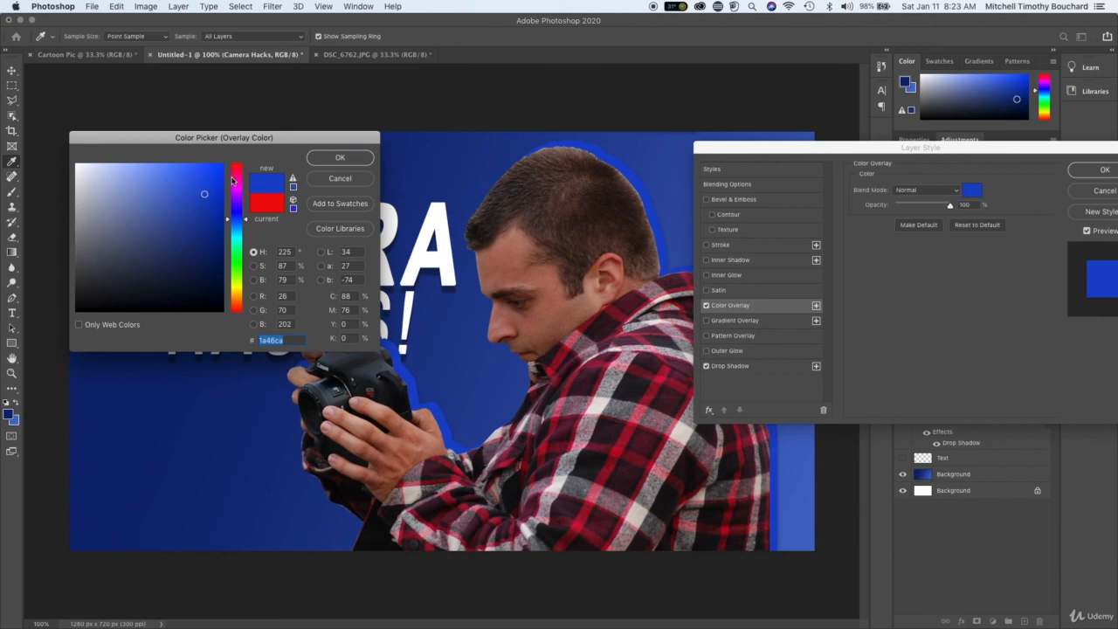
- Set the outline's Color Overlay to red e11a23, lower the overlay opacity slightly and apply the layer style
{"action": "left_click", "coordinate": [236, 165]}
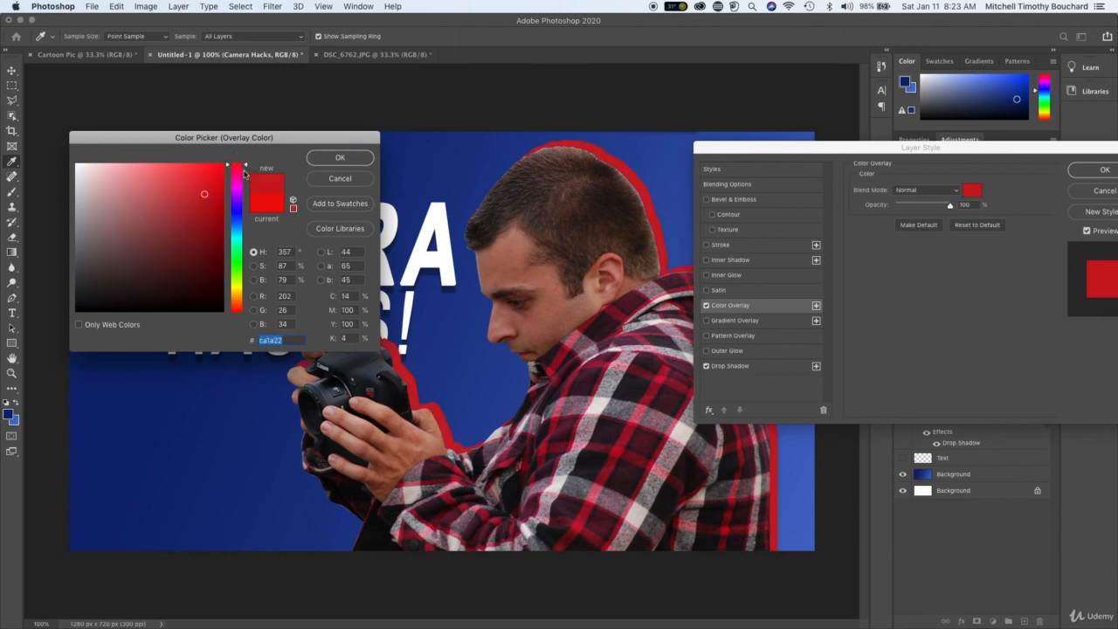
{"action": "left_click_drag", "start_coordinate": [210, 207], "coordinate": [207, 180]}
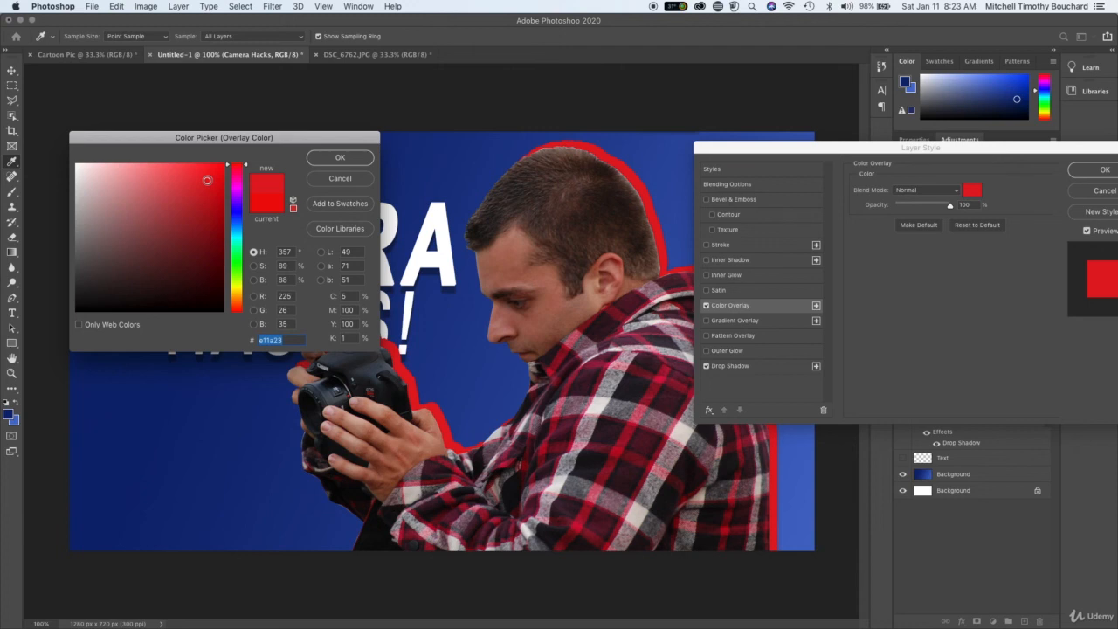
{"action": "left_click", "coordinate": [340, 159]}
{"action": "left_click_drag", "start_coordinate": [924, 205], "coordinate": [949, 206]}
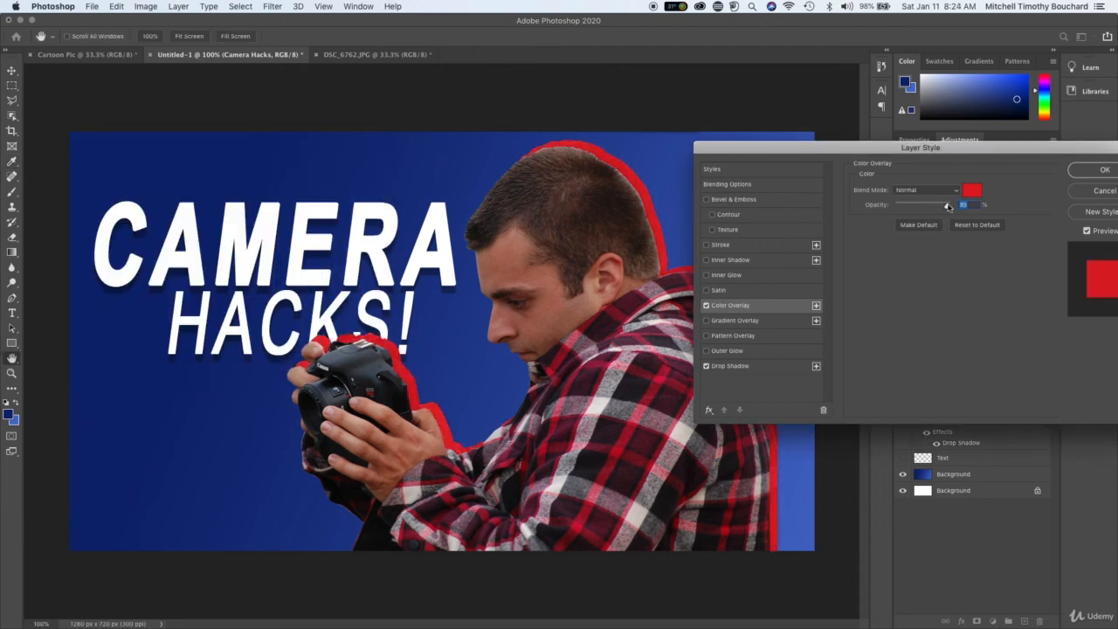
{"action": "left_click", "coordinate": [1083, 169]}
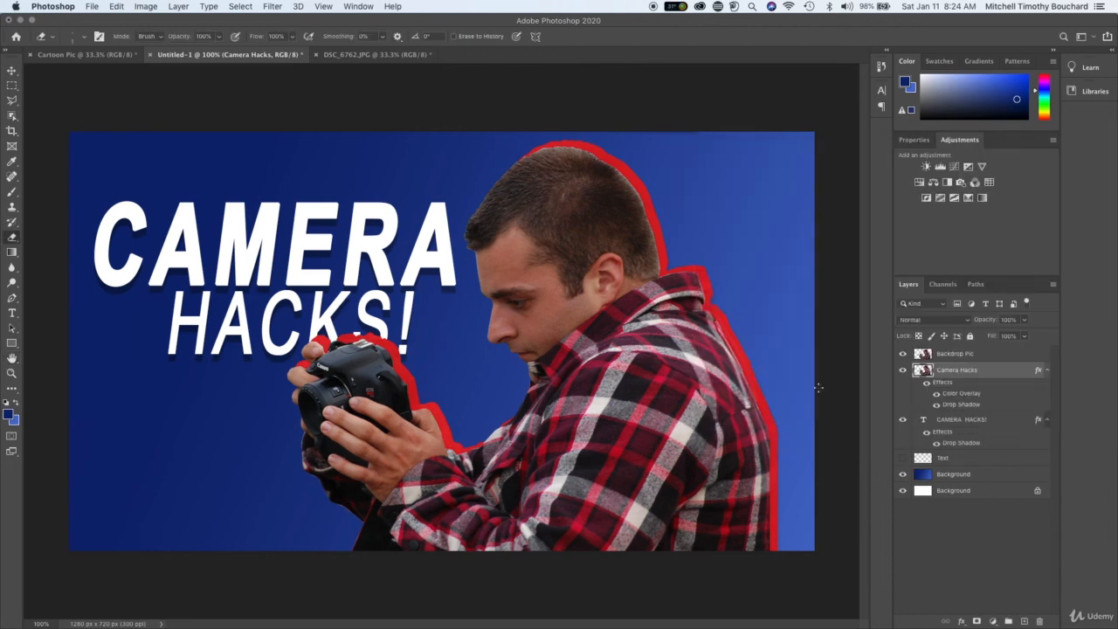
- Add a Drop Shadow to the Backdrop Pic layer with 81% opacity and 10 px distance, and apply the layer style
{"action": "left_click", "coordinate": [993, 538]}
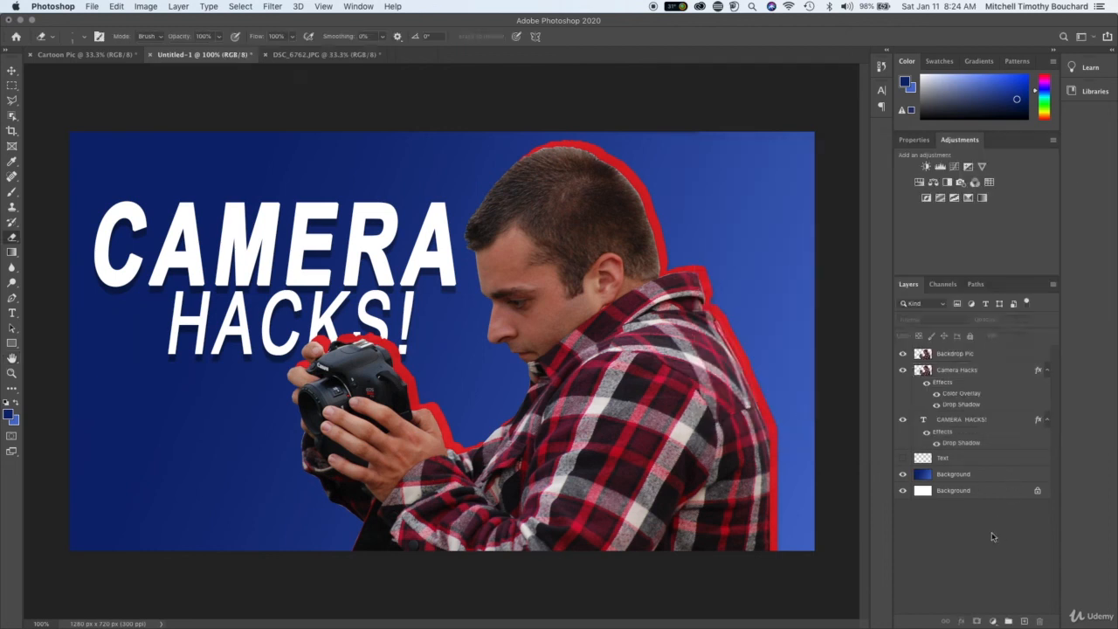
{"action": "double_click", "coordinate": [1018, 355]}
{"action": "left_click", "coordinate": [676, 367]}
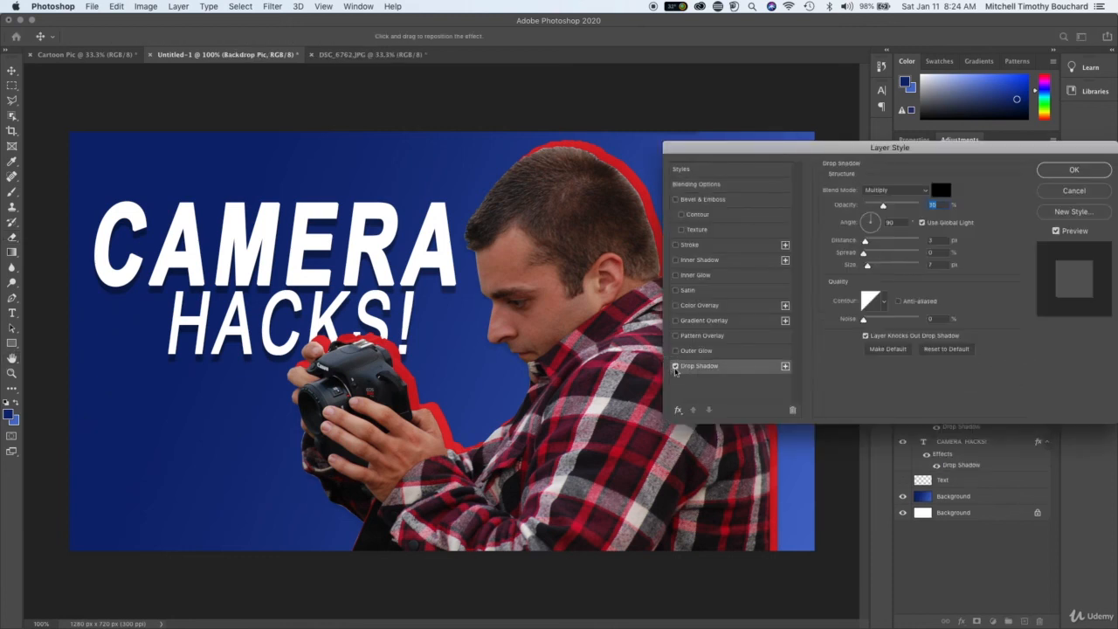
{"action": "left_click_drag", "start_coordinate": [884, 207], "coordinate": [909, 207]}
{"action": "left_click_drag", "start_coordinate": [866, 240], "coordinate": [870, 244]}
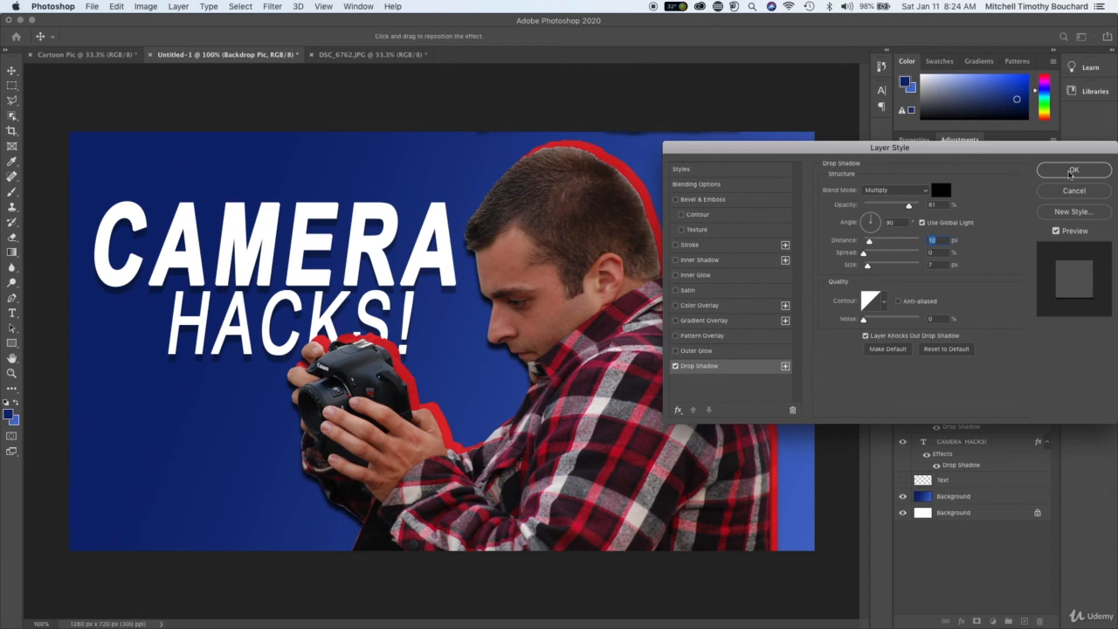
{"action": "left_click", "coordinate": [1073, 171]}
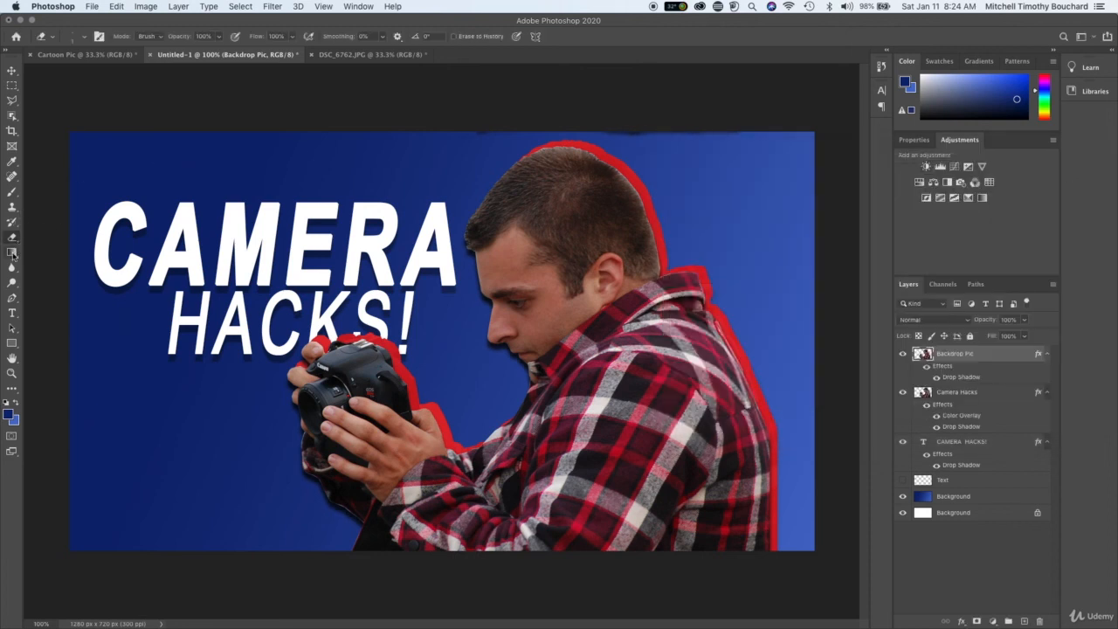
- Try to clear the dark marks along the canvas's top edge on the Backdrop Pic and Camera Hacks layers with thin rectangular selections
{"action": "left_click", "coordinate": [12, 85]}
{"action": "mouse_move", "coordinate": [420, 129]}
{"action": "left_mouse_down"}
{"action": "mouse_move", "coordinate": [756, 92]}
{"action": "mouse_move", "coordinate": [800, 142]}
{"action": "left_mouse_up"}
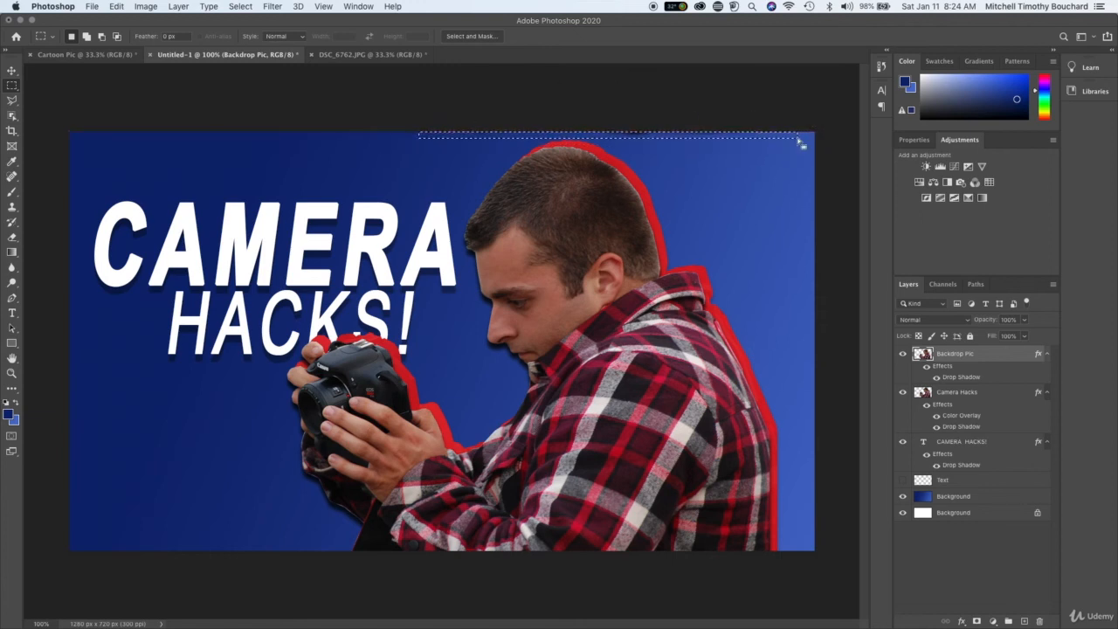
{"action": "left_click", "coordinate": [991, 396]}
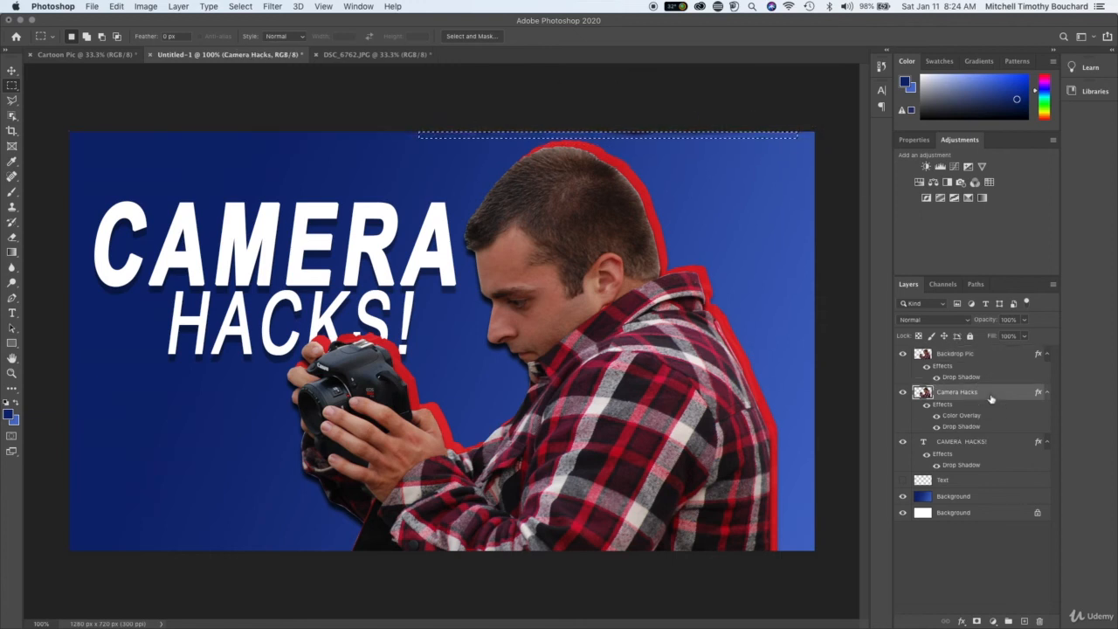
{"action": "left_click", "coordinate": [964, 550]}
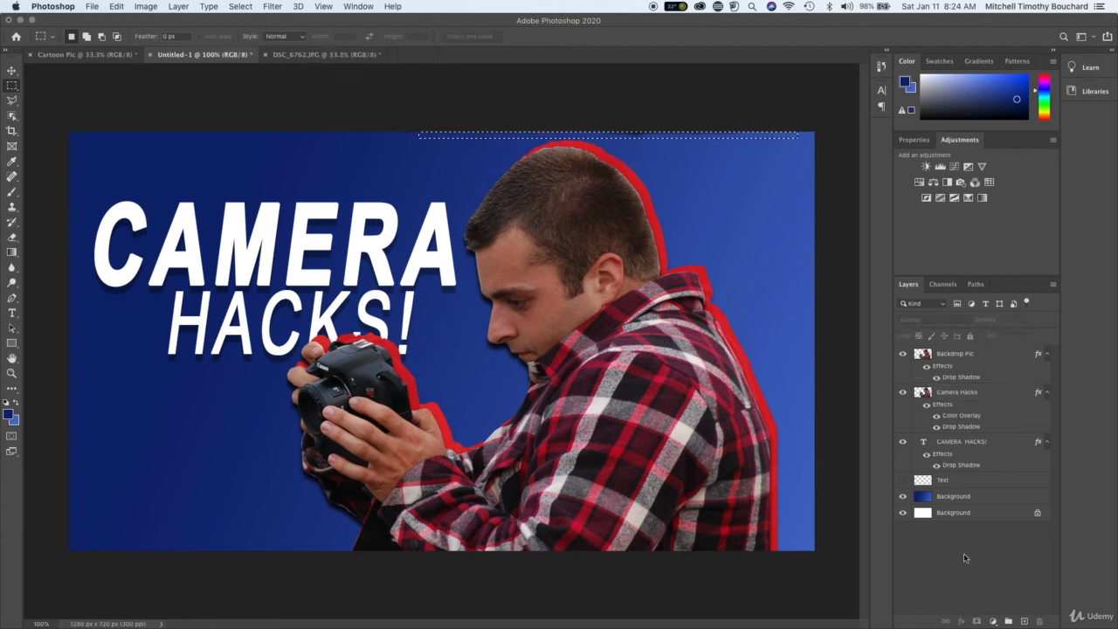
{"action": "left_click", "coordinate": [970, 354]}
{"action": "left_click", "coordinate": [970, 396]}
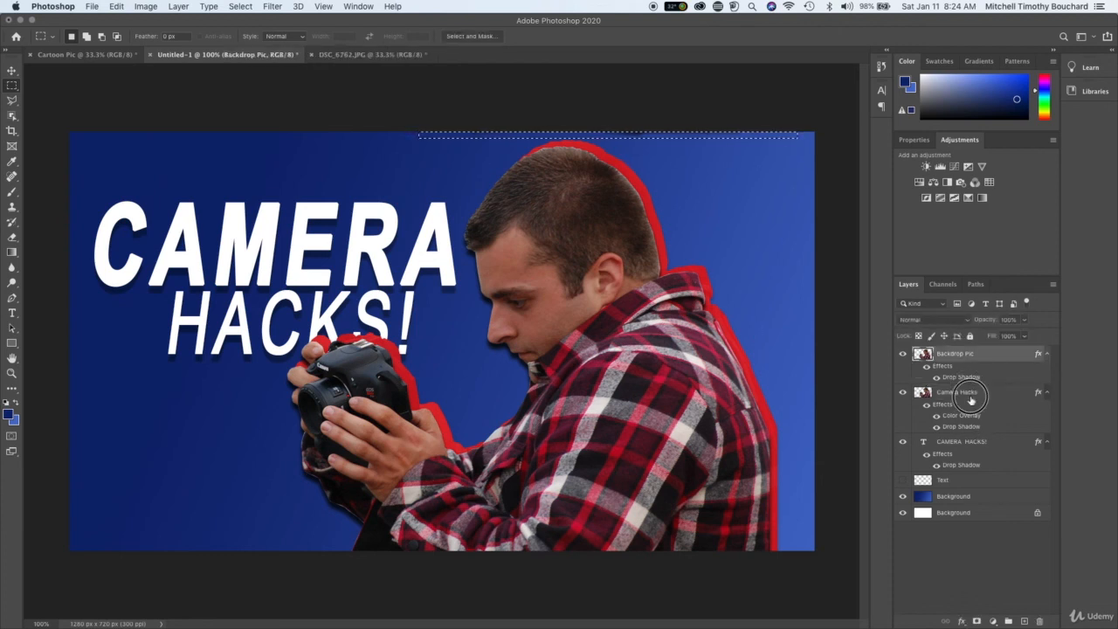
{"action": "left_click", "coordinate": [674, 104]}
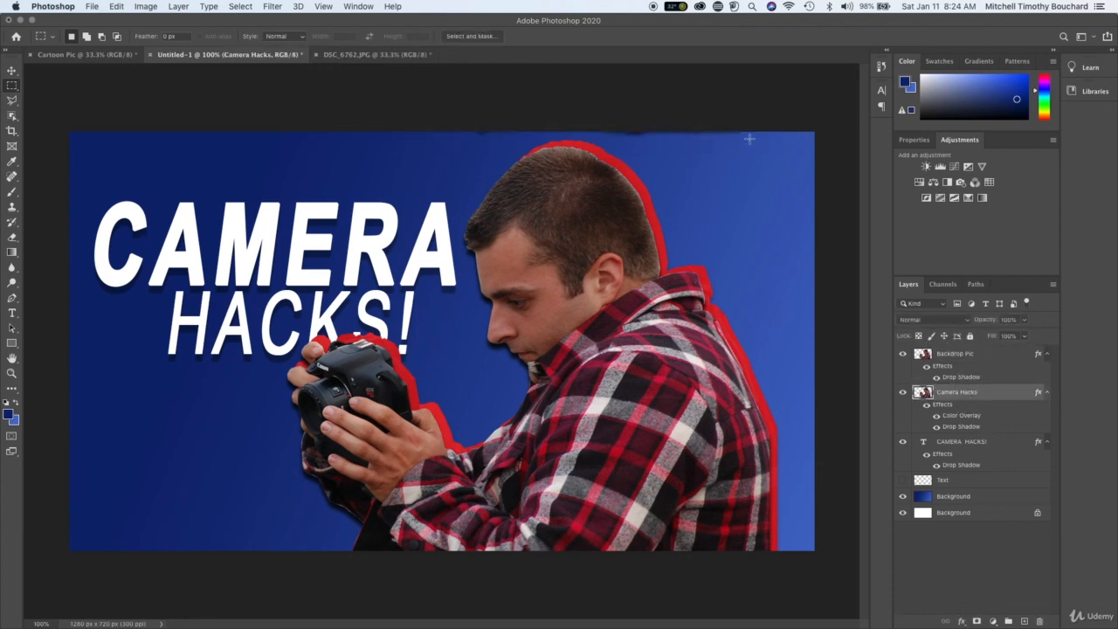
{"action": "left_click_drag", "start_coordinate": [750, 138], "coordinate": [432, 53]}
{"action": "double_click", "coordinate": [1005, 354]}
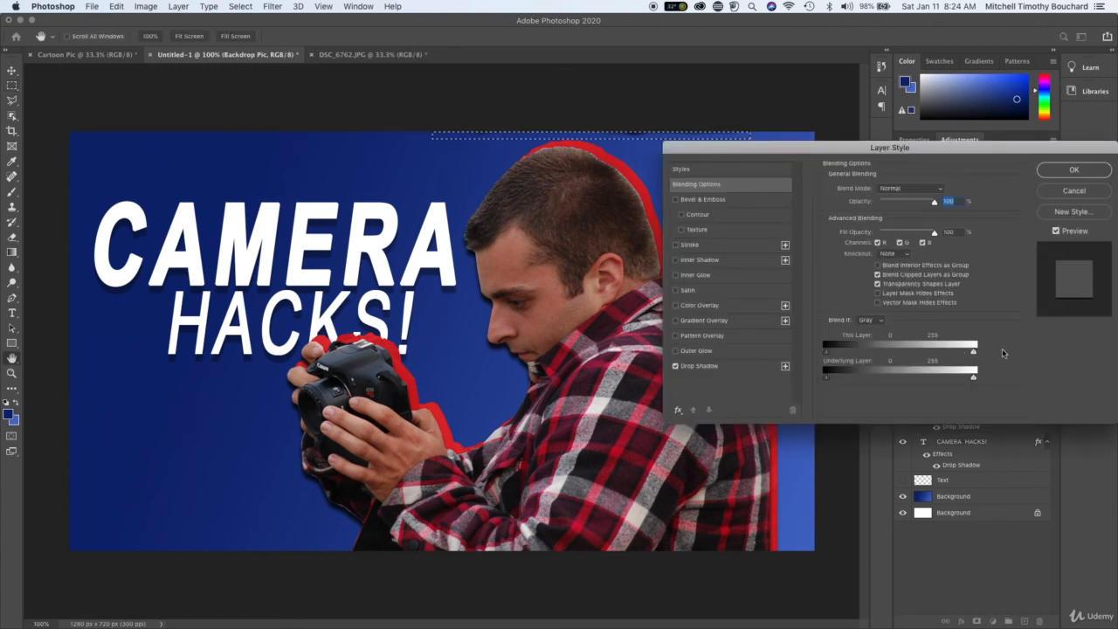
{"action": "left_click", "coordinate": [1074, 169]}
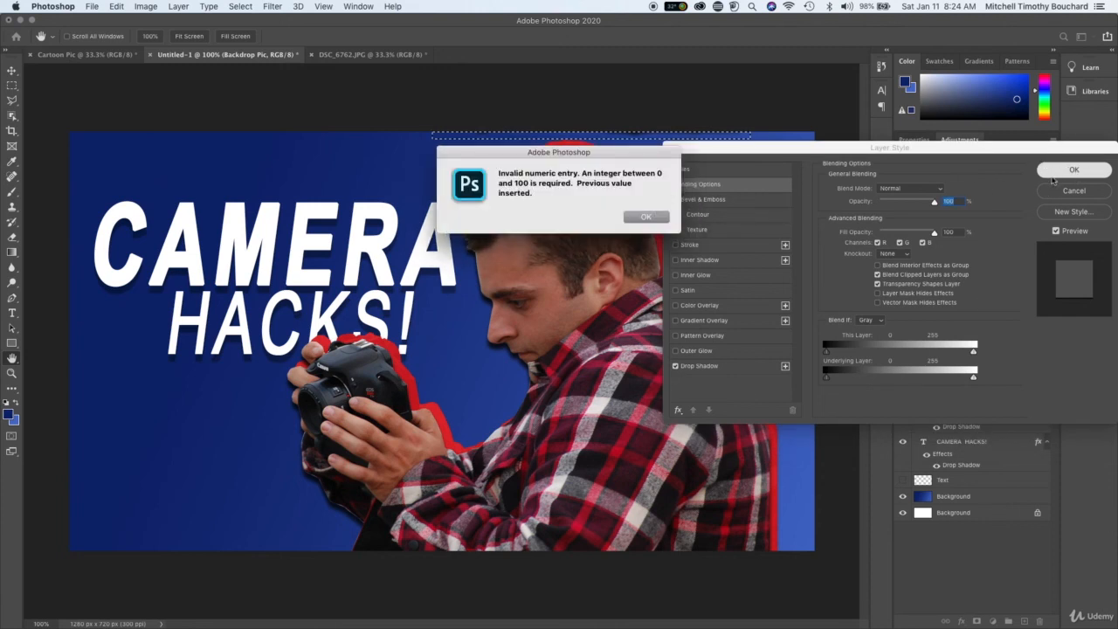
{"action": "left_click", "coordinate": [647, 217]}
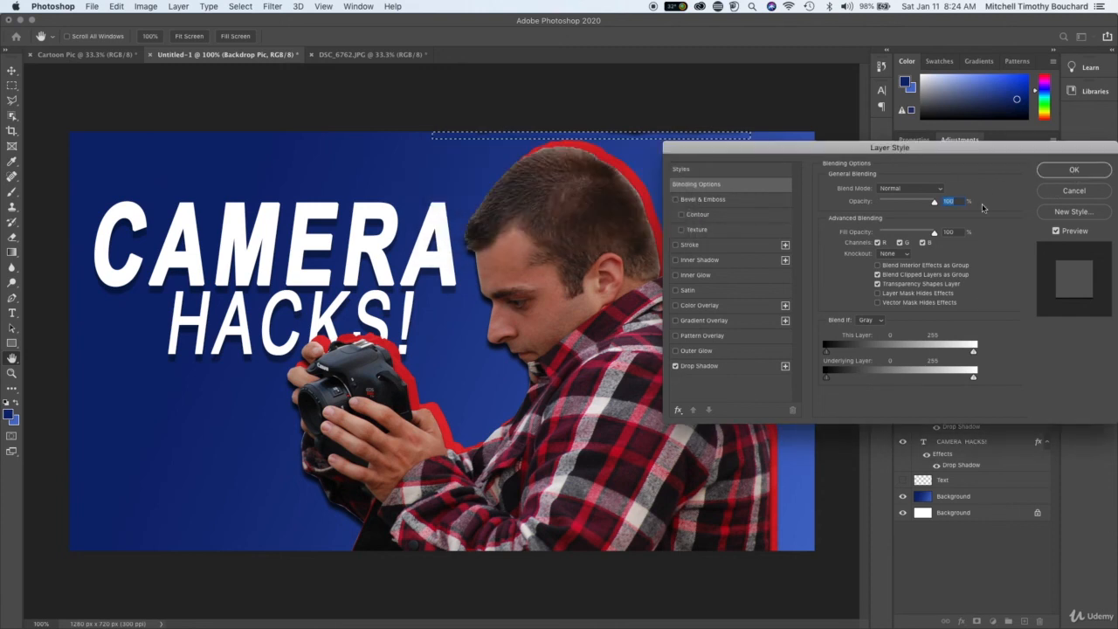
{"action": "left_click", "coordinate": [1048, 174]}
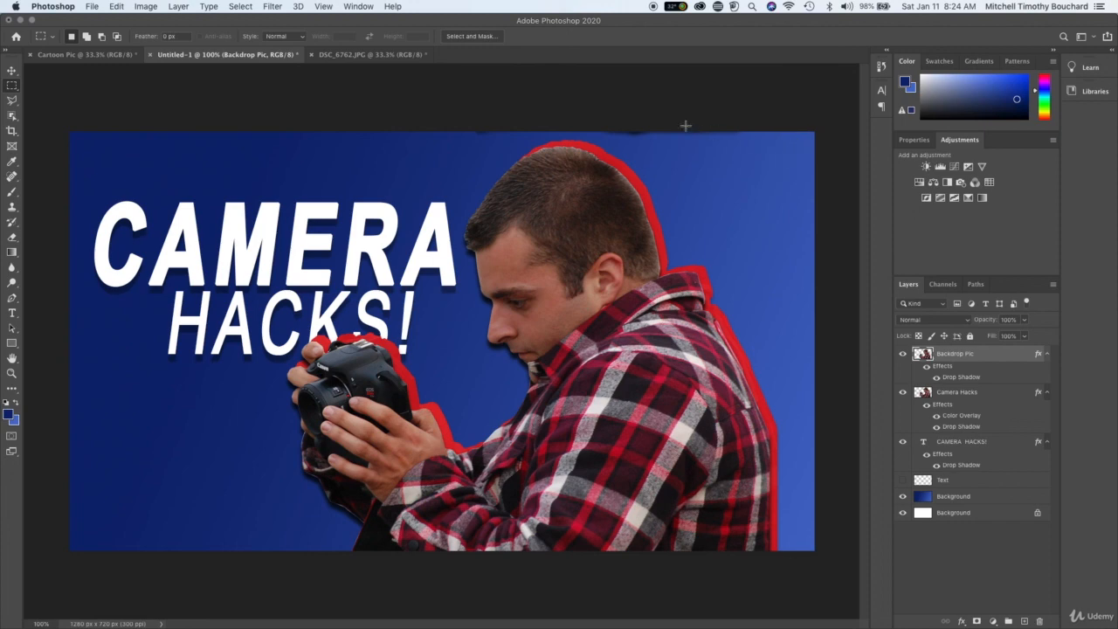
- Erase the dark shadow marks along the canvas's top edge on the Backdrop Pic layer with an enlarged hard eraser
{"action": "key", "text": "super+equal"}
{"action": "scroll", "coordinate": [686, 126], "scroll_direction": "up", "scroll_amount": 10}
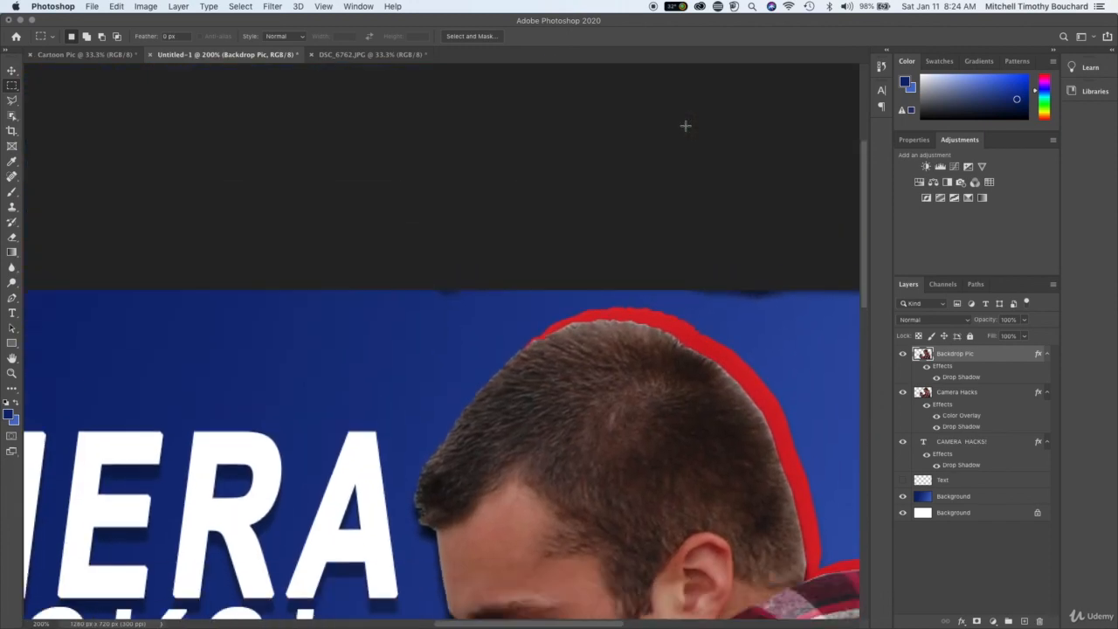
{"action": "left_click", "coordinate": [12, 238]}
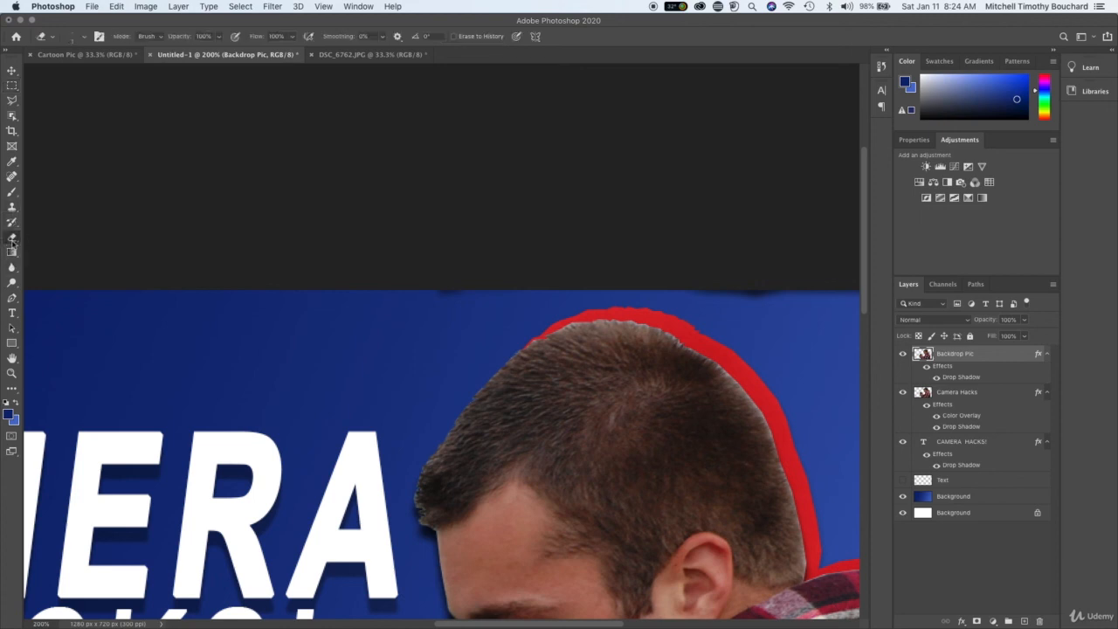
{"action": "left_click", "coordinate": [52, 38]}
{"action": "left_click", "coordinate": [264, 283]}
{"action": "right_click", "coordinate": [428, 349]}
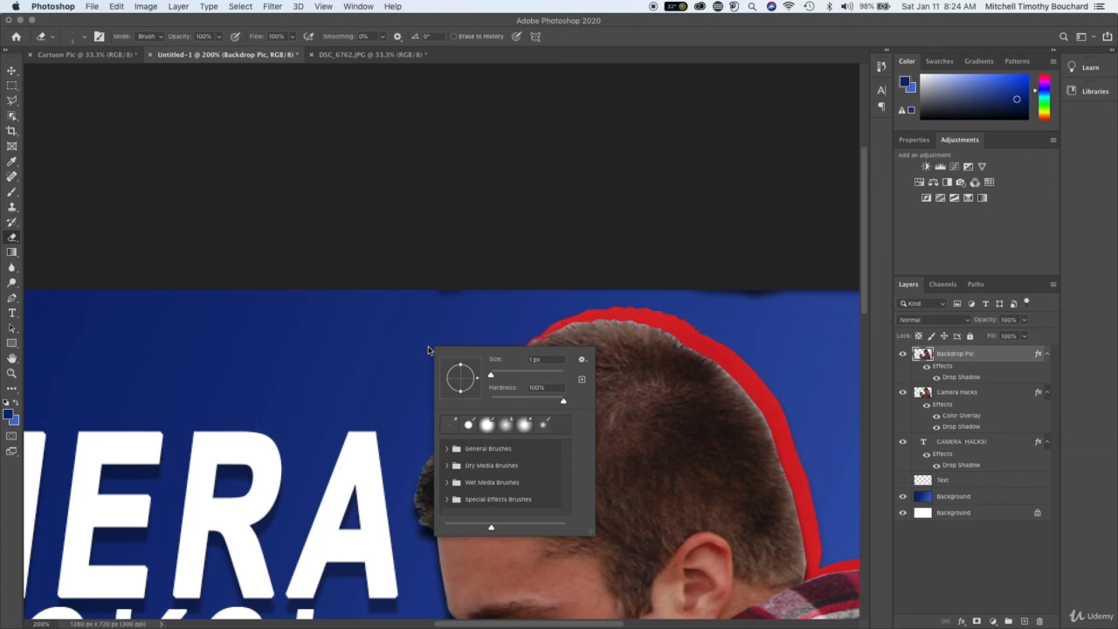
{"action": "left_click", "coordinate": [504, 376]}
{"action": "left_click", "coordinate": [455, 313]}
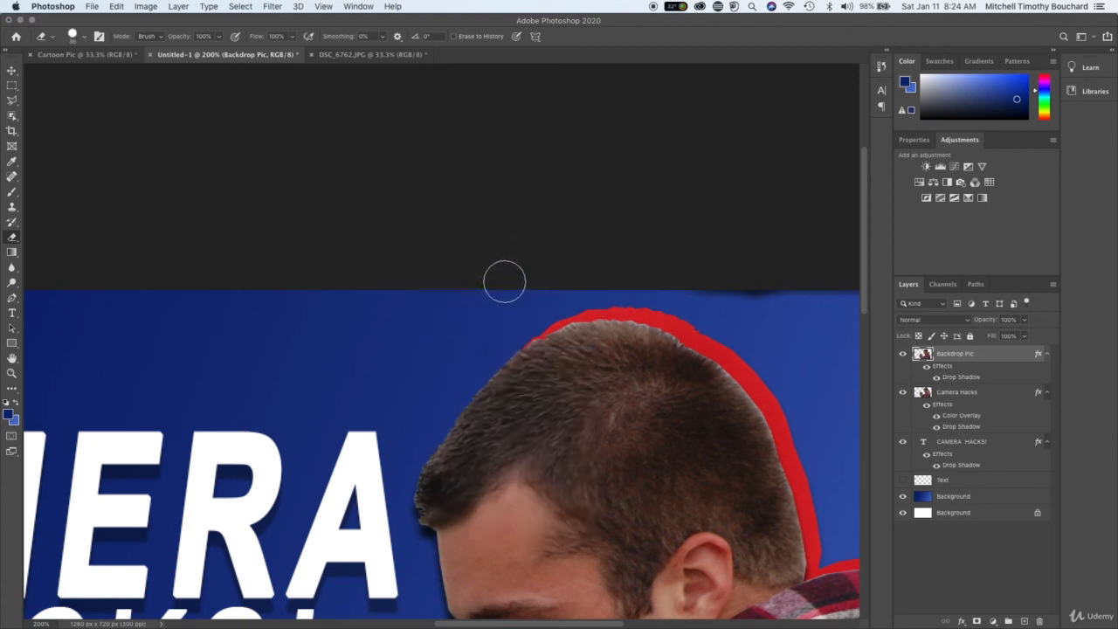
{"action": "mouse_move", "coordinate": [689, 279]}
{"action": "left_mouse_down"}
{"action": "mouse_move", "coordinate": [812, 294]}
{"action": "mouse_move", "coordinate": [424, 279]}
{"action": "left_mouse_up"}
{"action": "key", "text": "super+minus"}
{"action": "key", "text": "super+minus"}
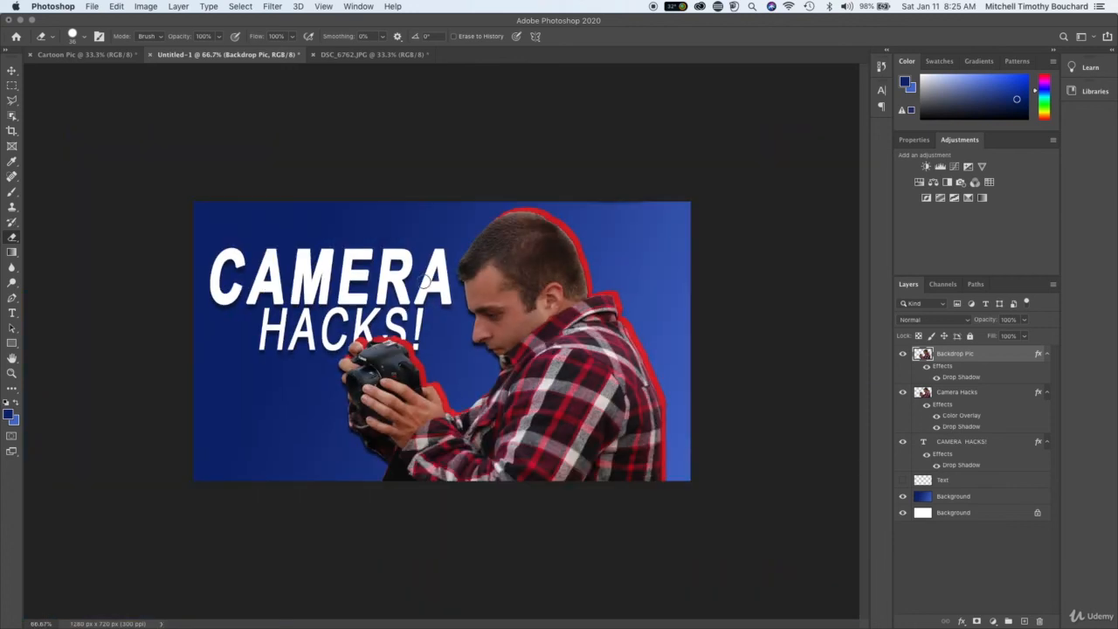
- Toggle the Camera Hacks outline layer off and on to compare the thumbnail with and without the red outline
{"action": "left_click", "coordinate": [917, 356], "text": "super"}
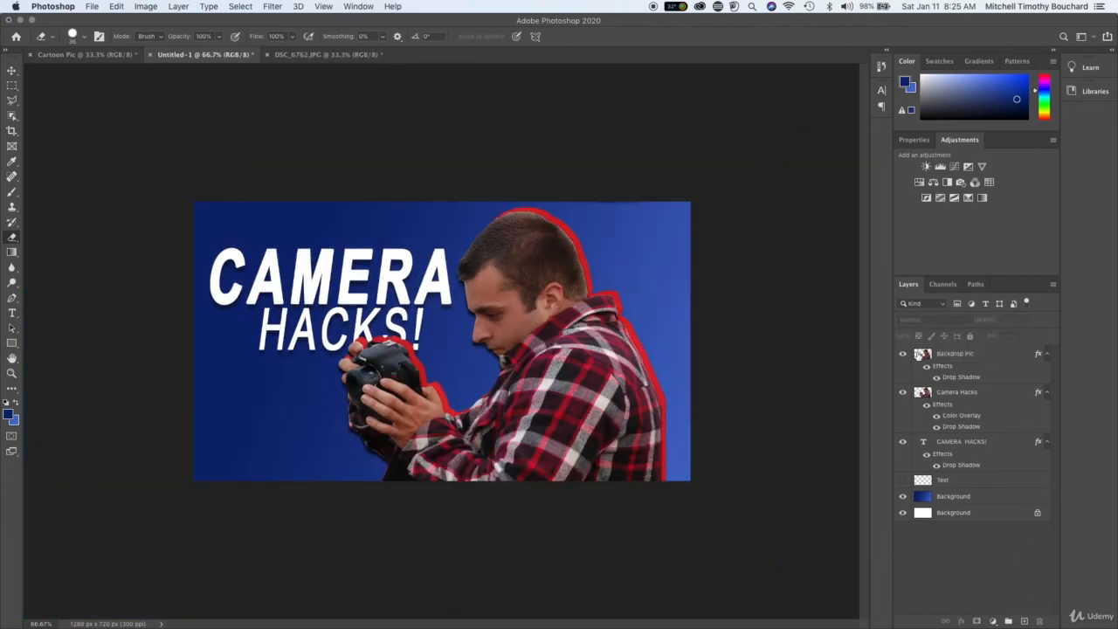
{"action": "left_click", "coordinate": [903, 393]}
{"action": "left_click", "coordinate": [903, 393]}
{"action": "left_click", "coordinate": [903, 392]}
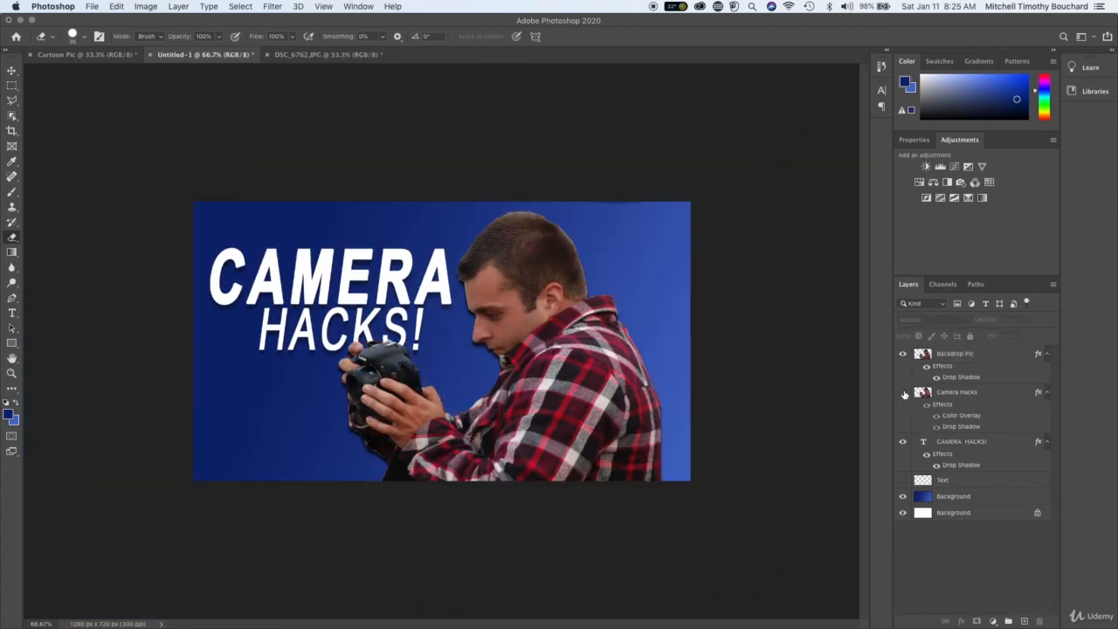
{"action": "left_click", "coordinate": [904, 392]}
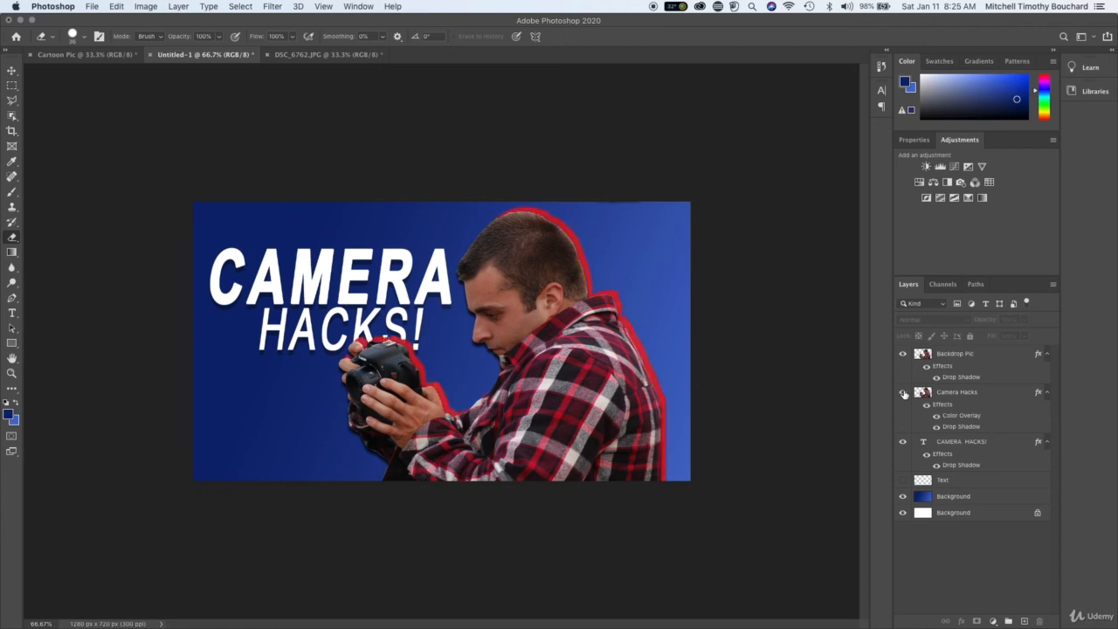
- Compare the thumbnail at 100% view with the original photo DSC_6762.JPG, and return to the thumbnail document
{"action": "left_click", "coordinate": [311, 56]}
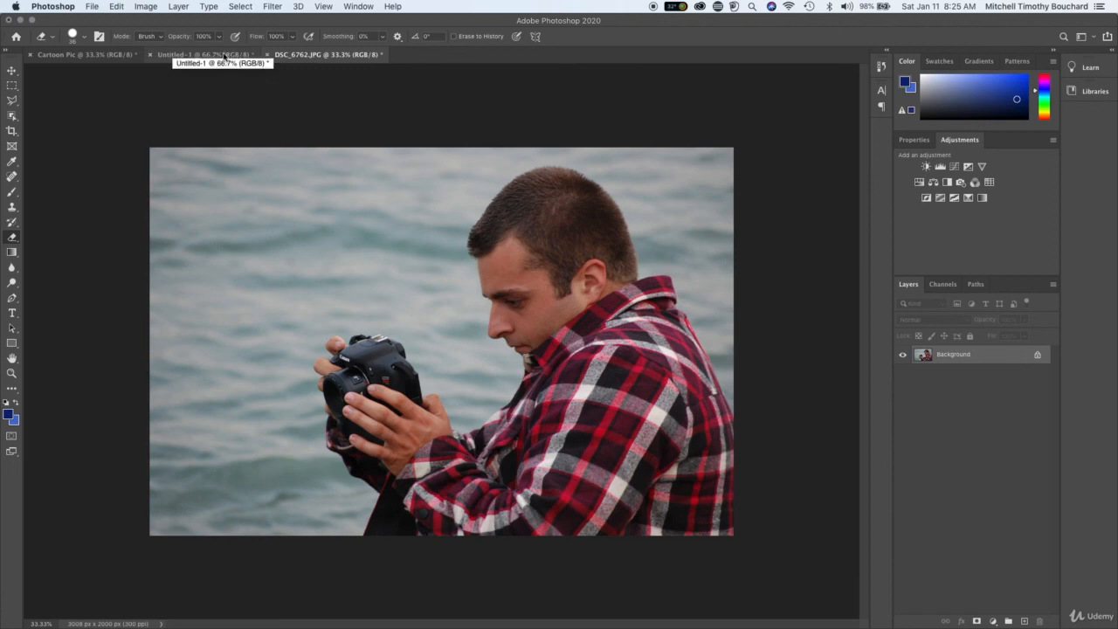
{"action": "left_click", "coordinate": [224, 57]}
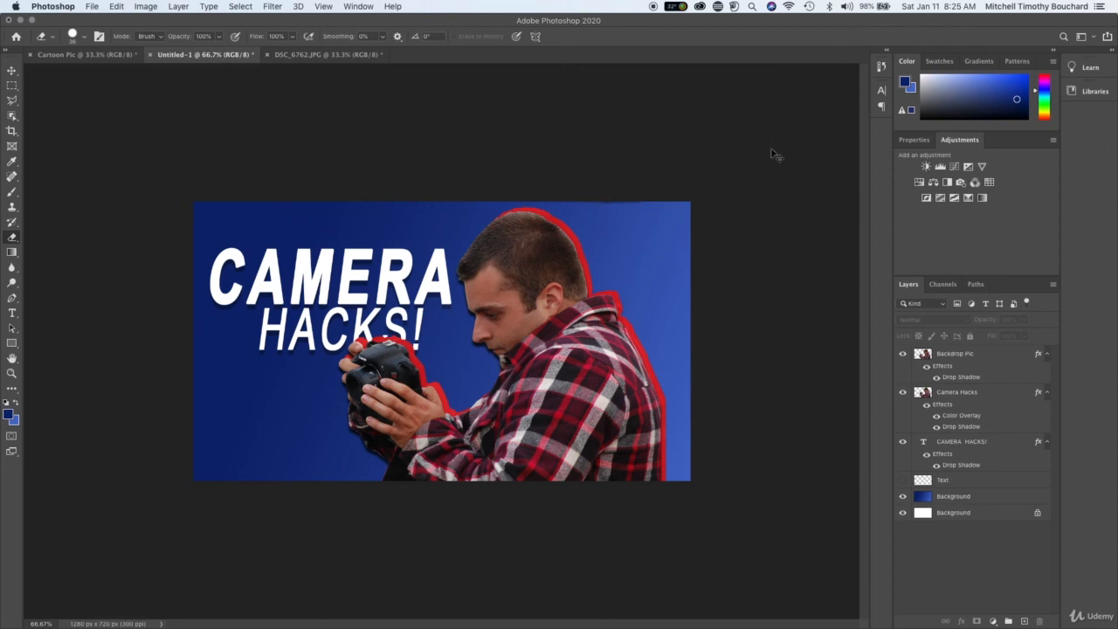
{"action": "key", "text": "super+1"}
{"action": "left_click", "coordinate": [348, 56]}
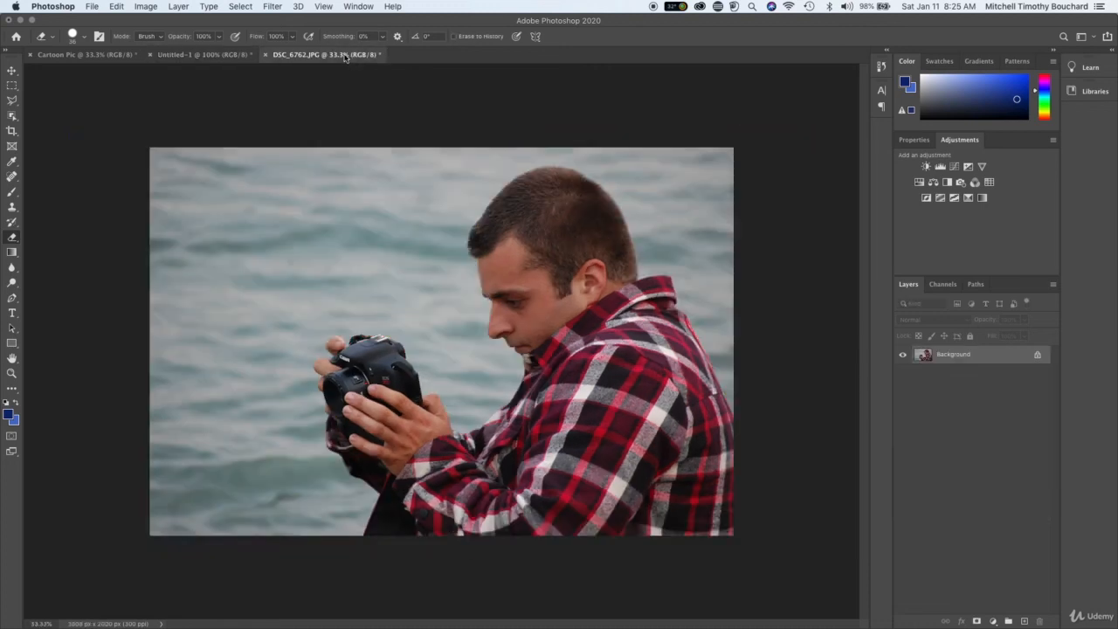
{"action": "left_click", "coordinate": [222, 56]}
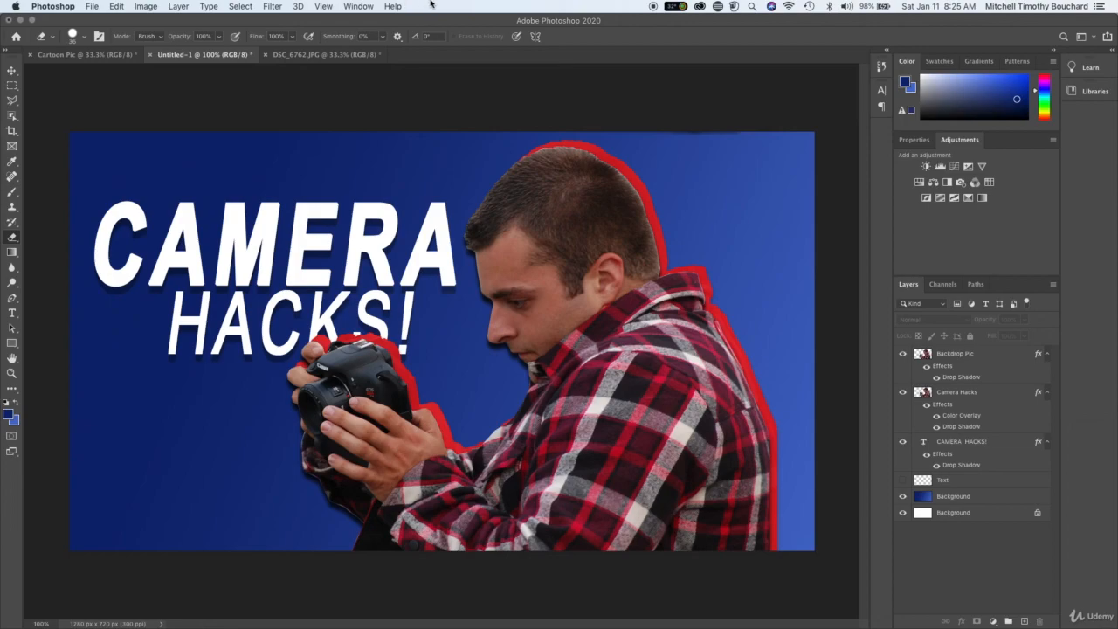